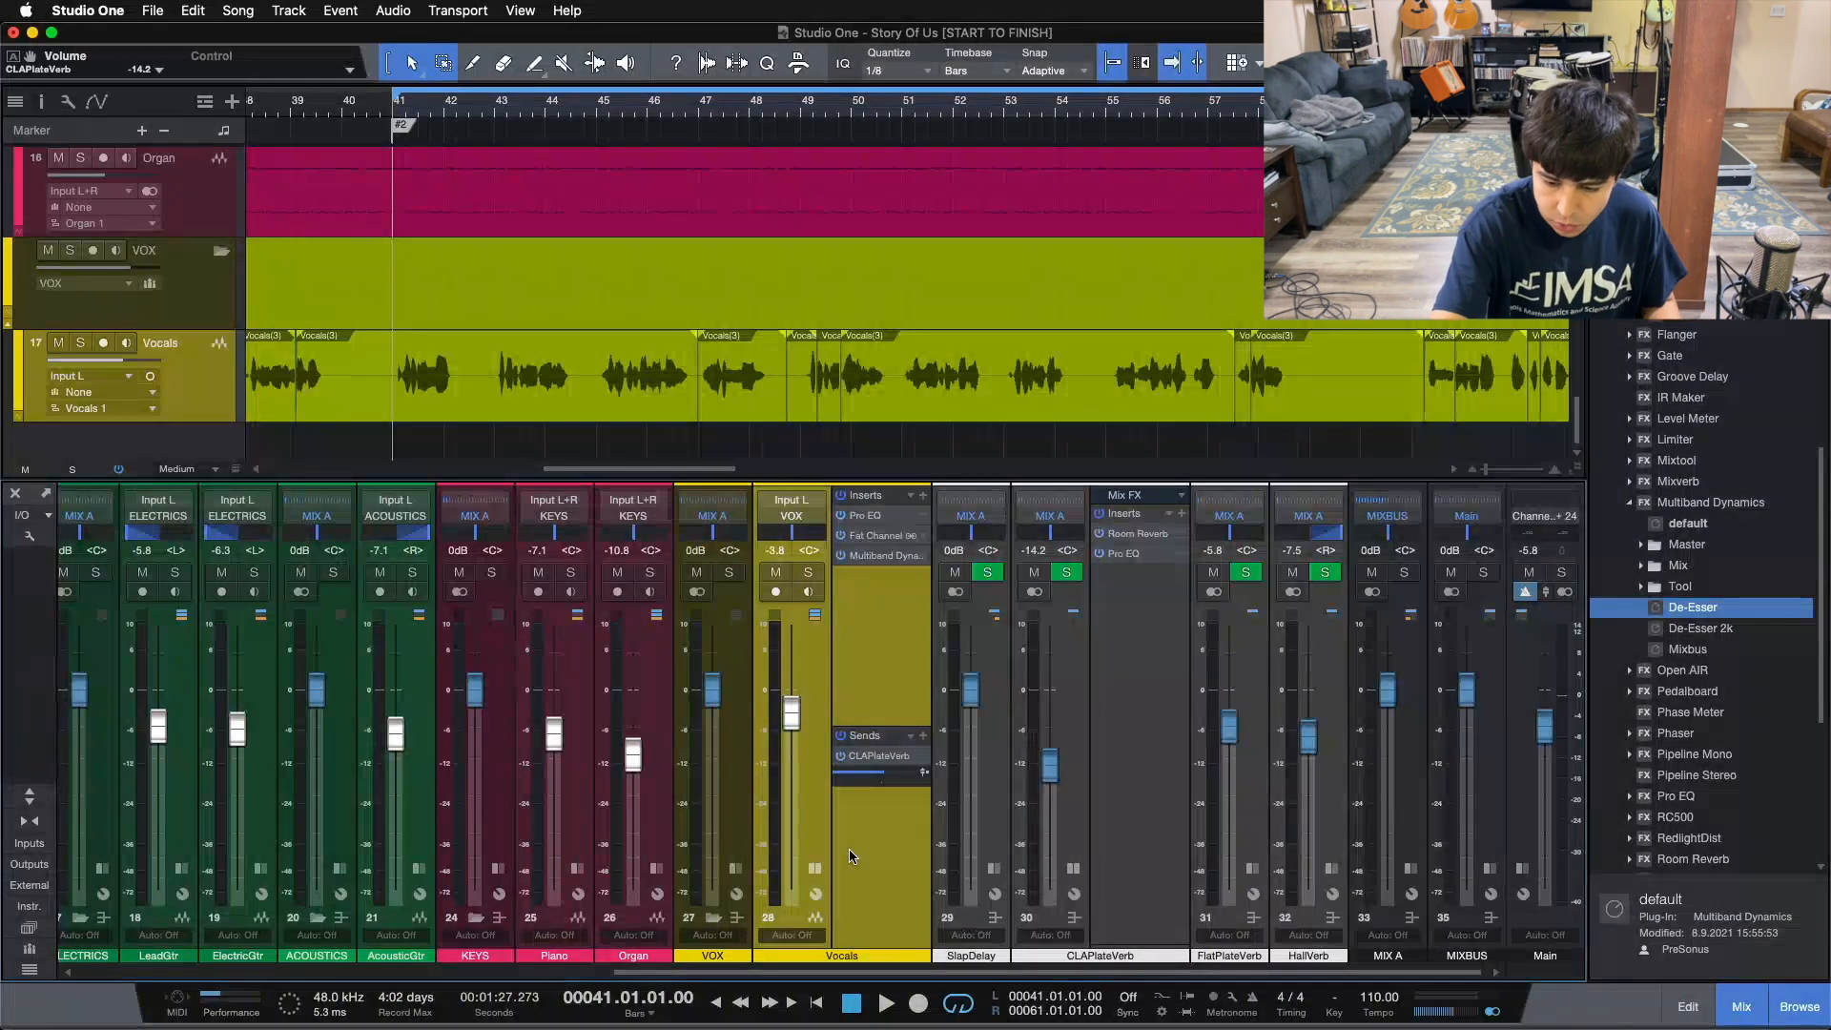
- Play from bar 41, reset the Main channel's volume to 0 dB, and briefly solo the Vocals channel
key("space")
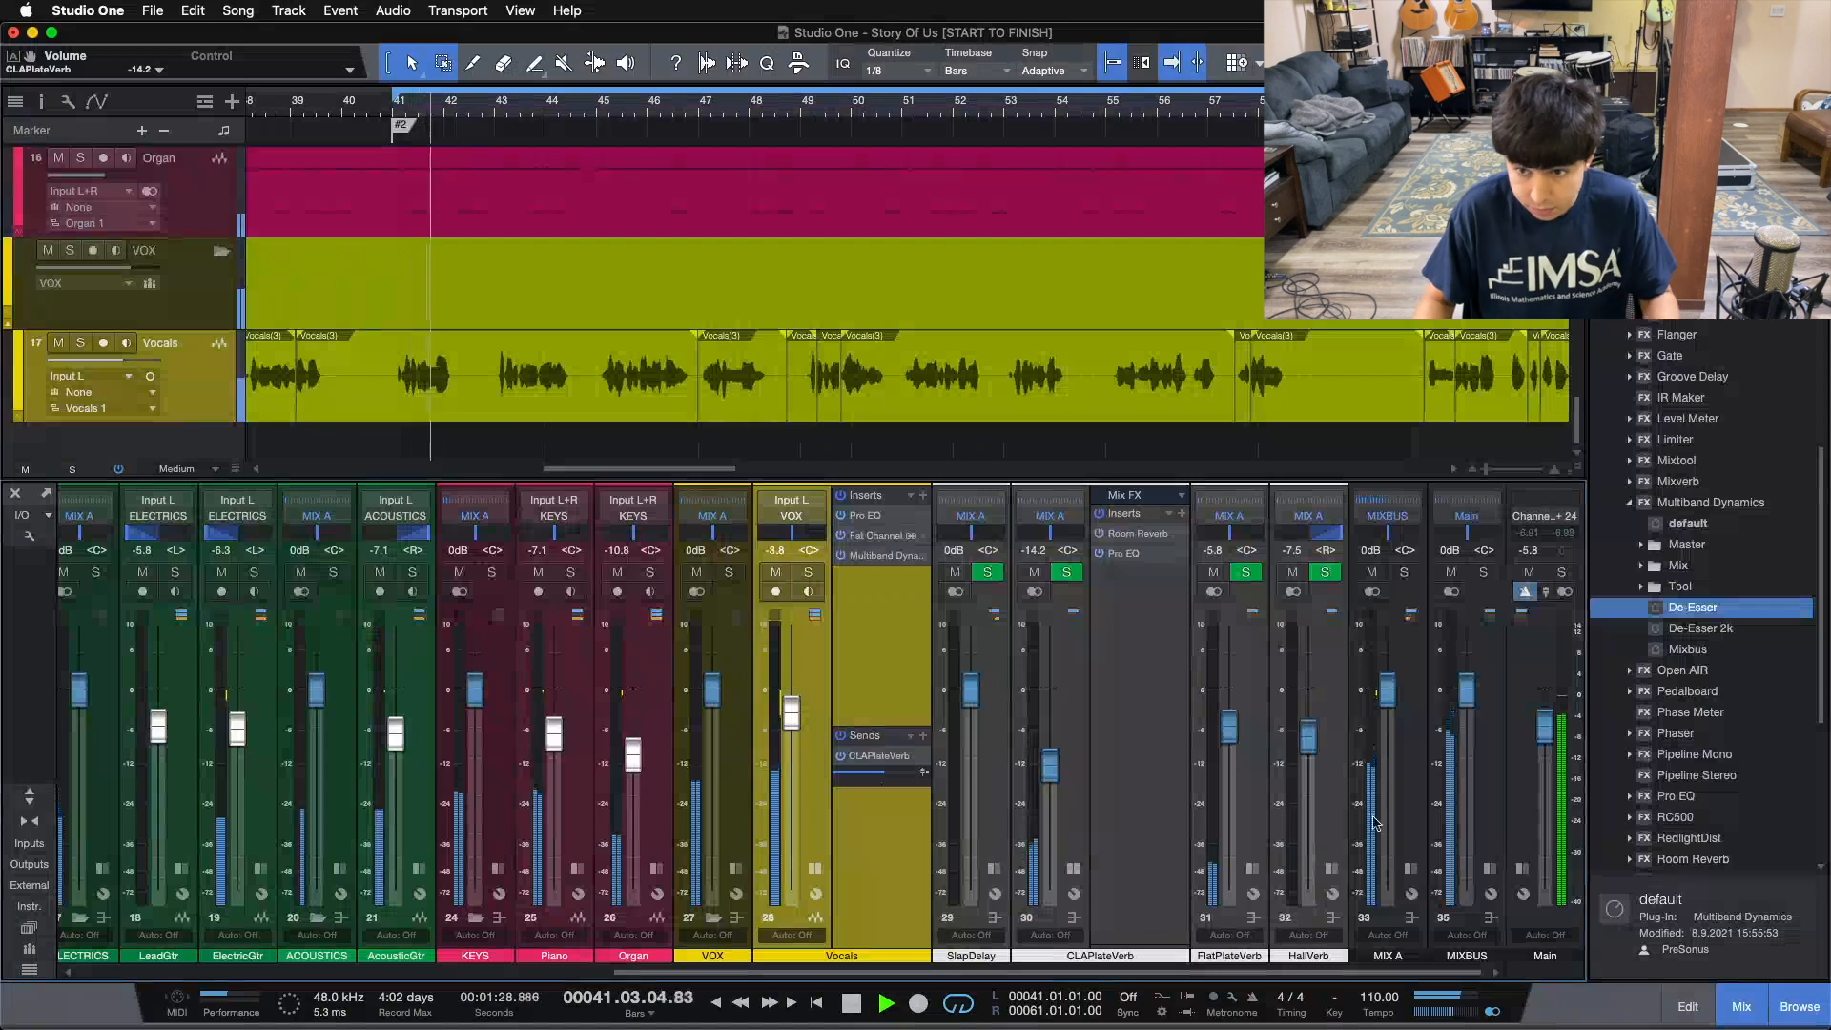
left_click(1550, 722, "super")
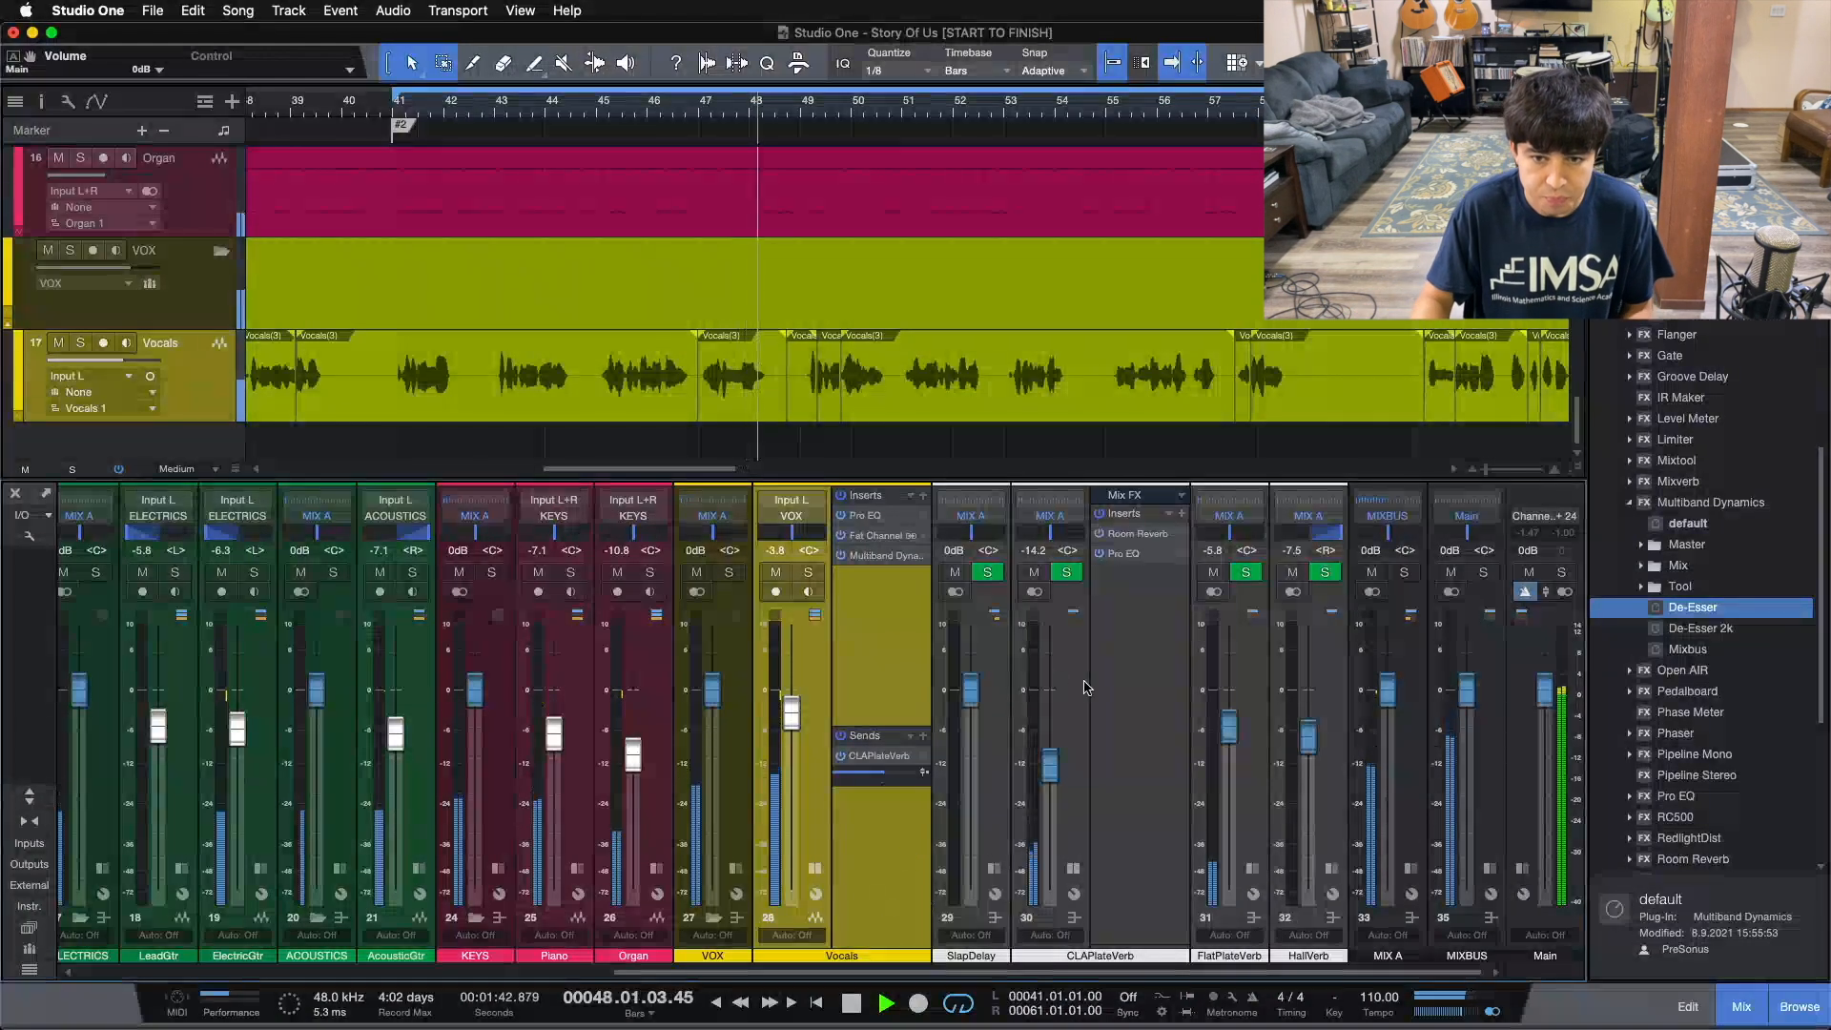
left_click(810, 573)
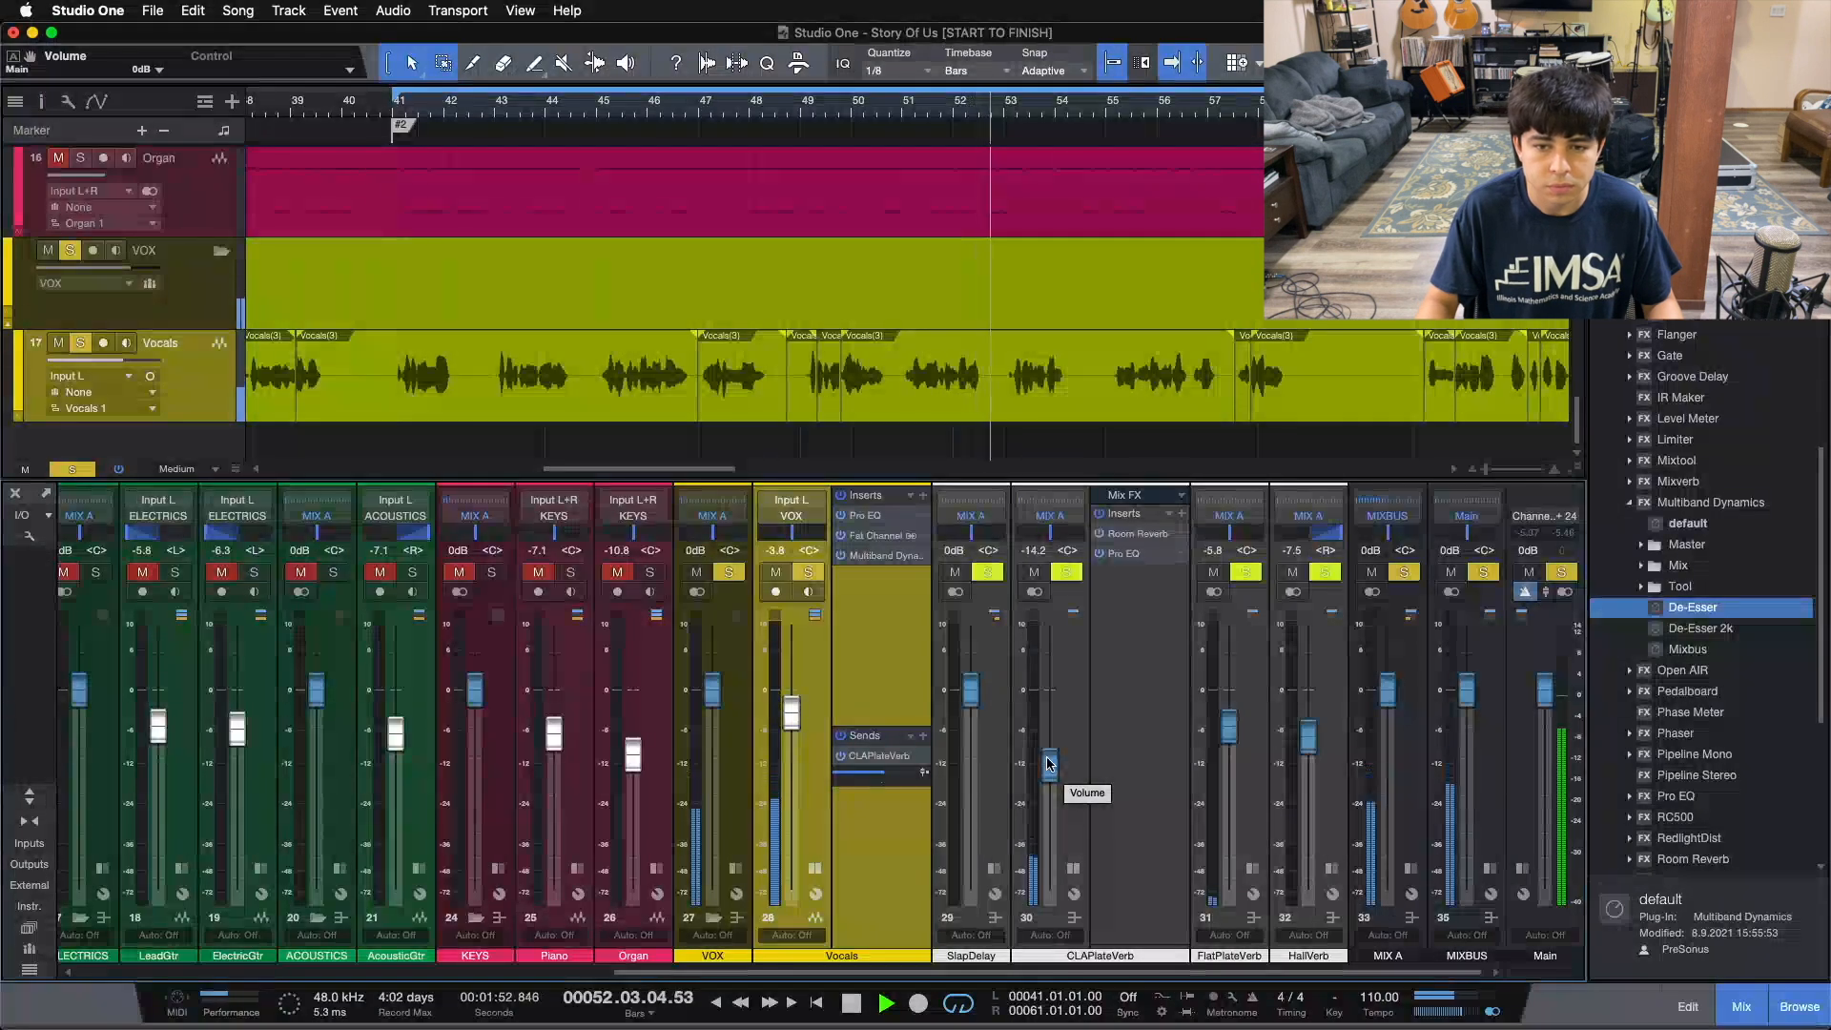
key("s")
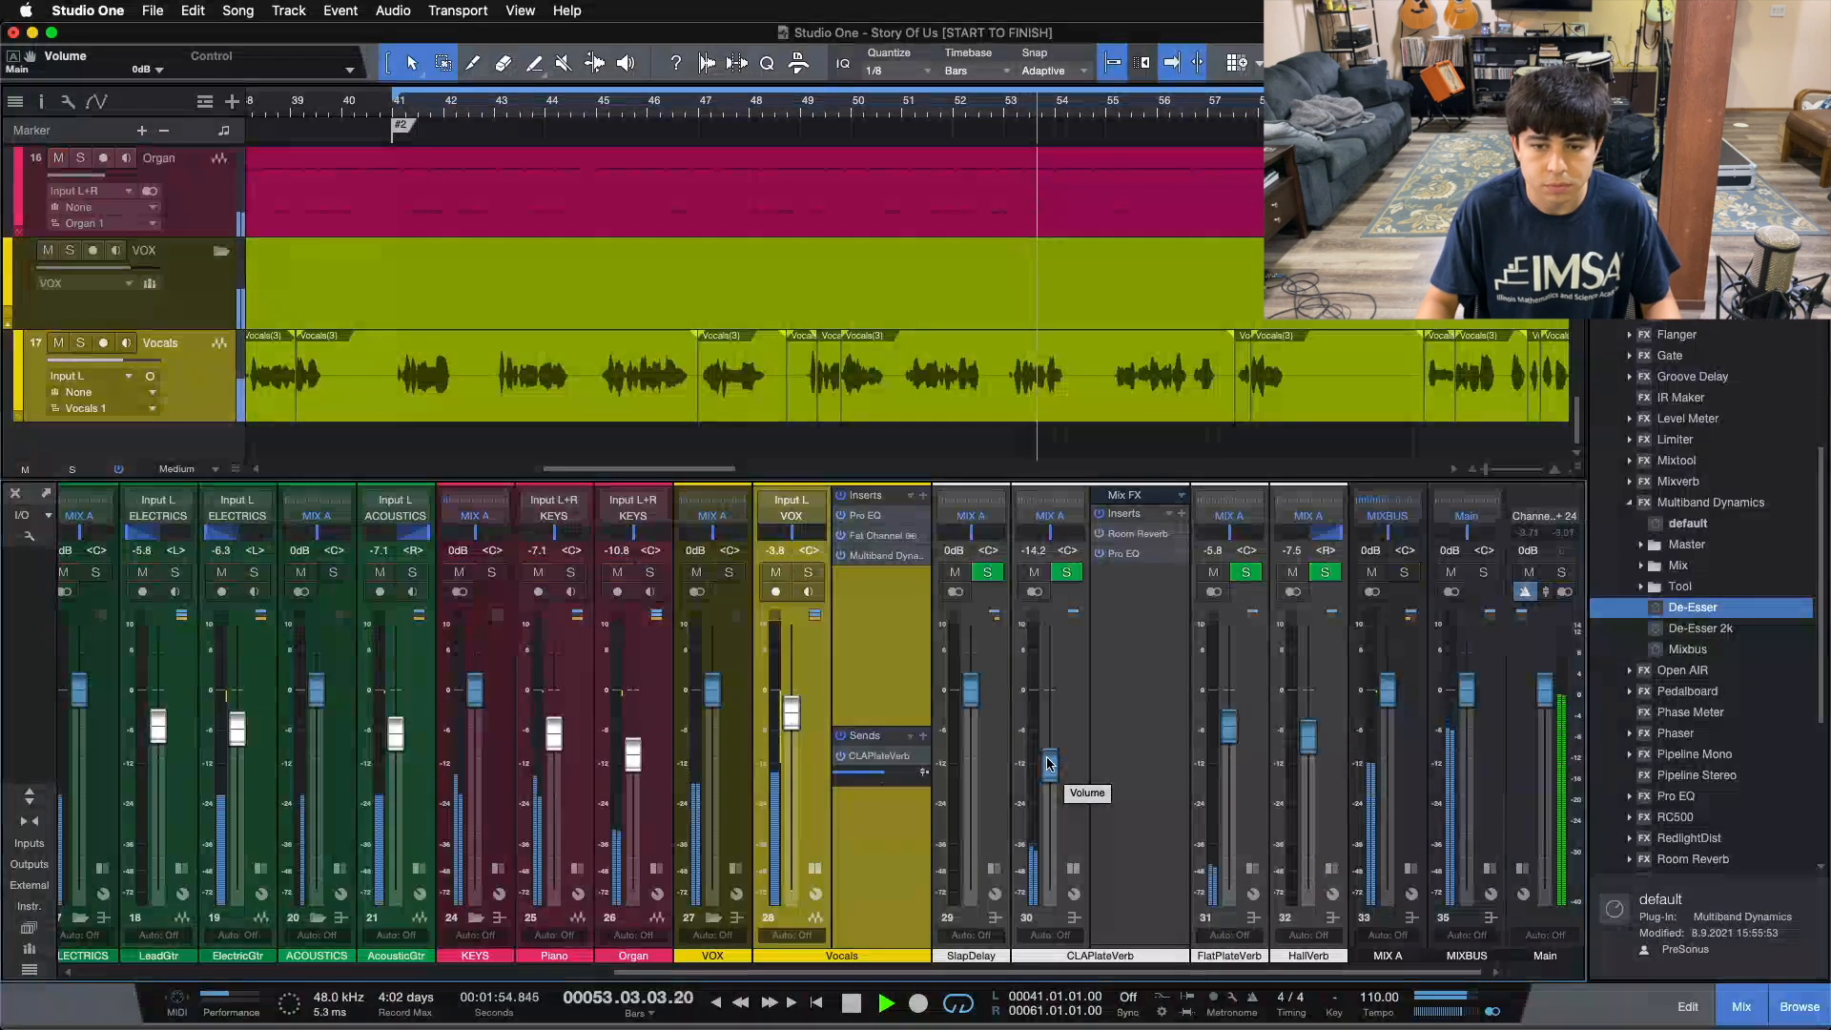
- Try raising the CLAPlateVerb channel's volume to -6.3 dB during playback, and bring it back down to -14.2 dB
scroll(1047, 764, "up", 3)
scroll(1047, 764, "up", 3)
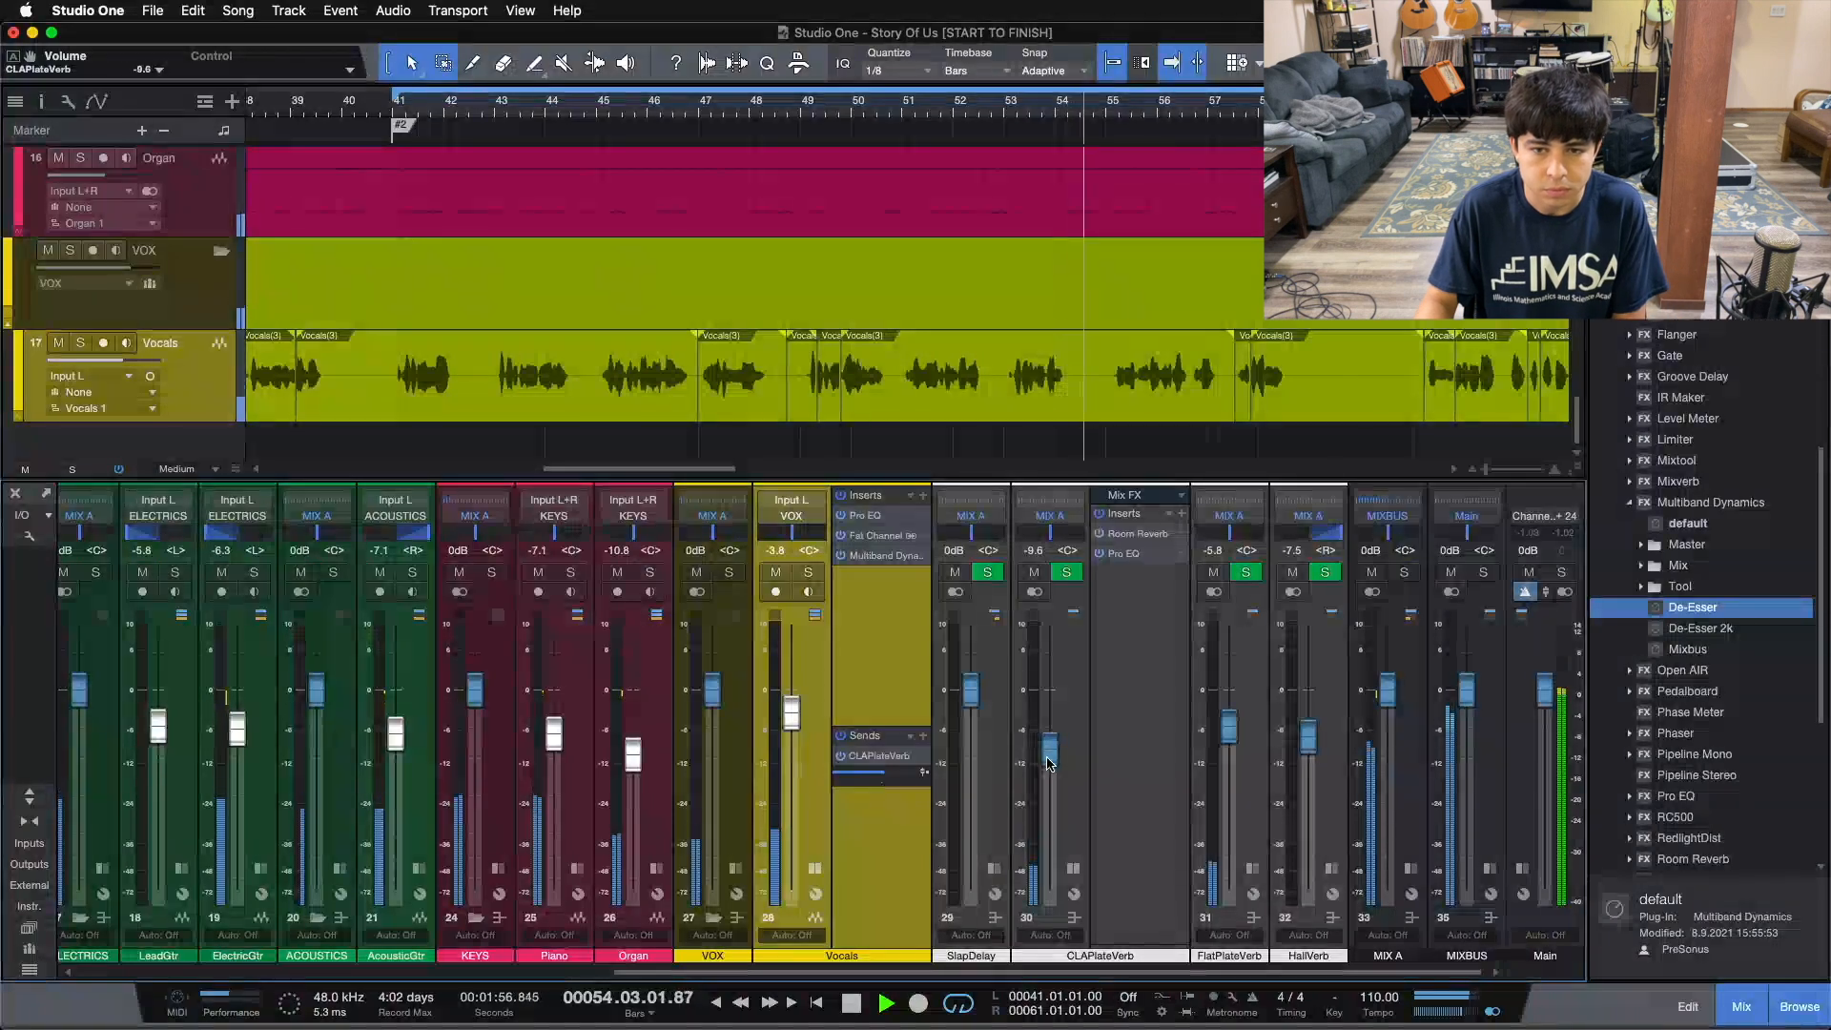
scroll(1047, 764, "up", 2)
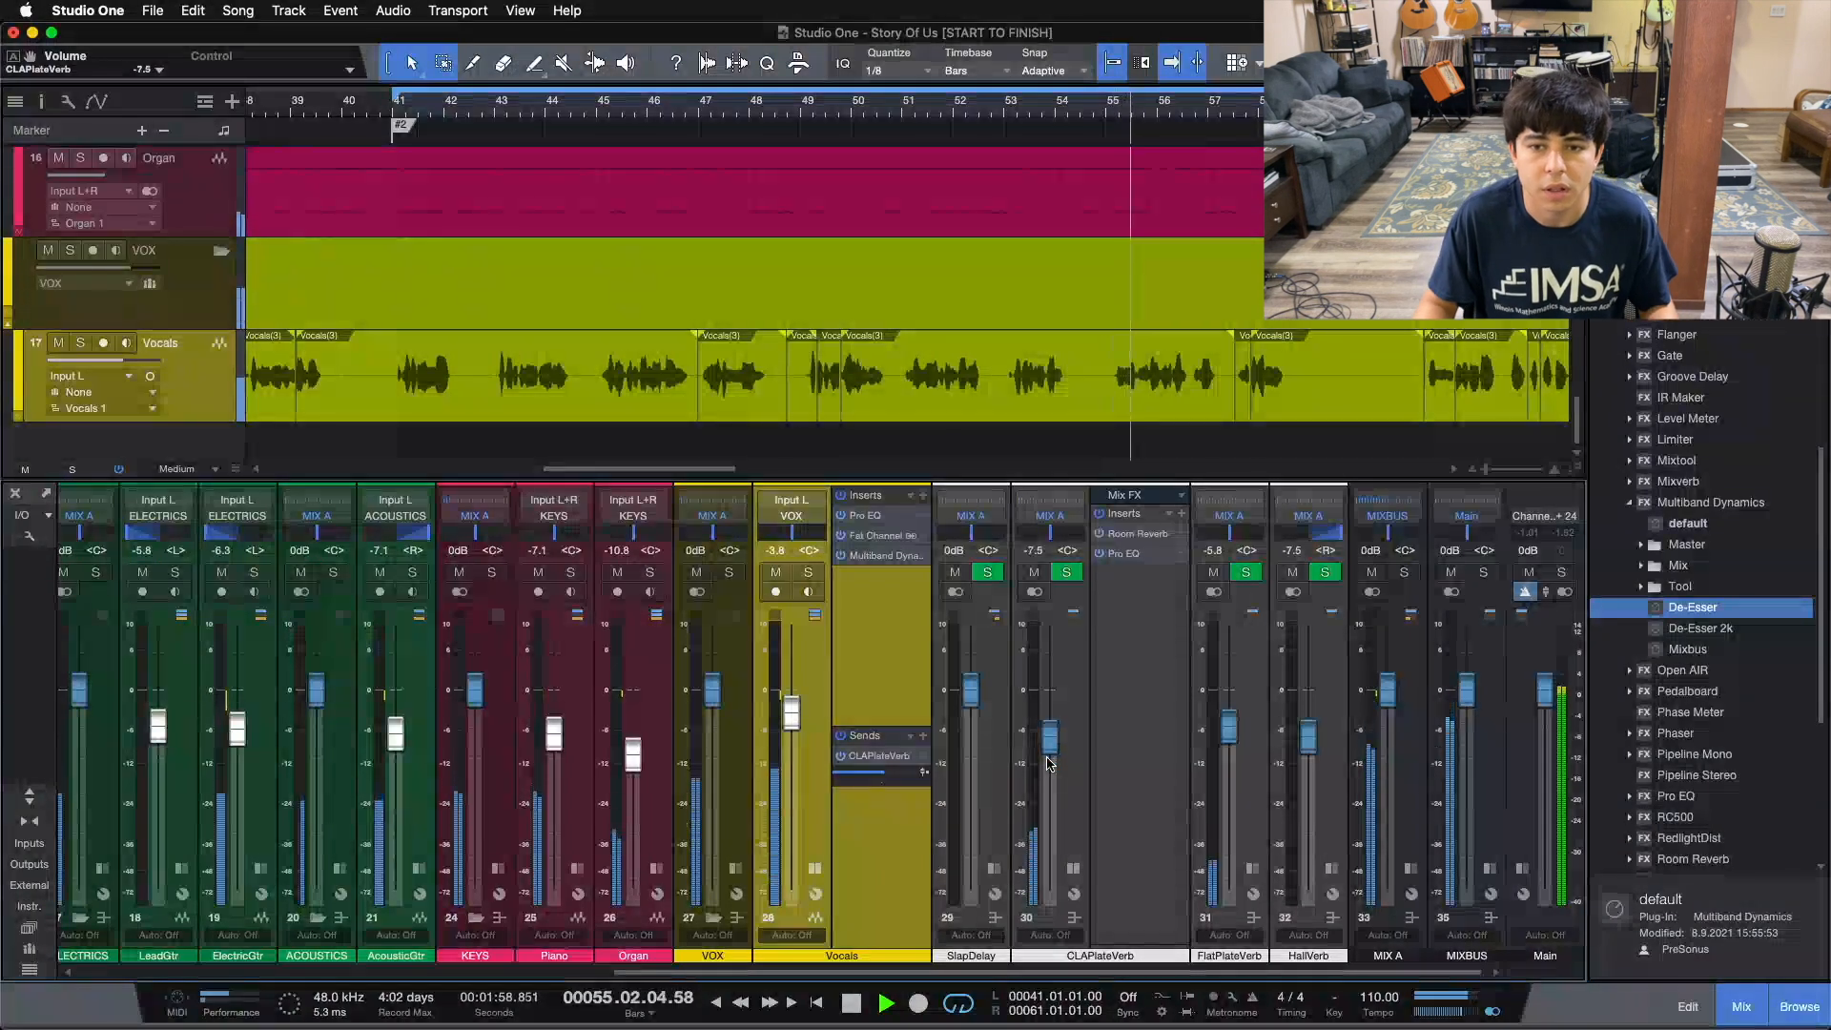
scroll(1047, 764, "up", 1)
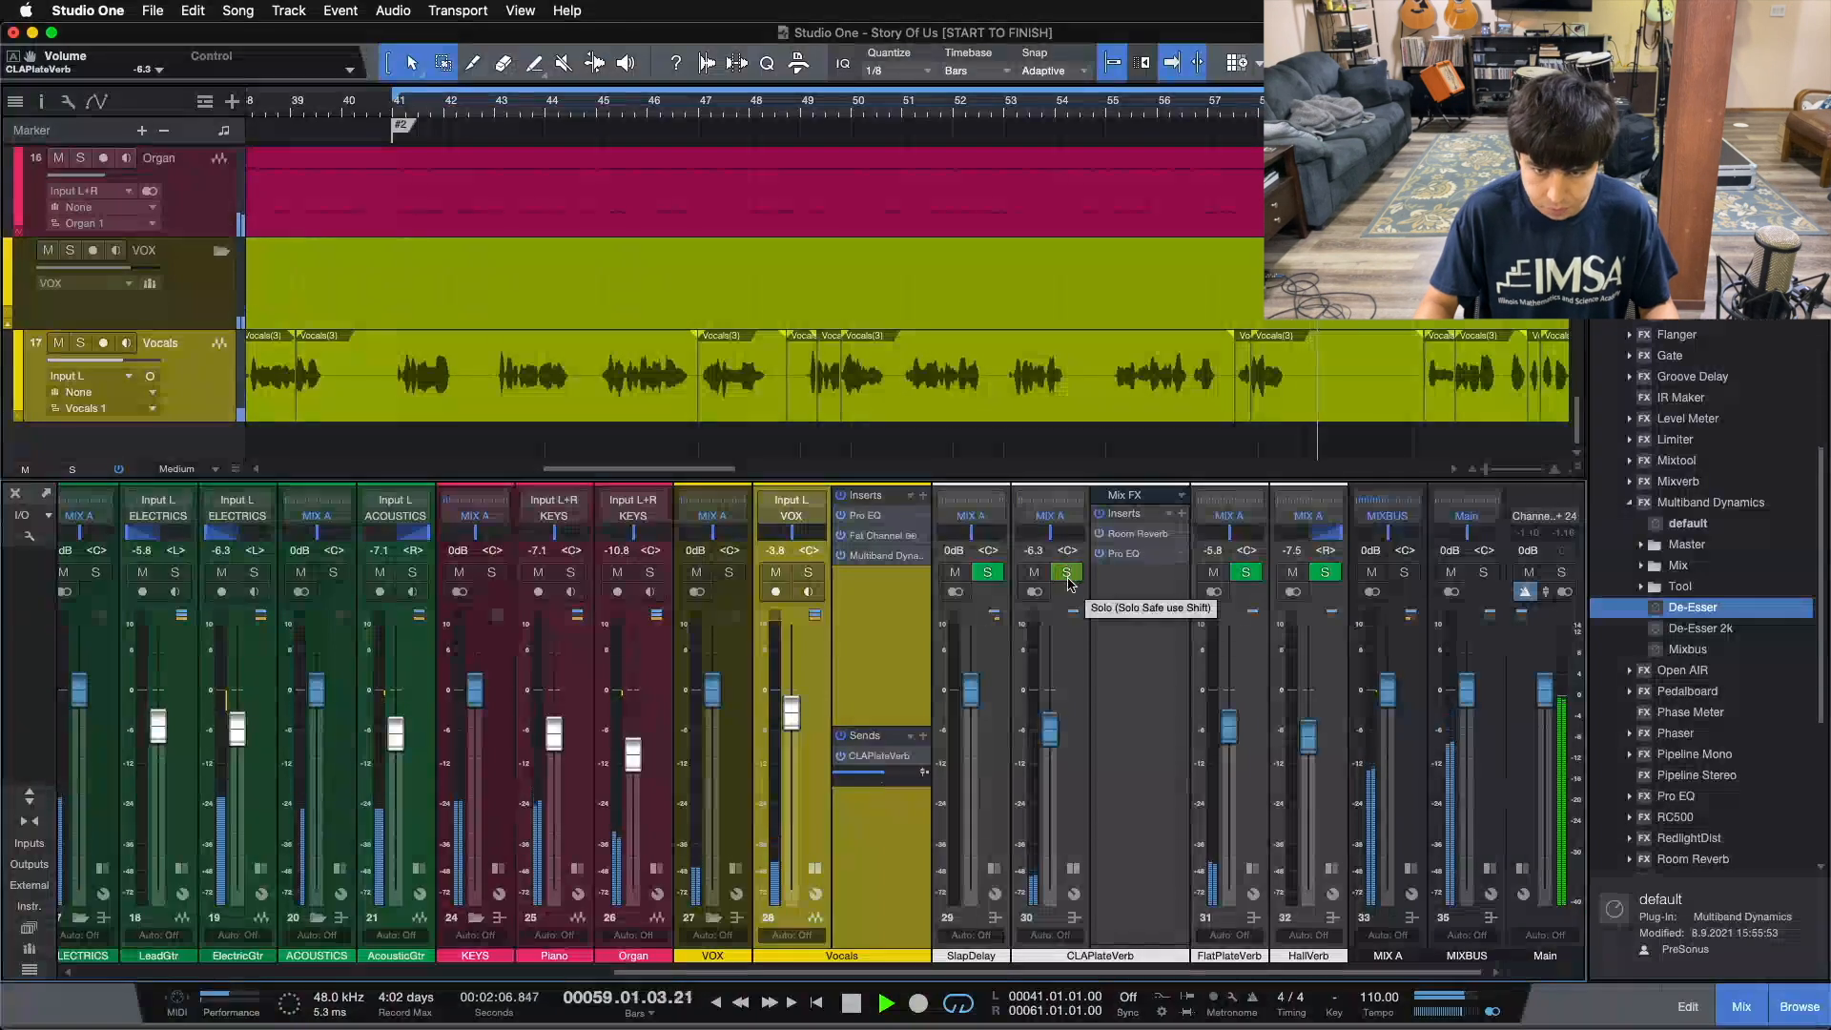
left_click_drag(1047, 729, 1047, 749)
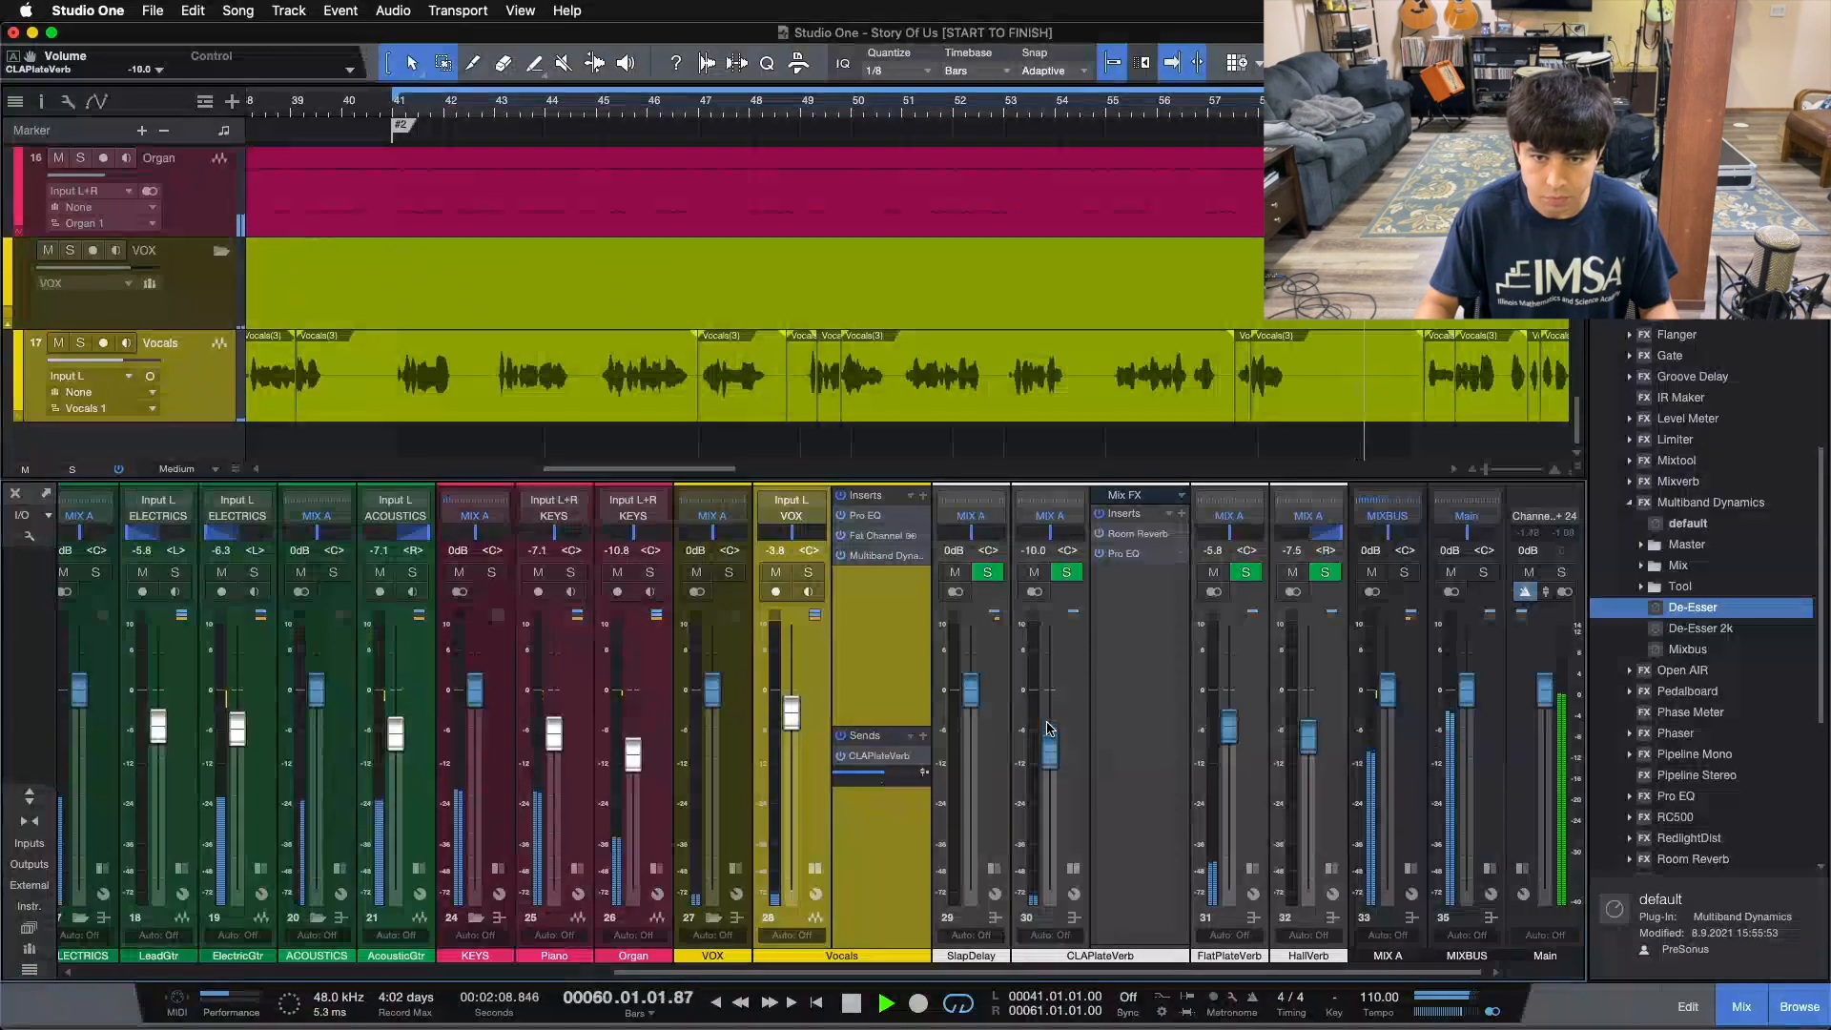
scroll(1047, 729, "down", 1)
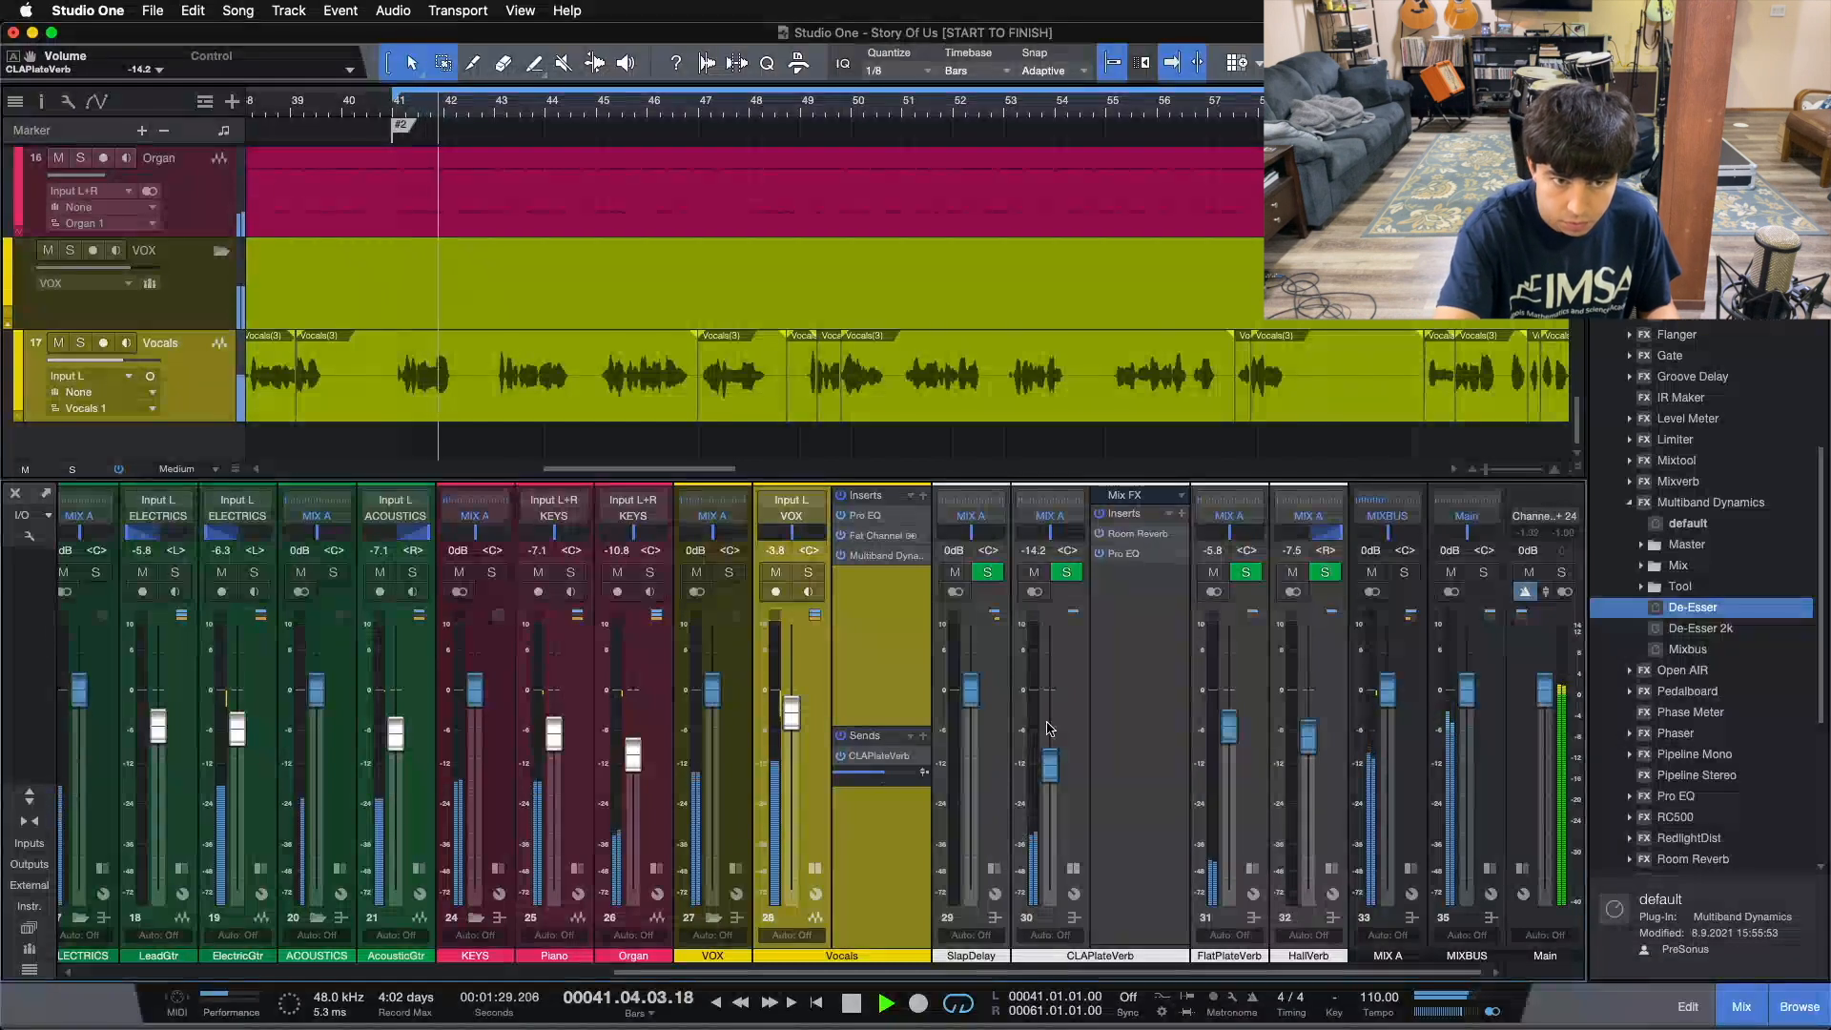
key("space")
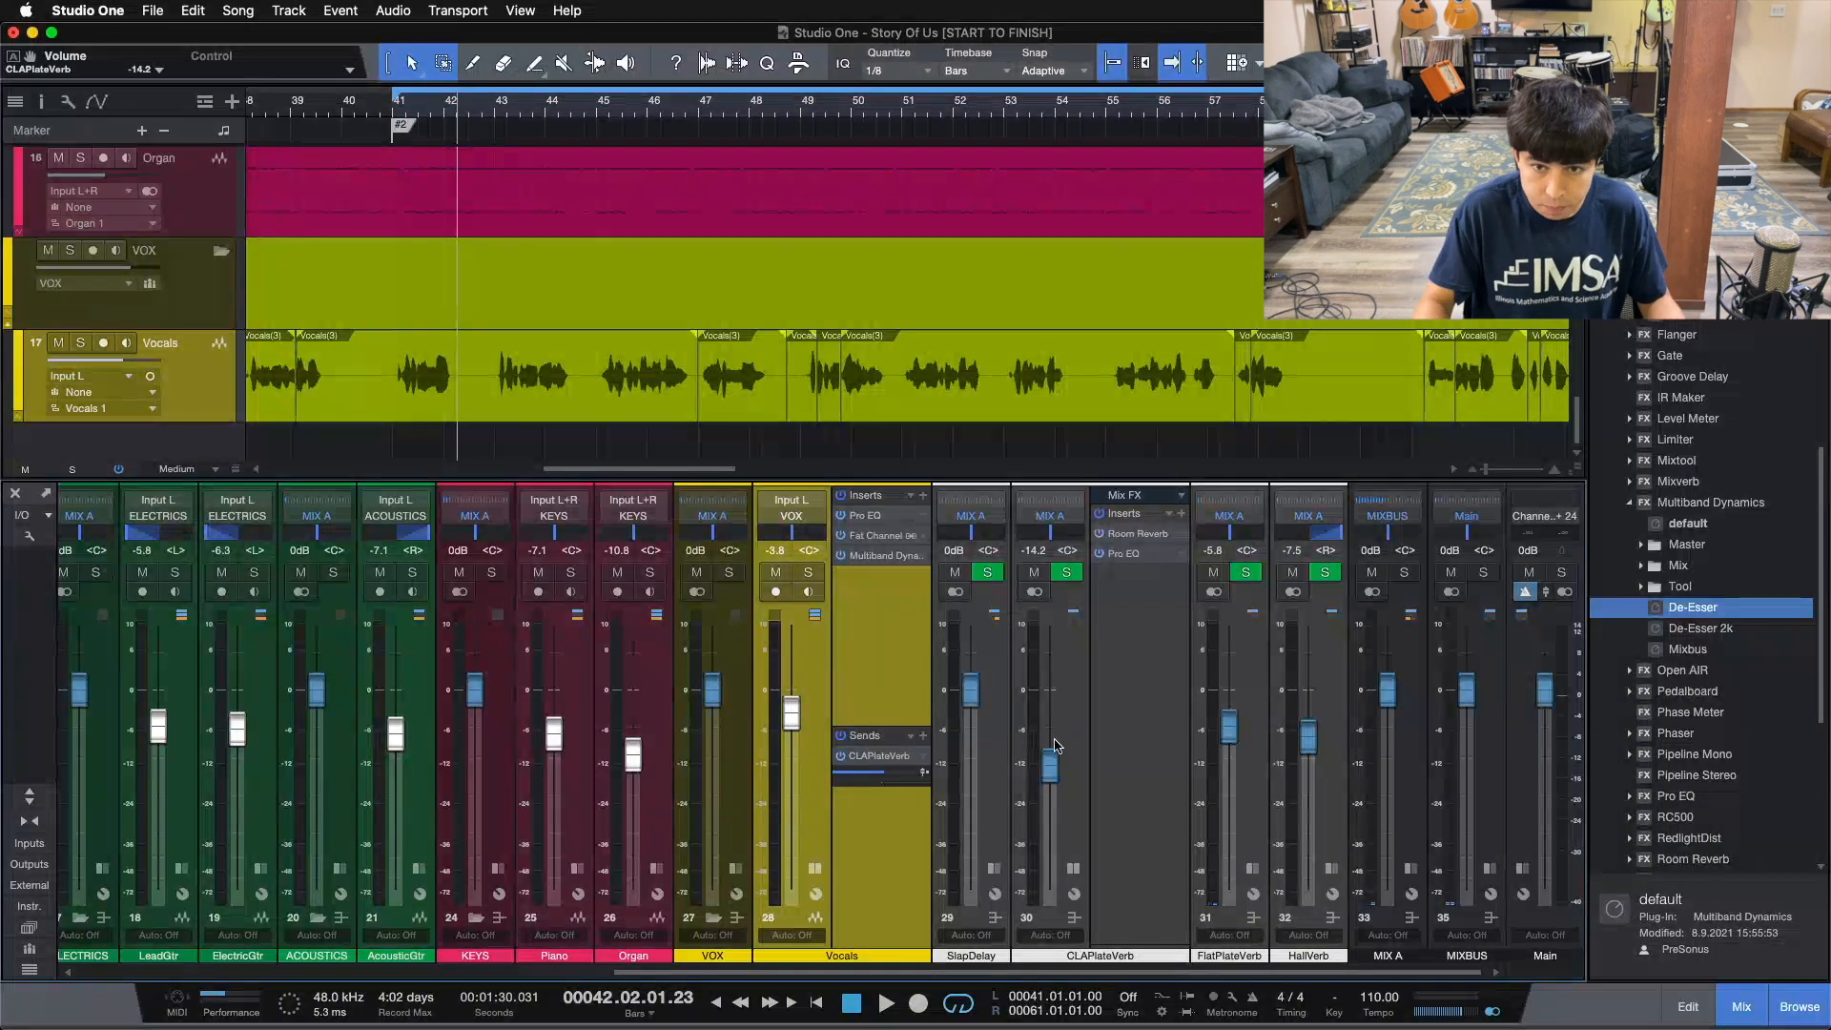
- Mute the CLAPlateVerb channel and play the section from bar 41 without that reverb
left_click(1037, 572)
key("space")
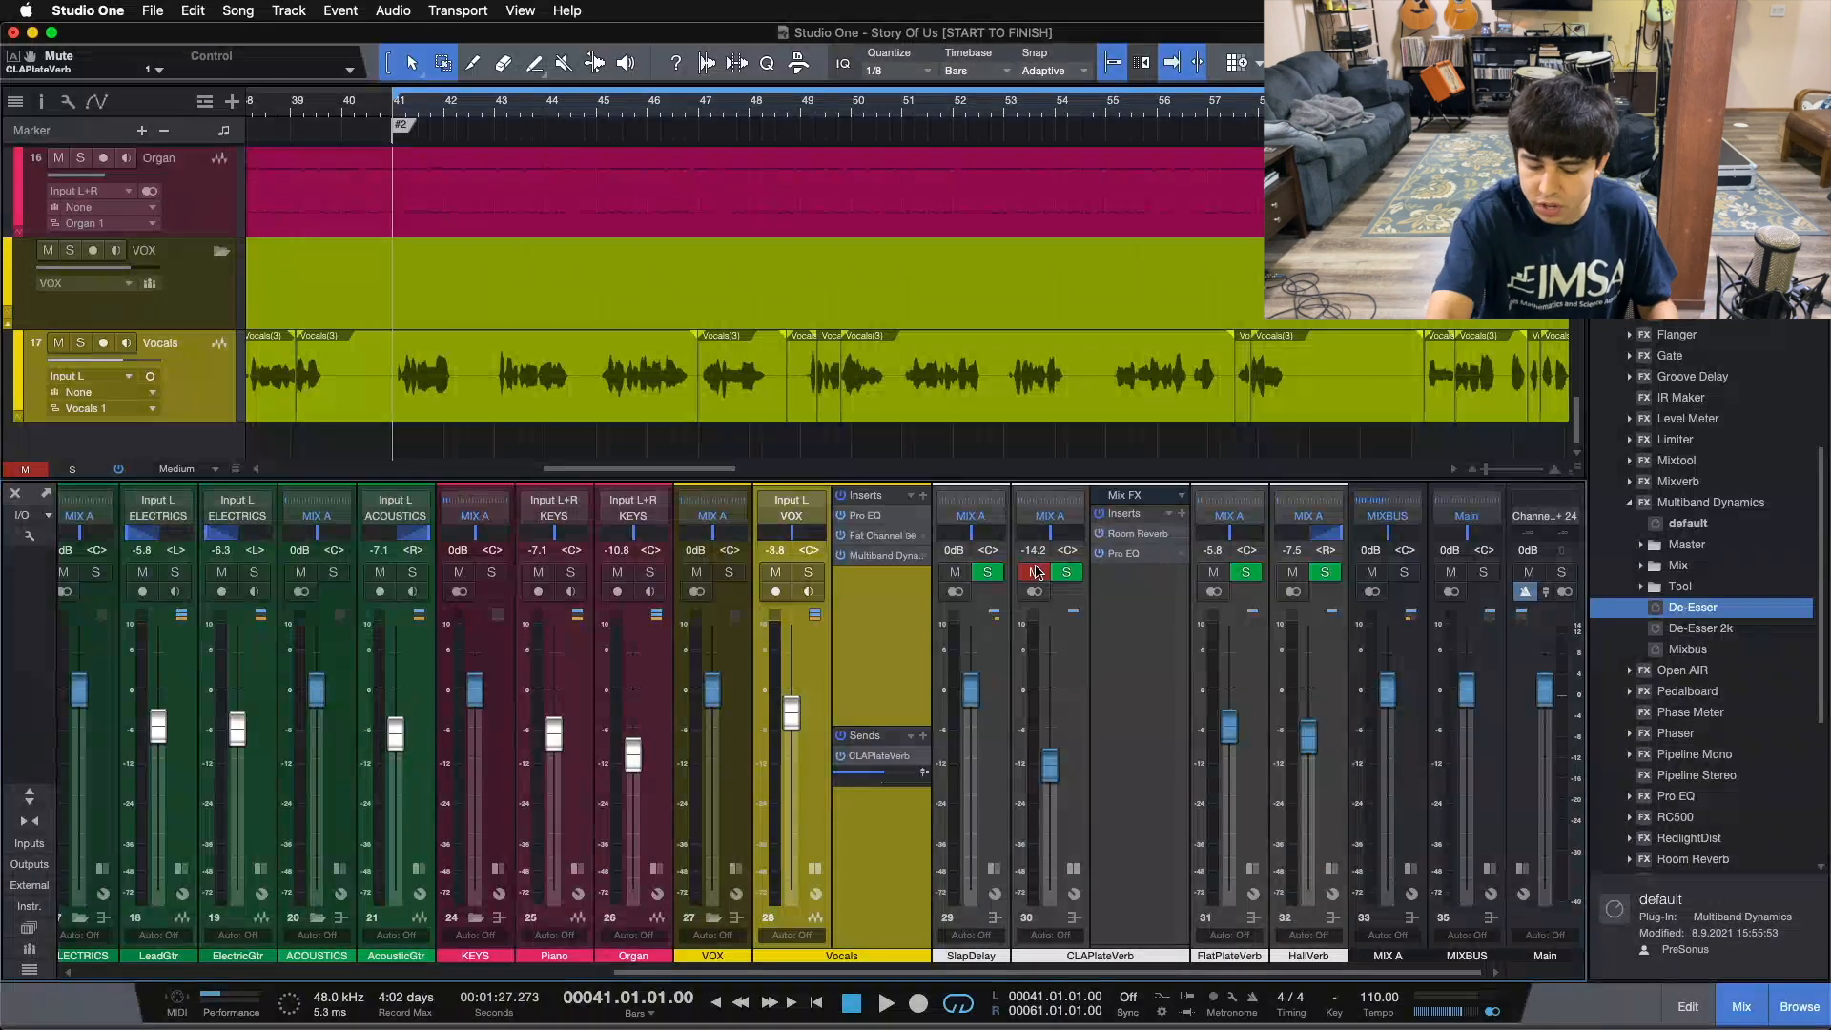
key("space")
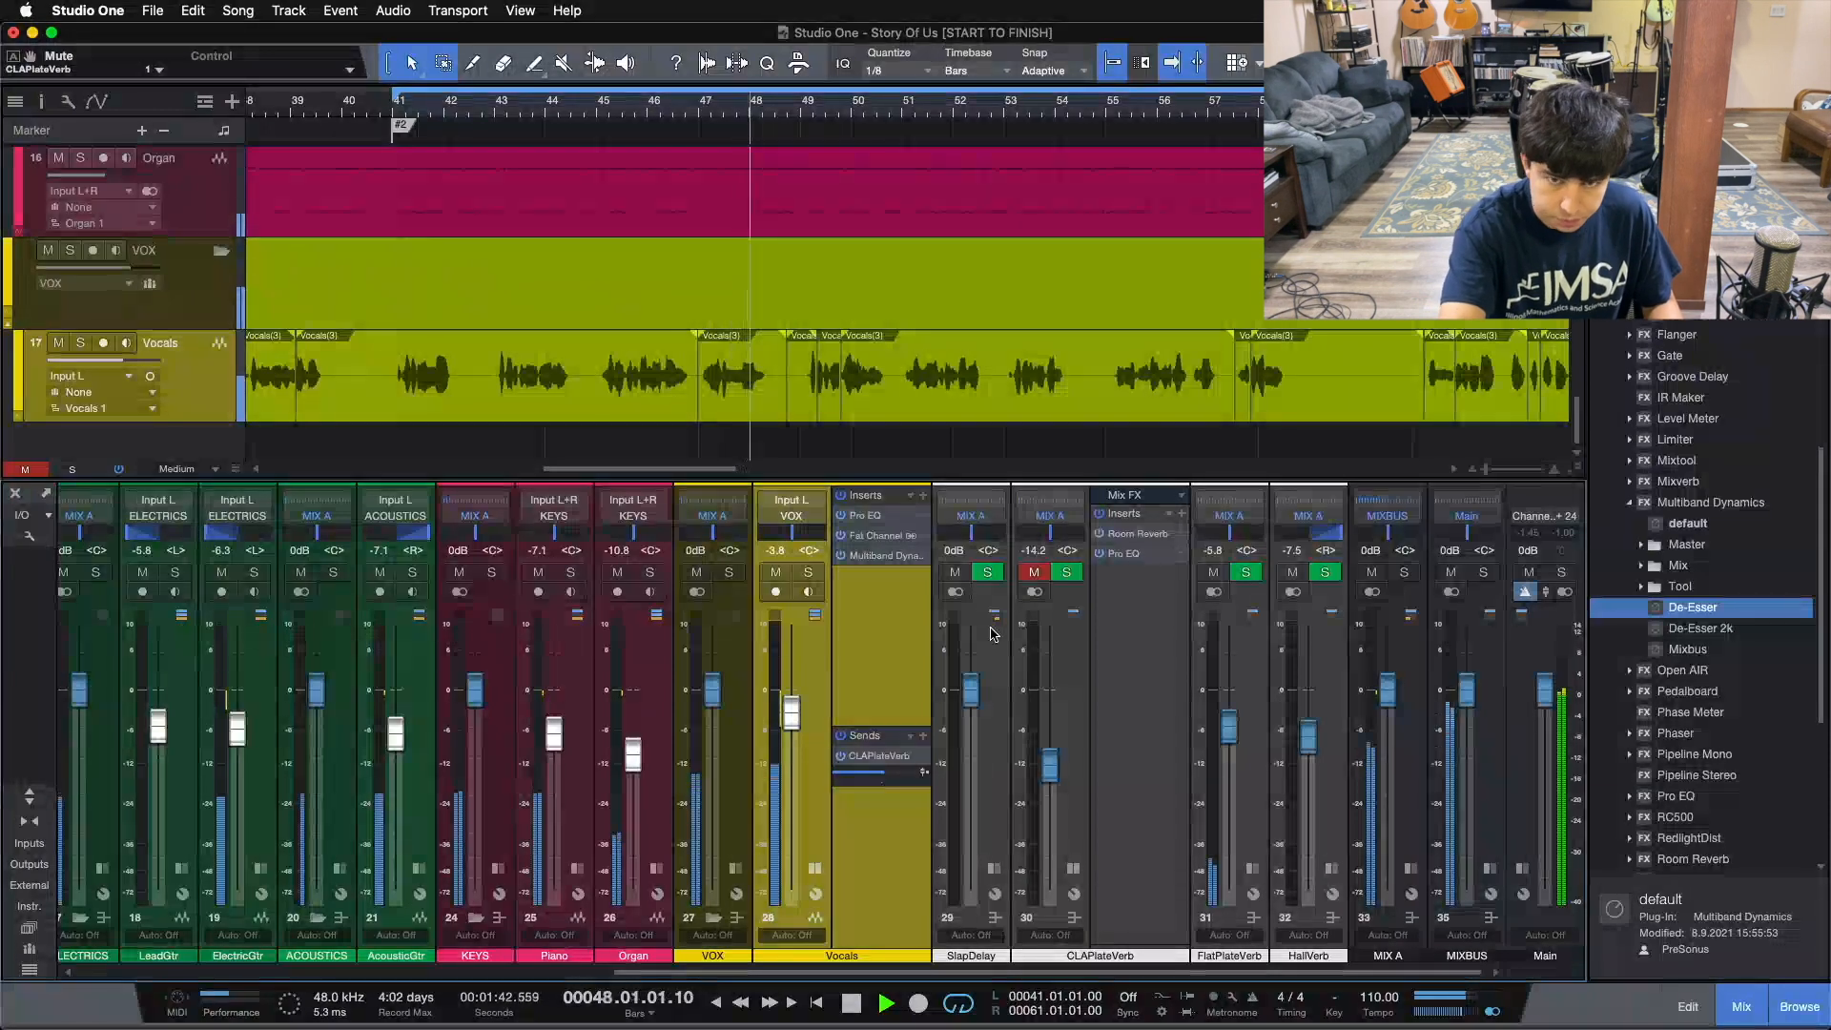
key("space")
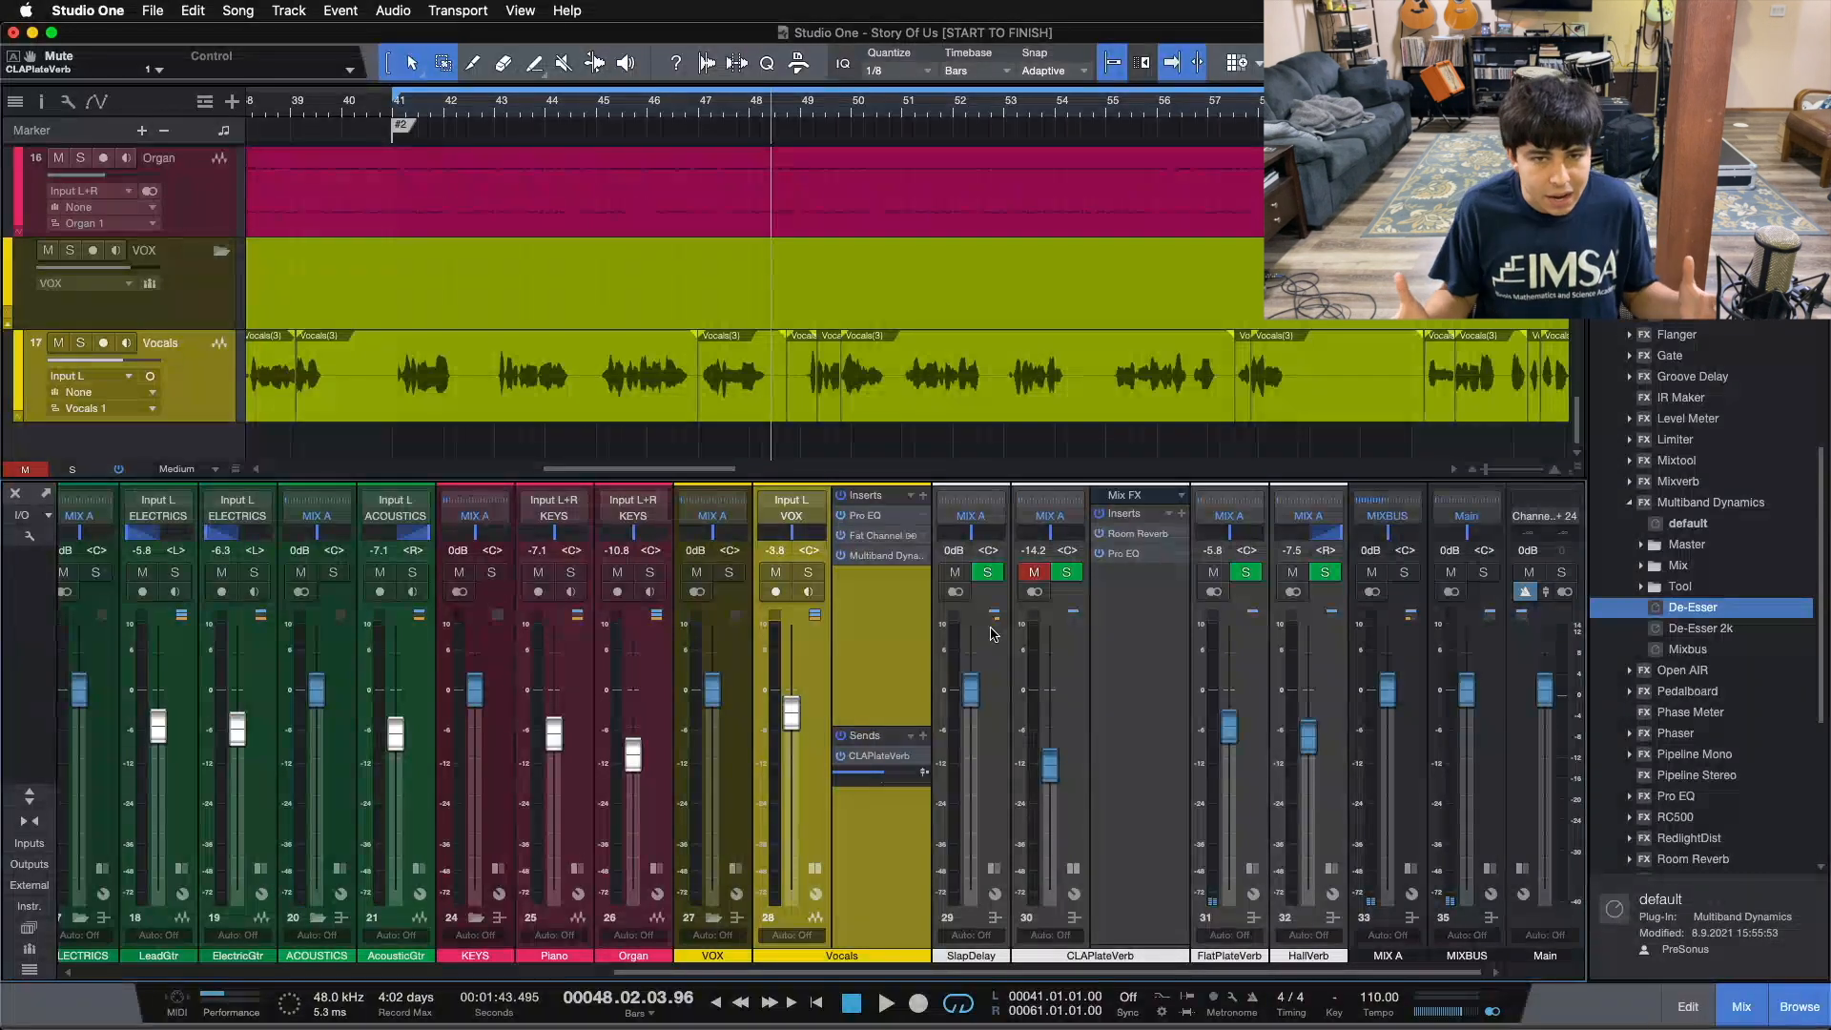
key("KP_1")
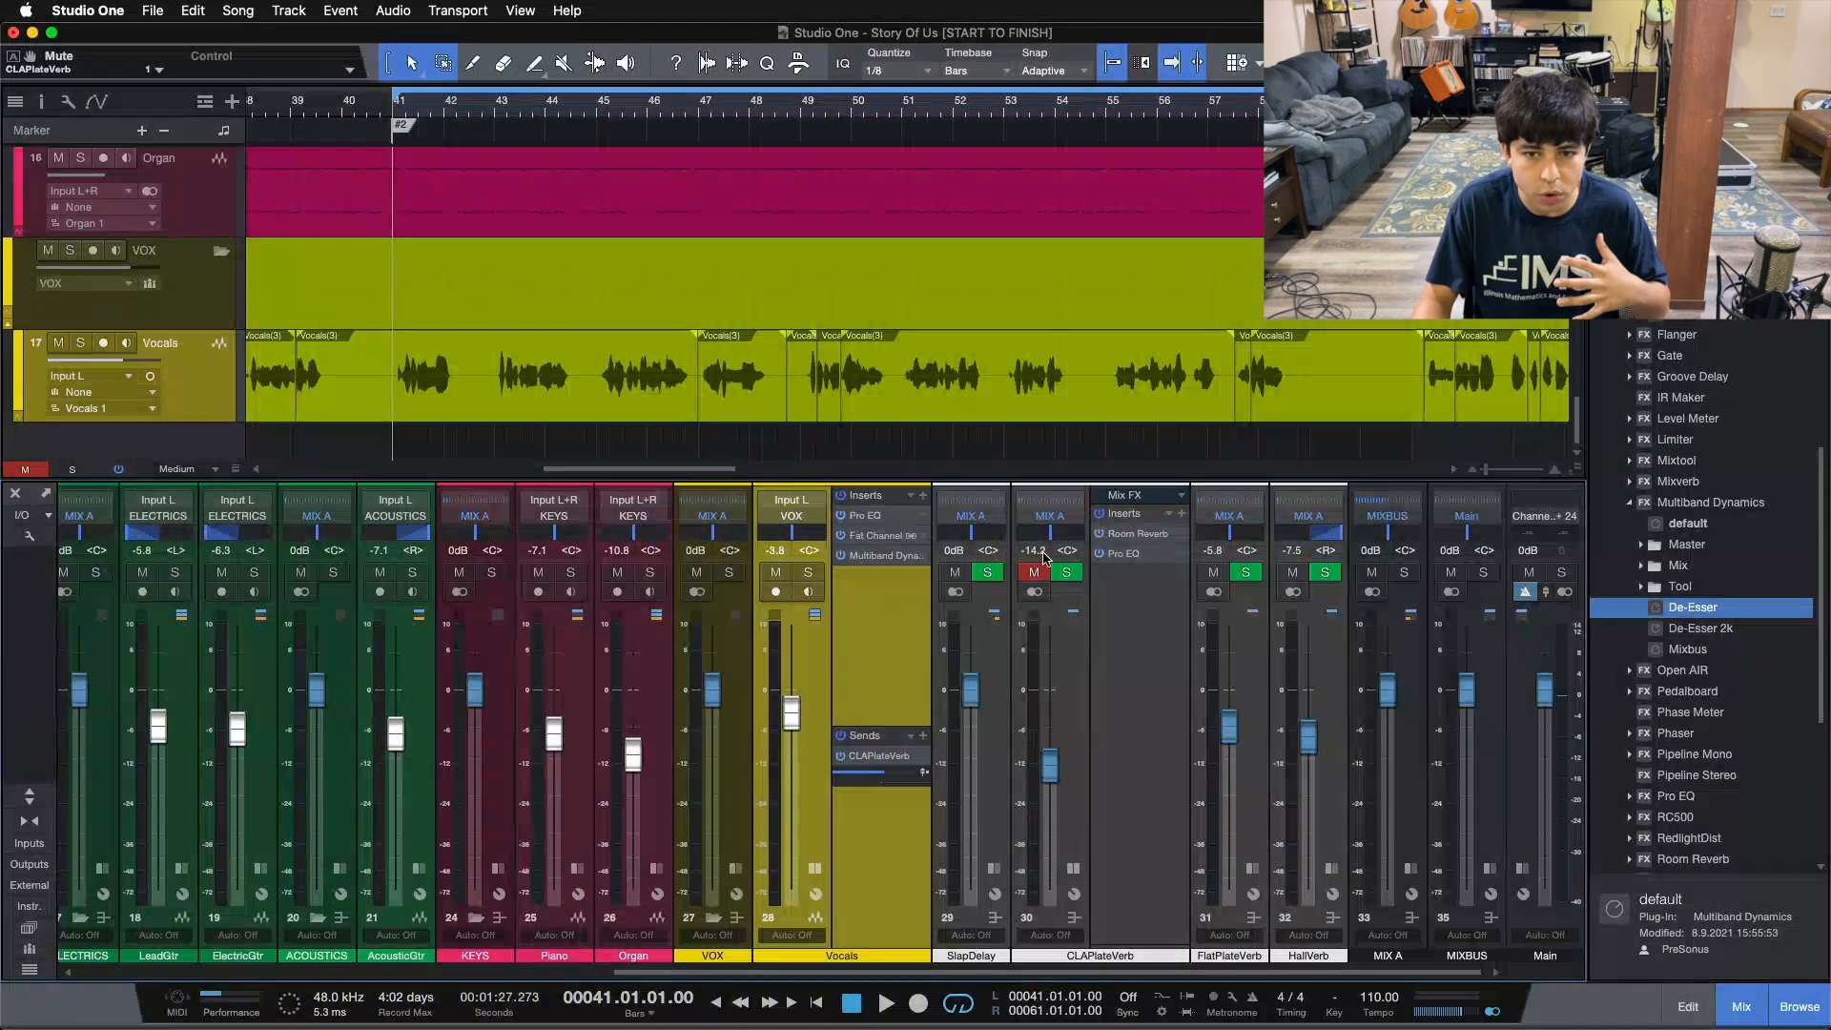
- Unmute and solo the CLAPlateVerb channel, and raise its volume to -10.8 dB while the section from bar 41 plays
left_click(1149, 725)
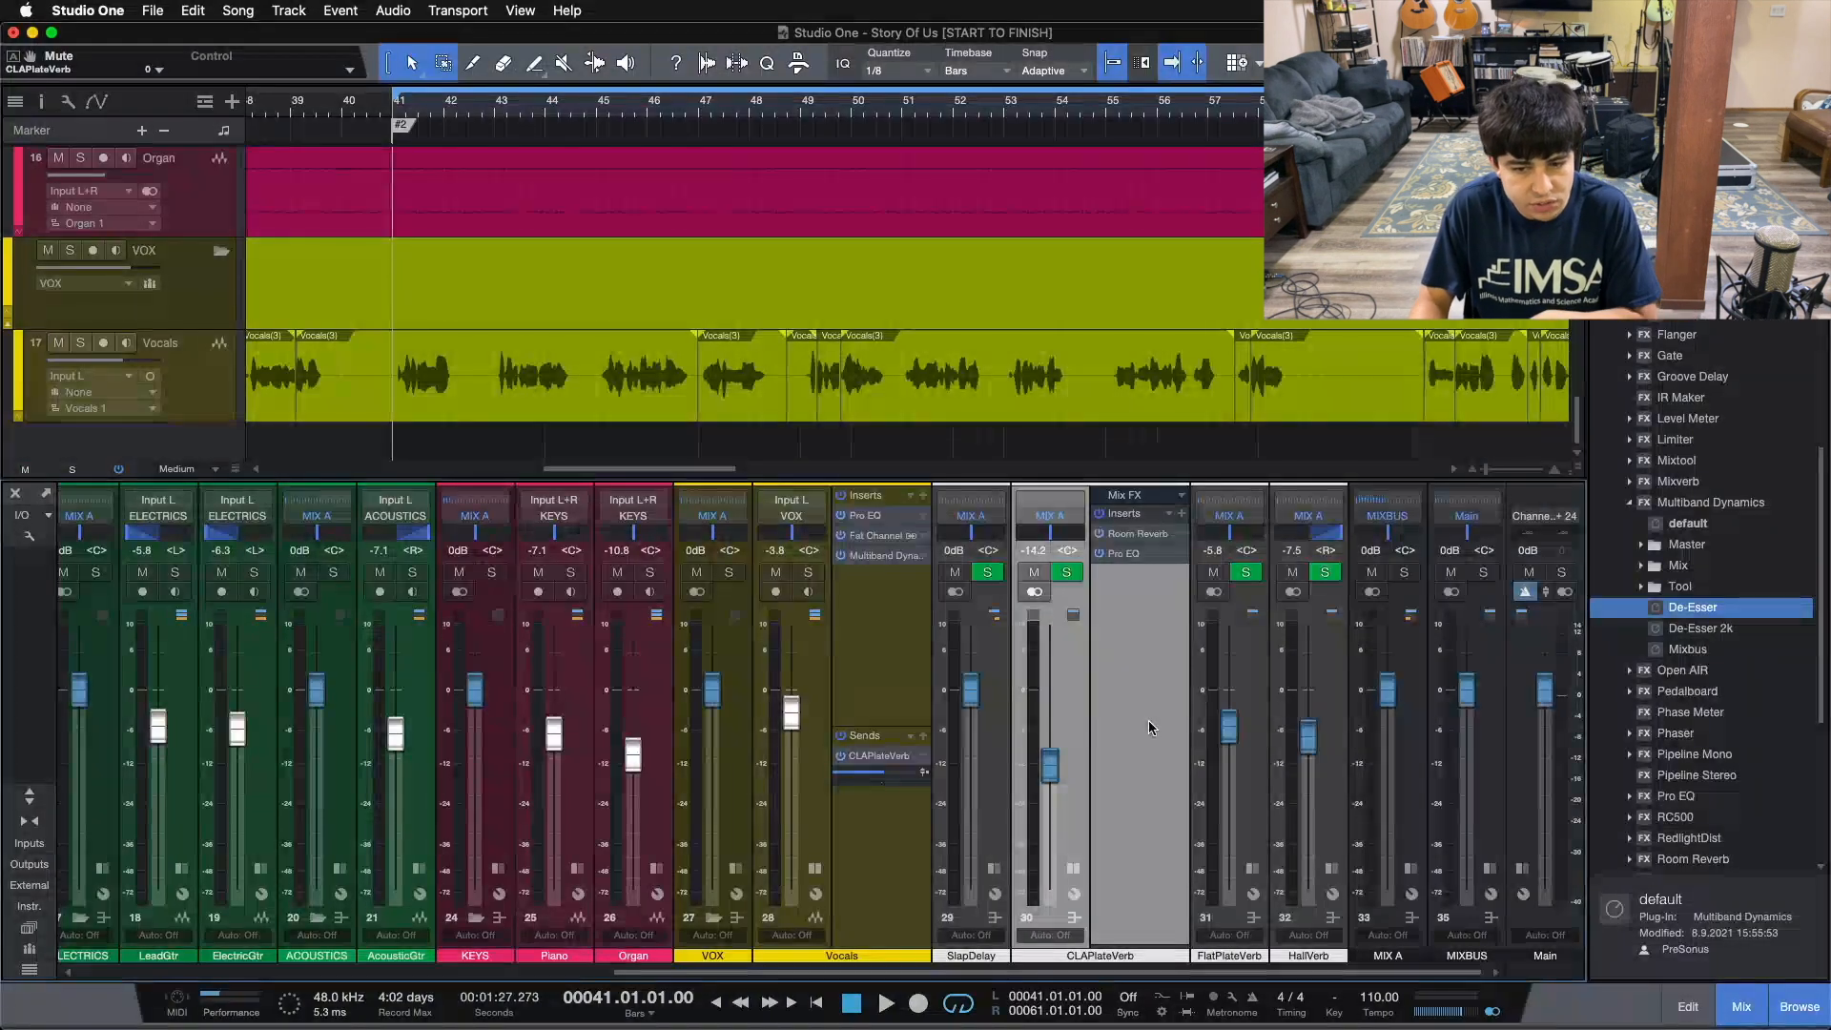
left_click(1065, 572)
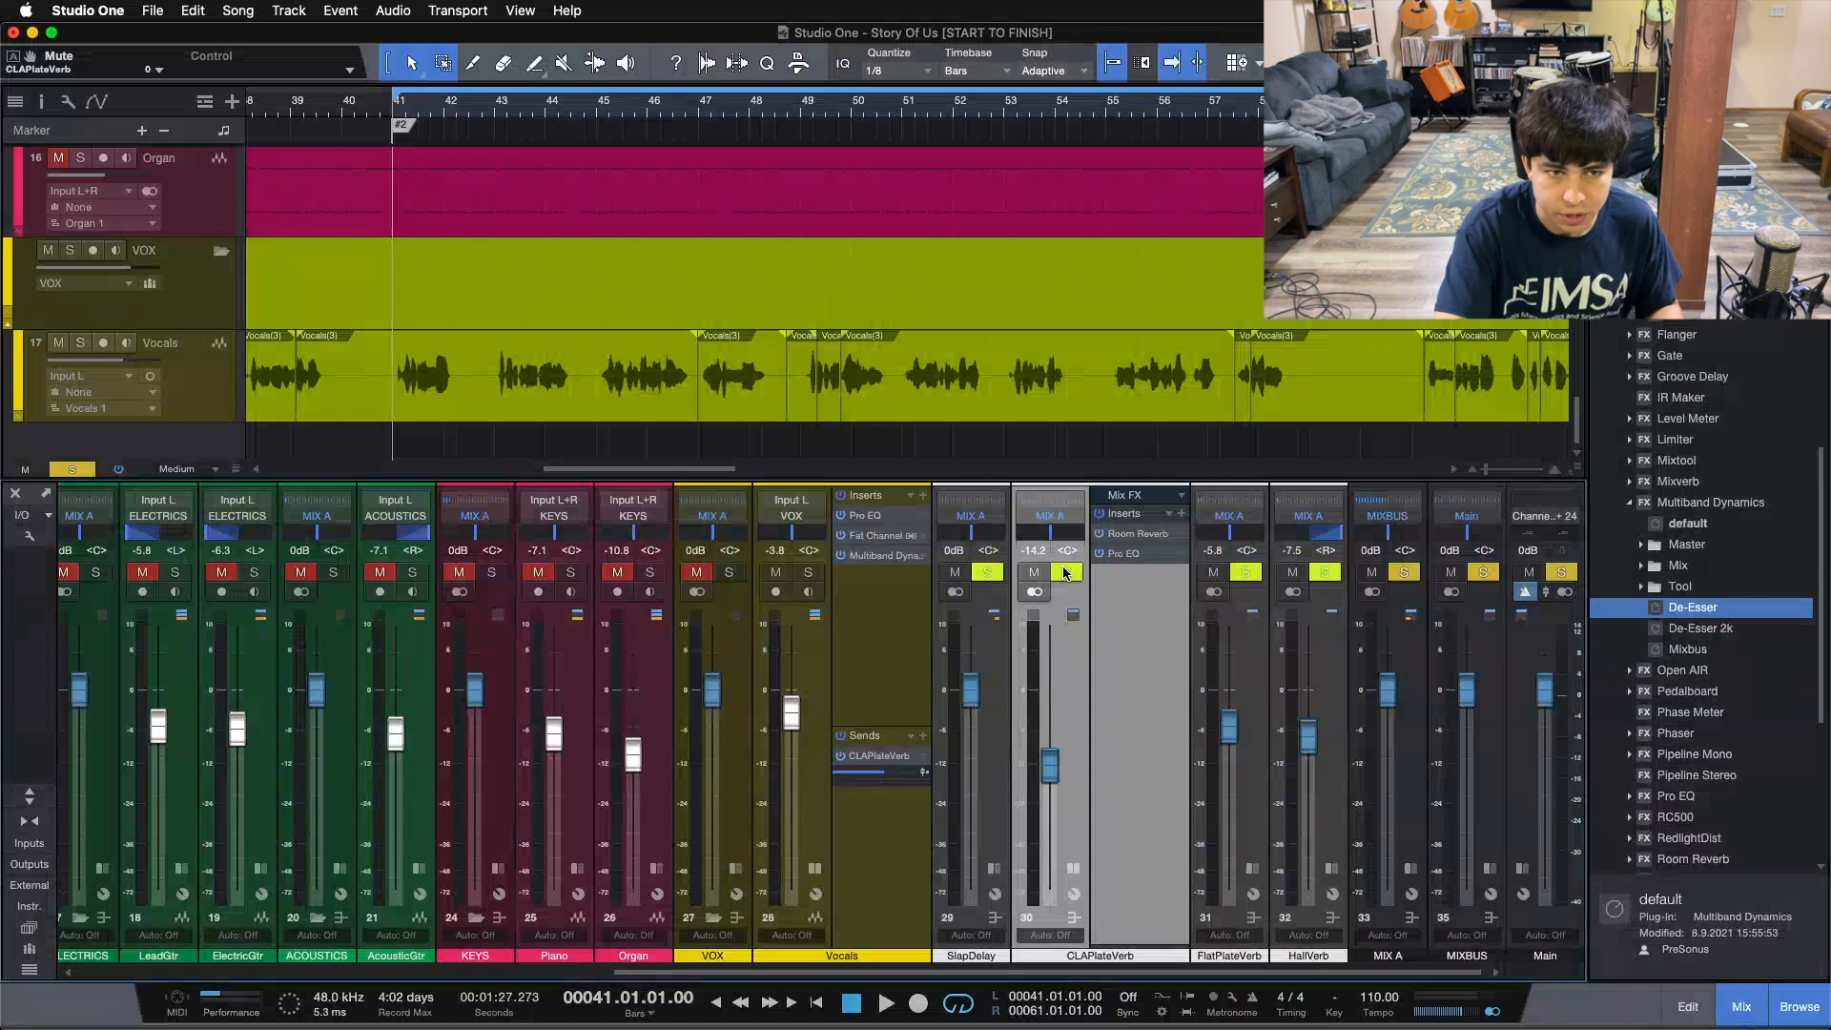
key("space")
left_click_drag(1050, 764, 1055, 753)
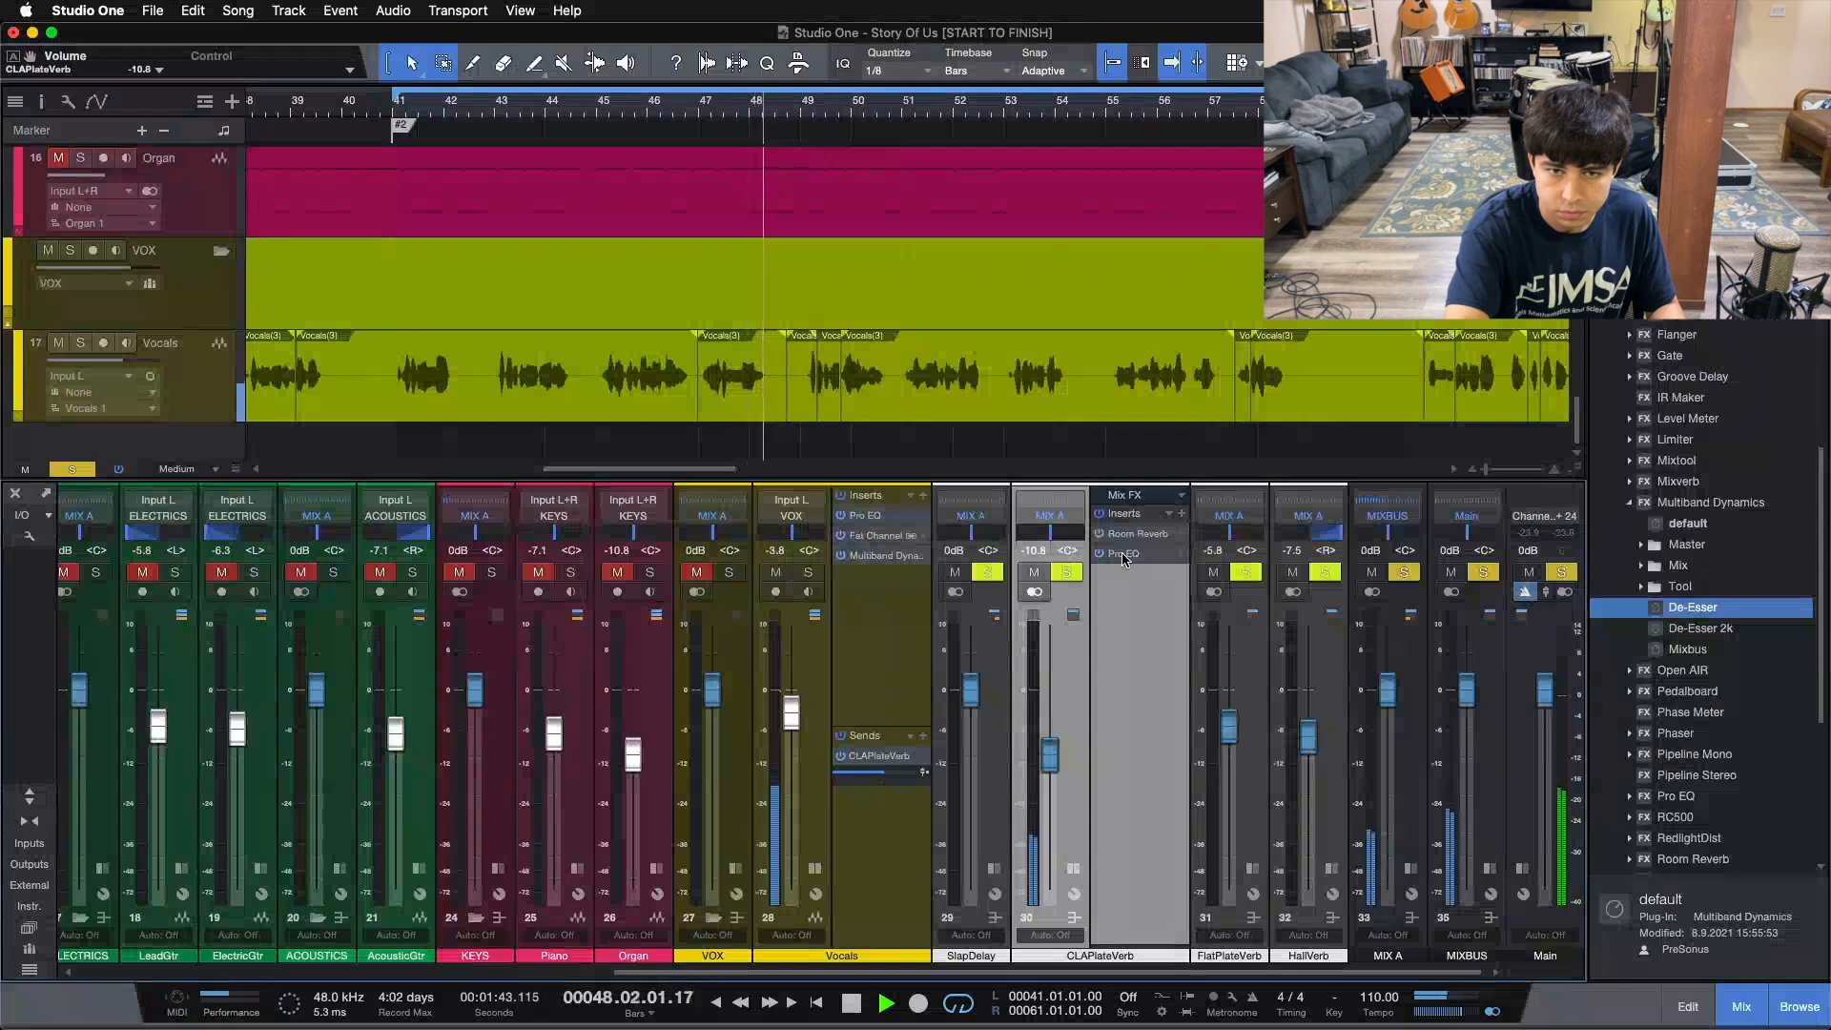
key("space")
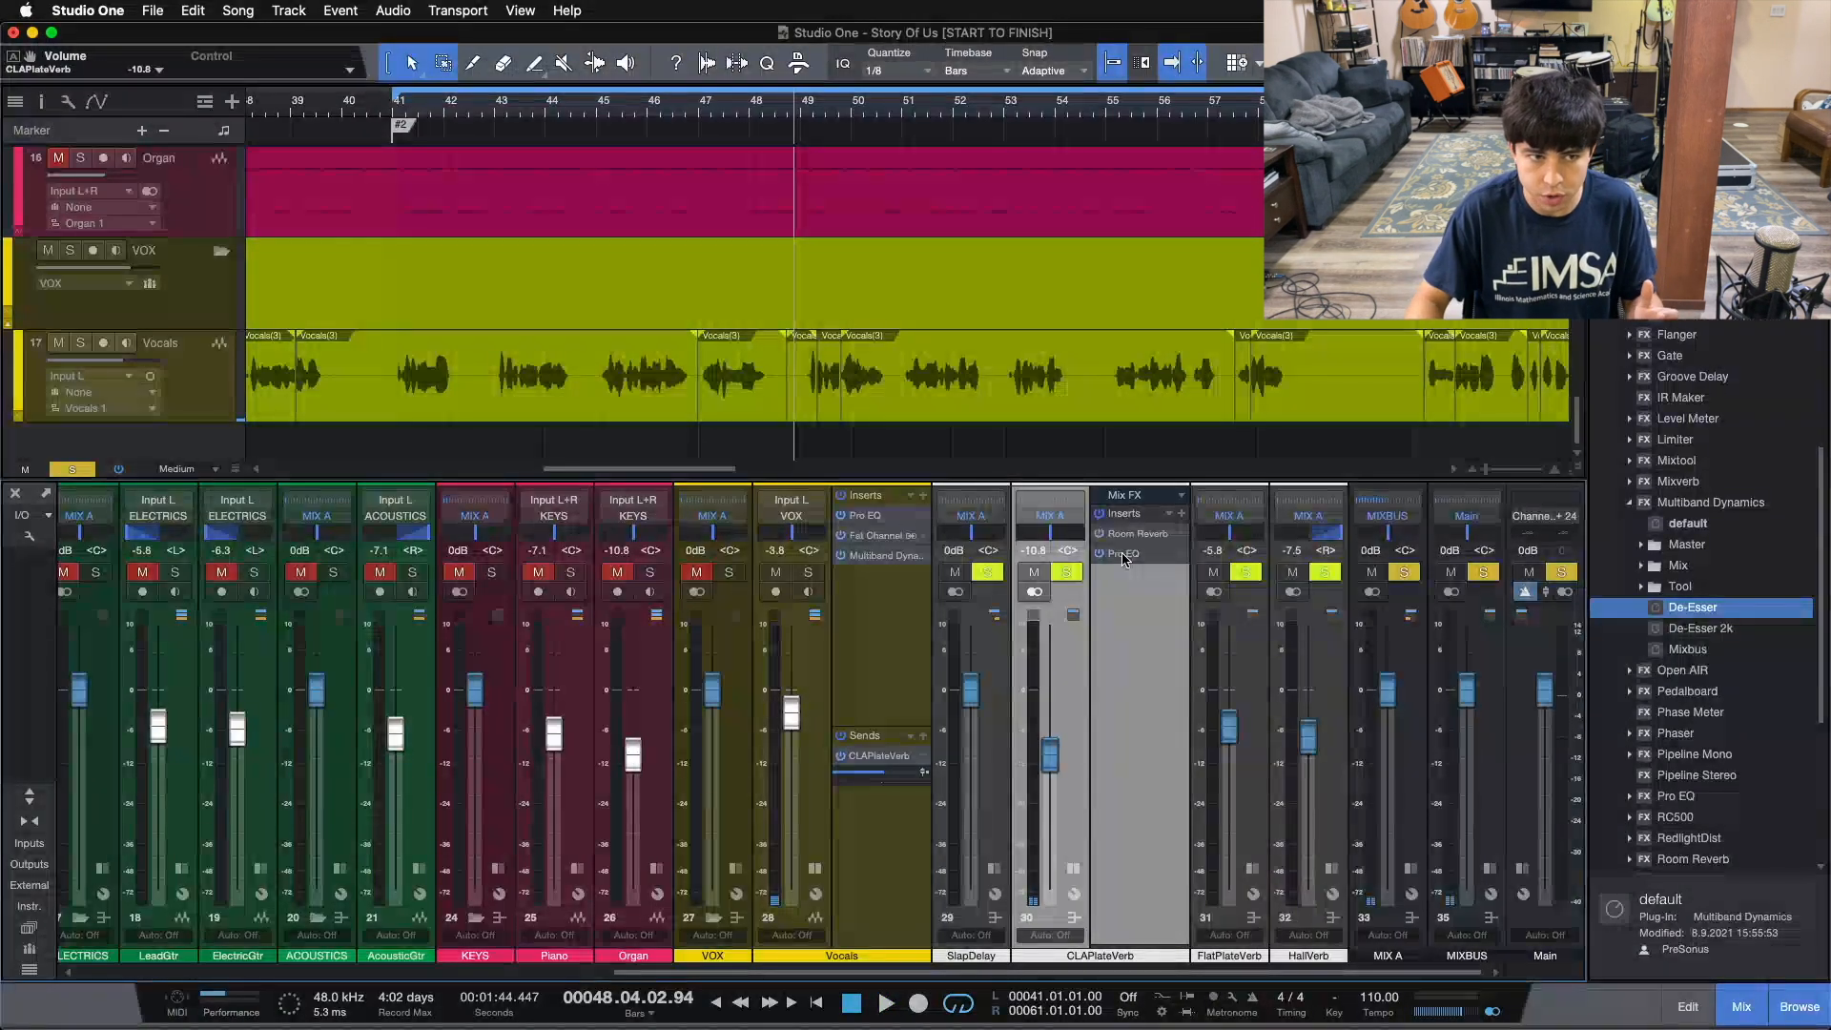
- Try lowering the high-cut frequency of CLAPlateVerb's Pro EQ to 2.89 kHz during playback, and restore it to 10 kHz
left_click(1123, 555)
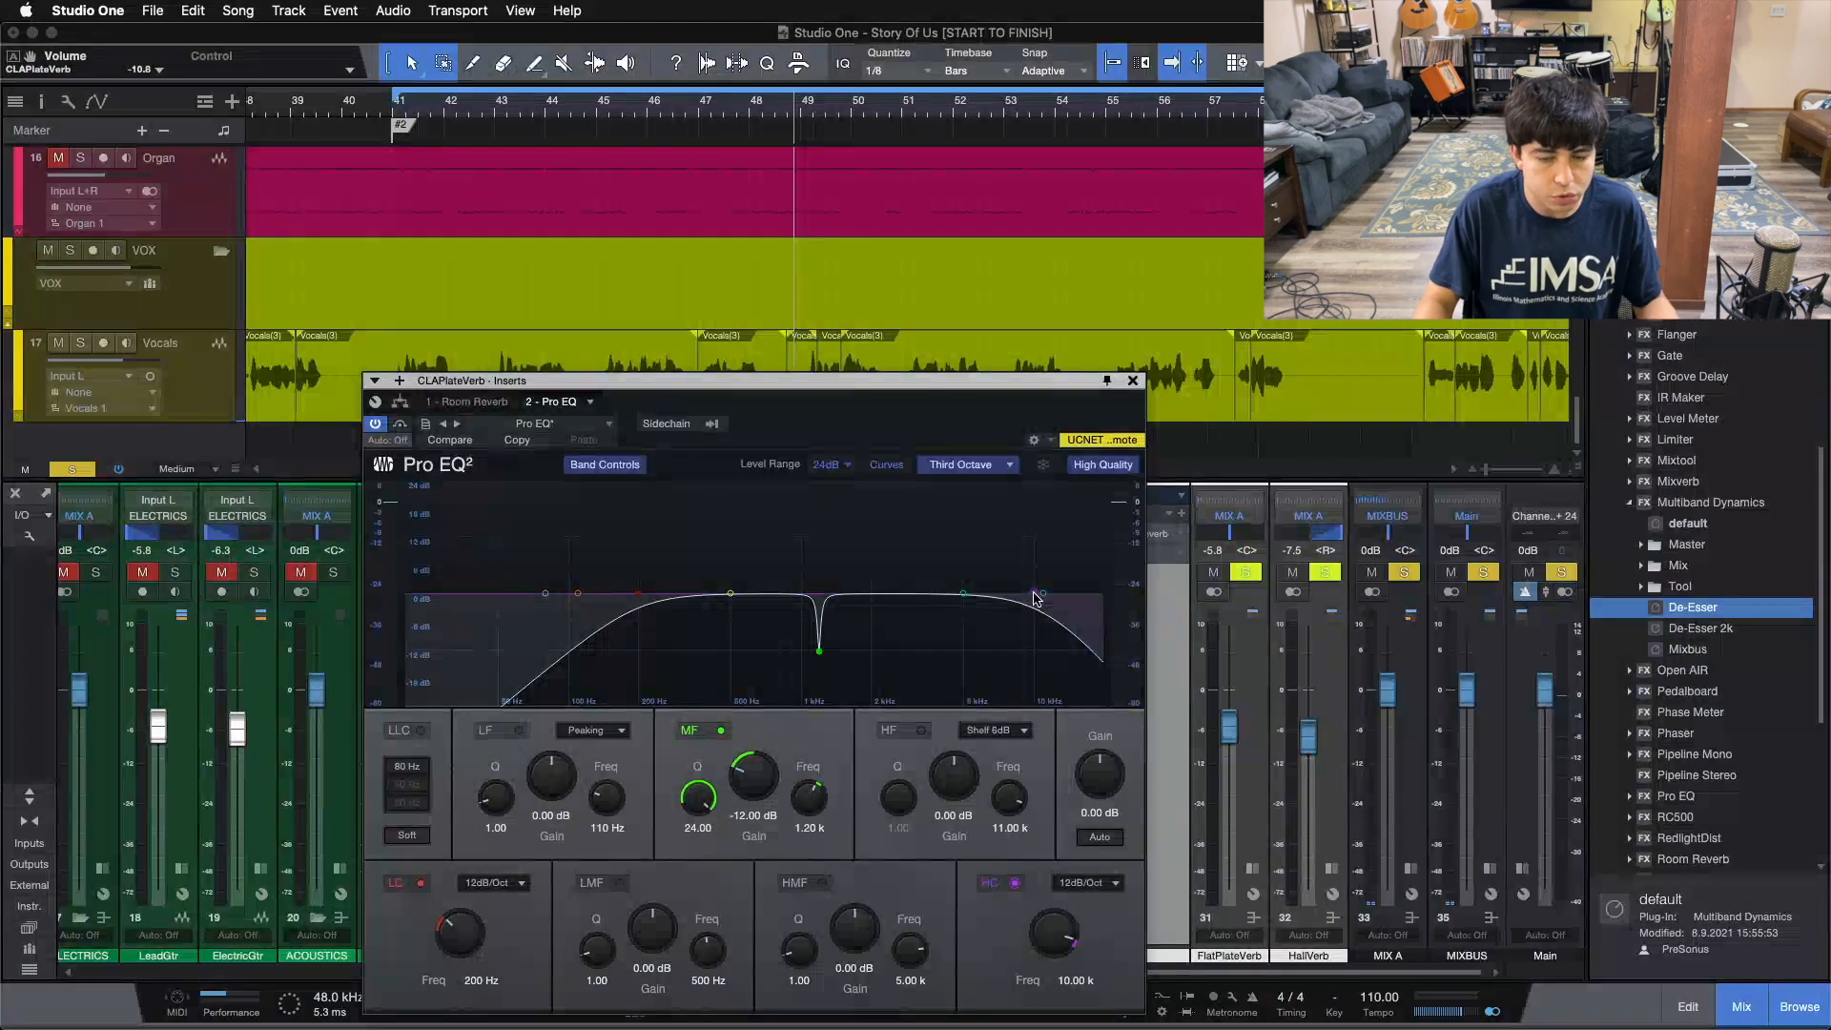
key("space")
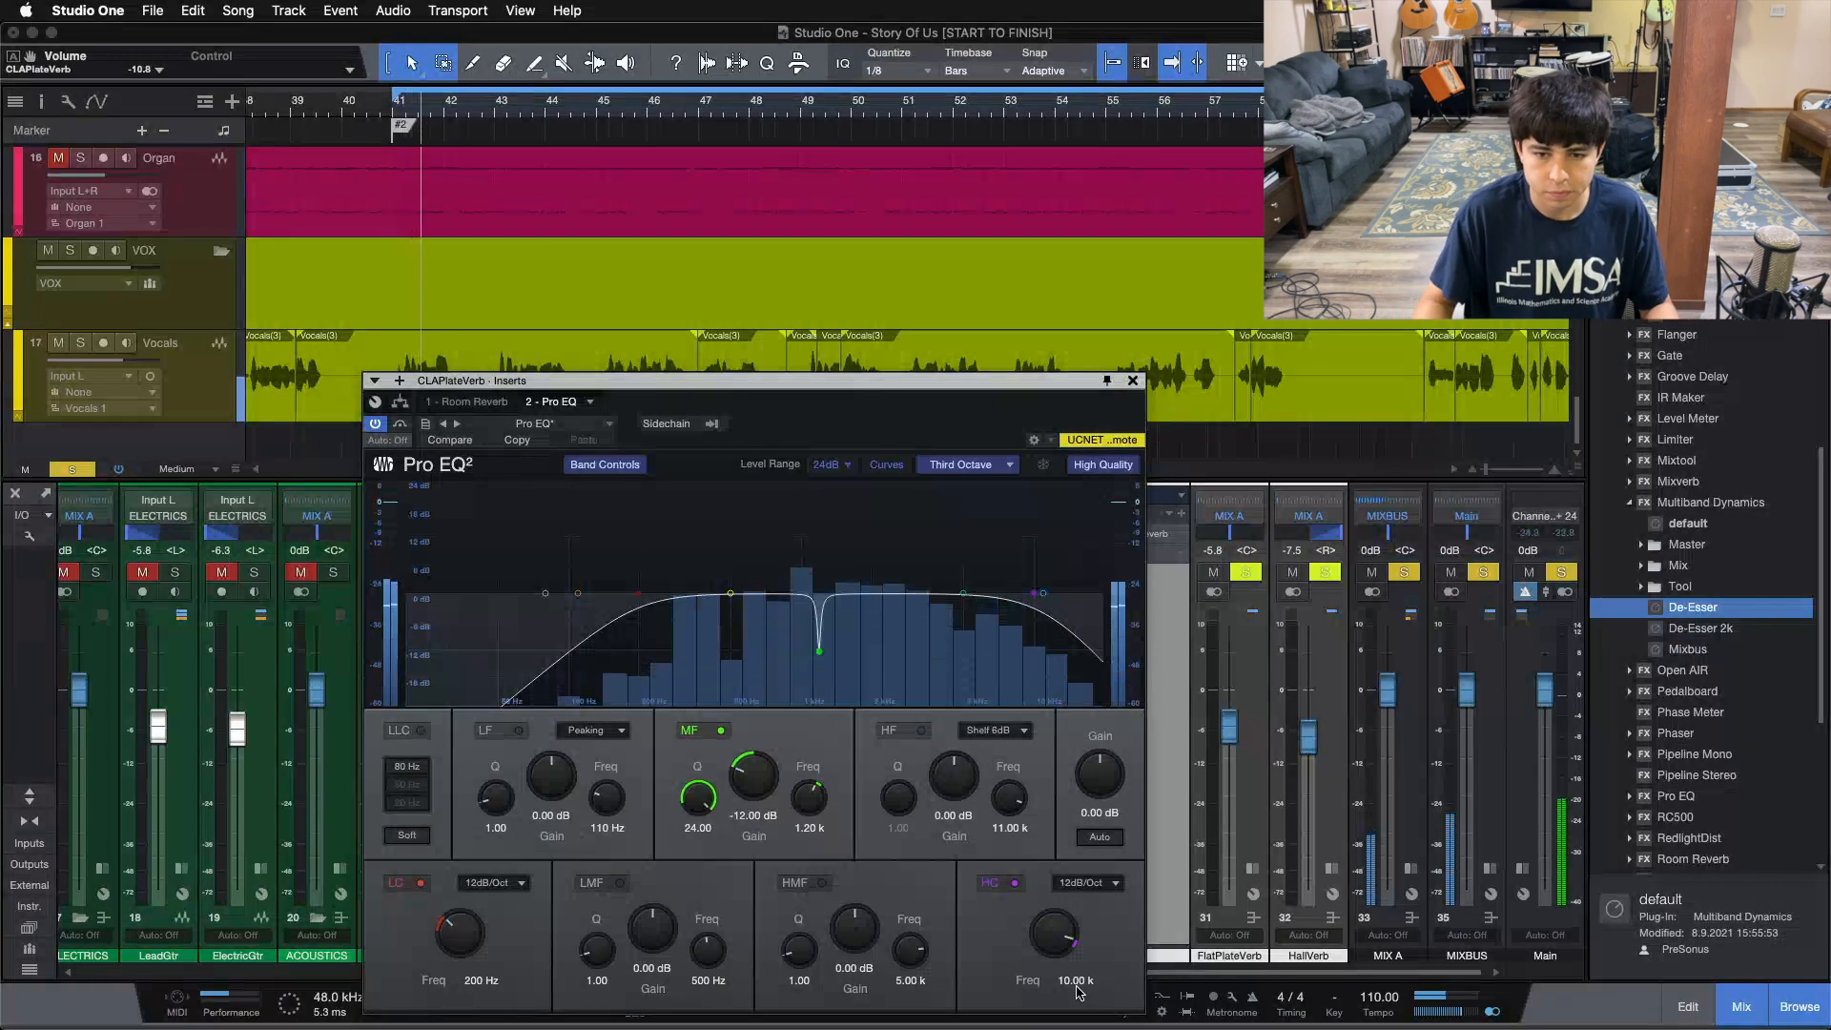
left_click_drag(1049, 917, 1050, 920)
scroll(1049, 921, "down", 6)
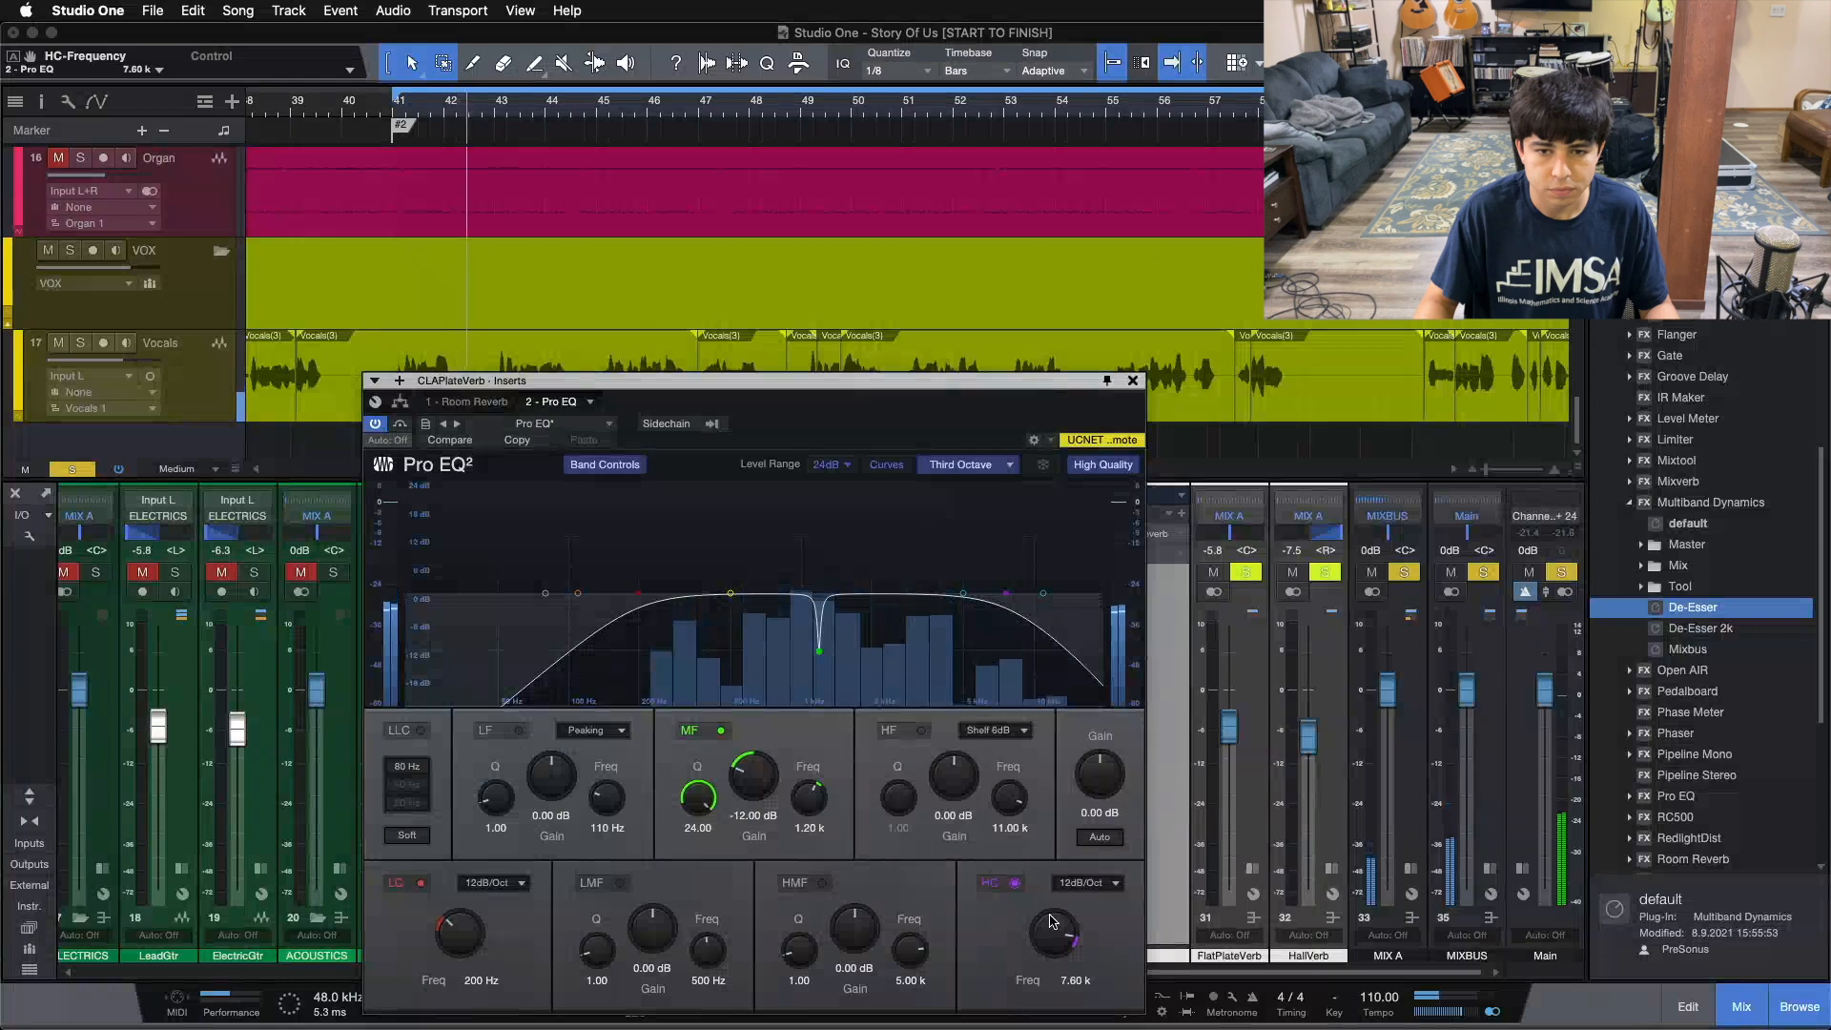
scroll(1049, 920, "down", 2)
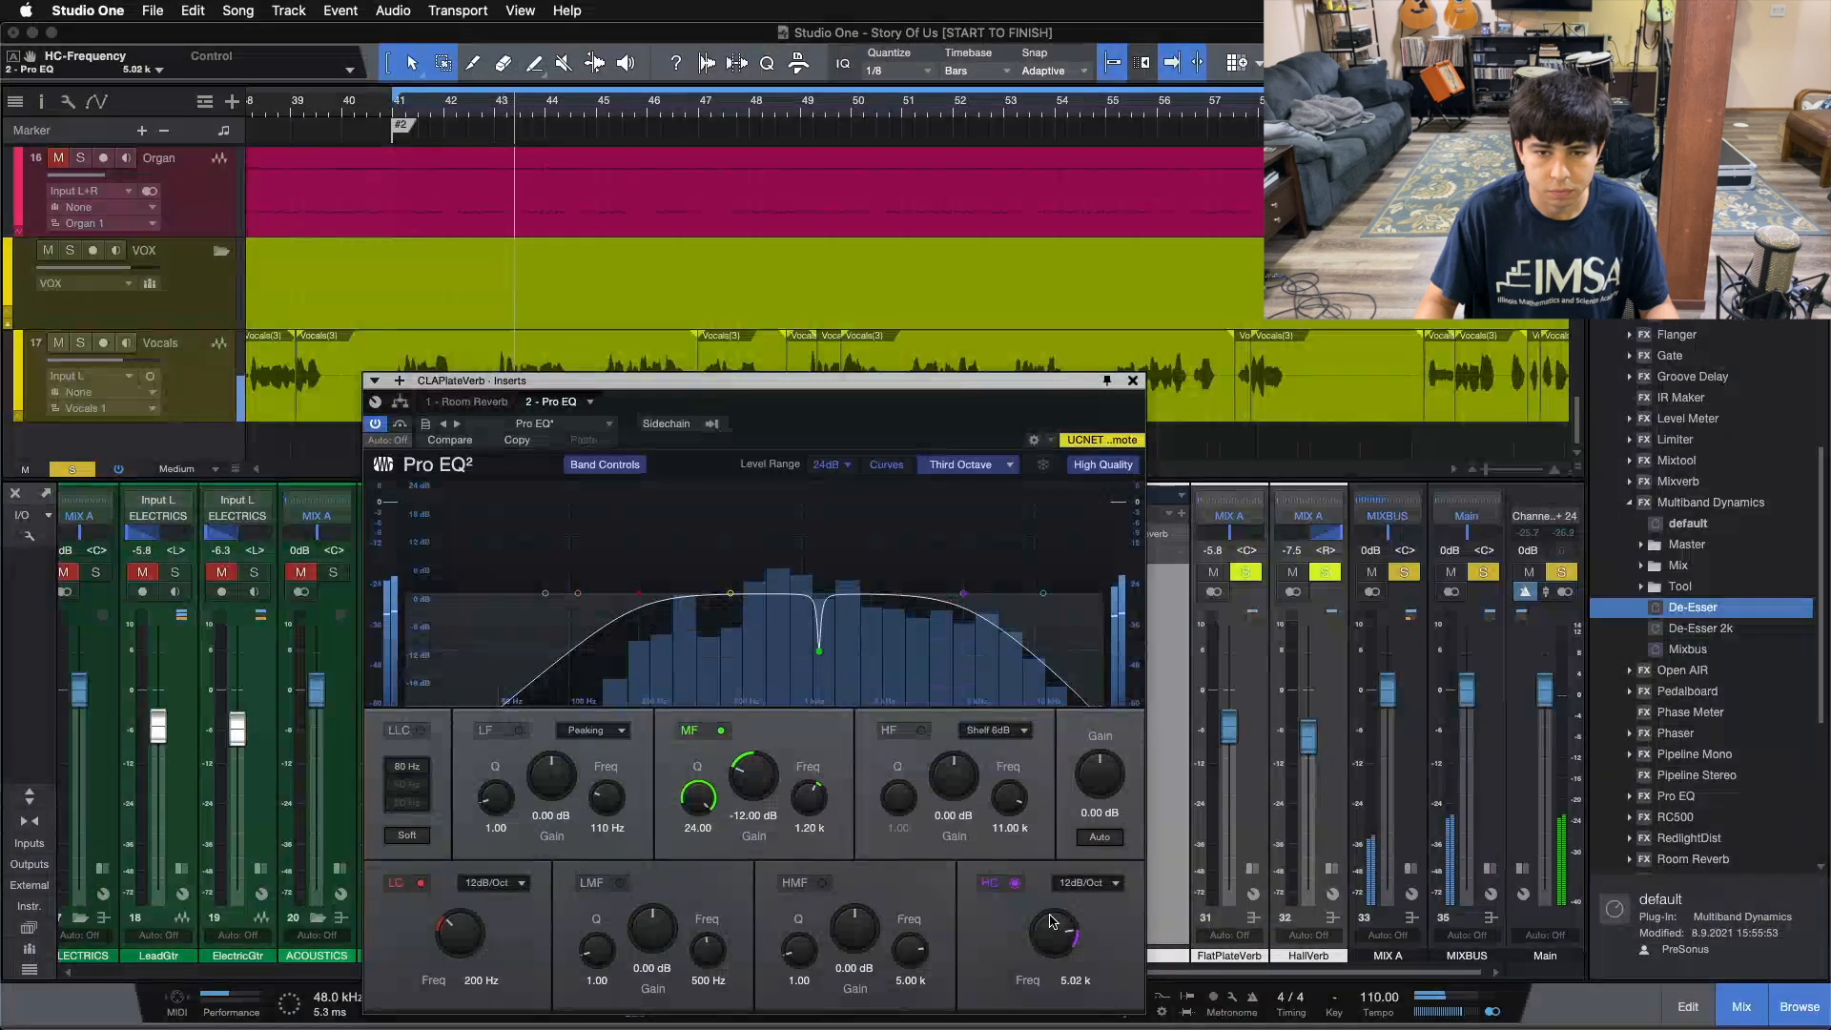
scroll(1049, 920, "down", 4)
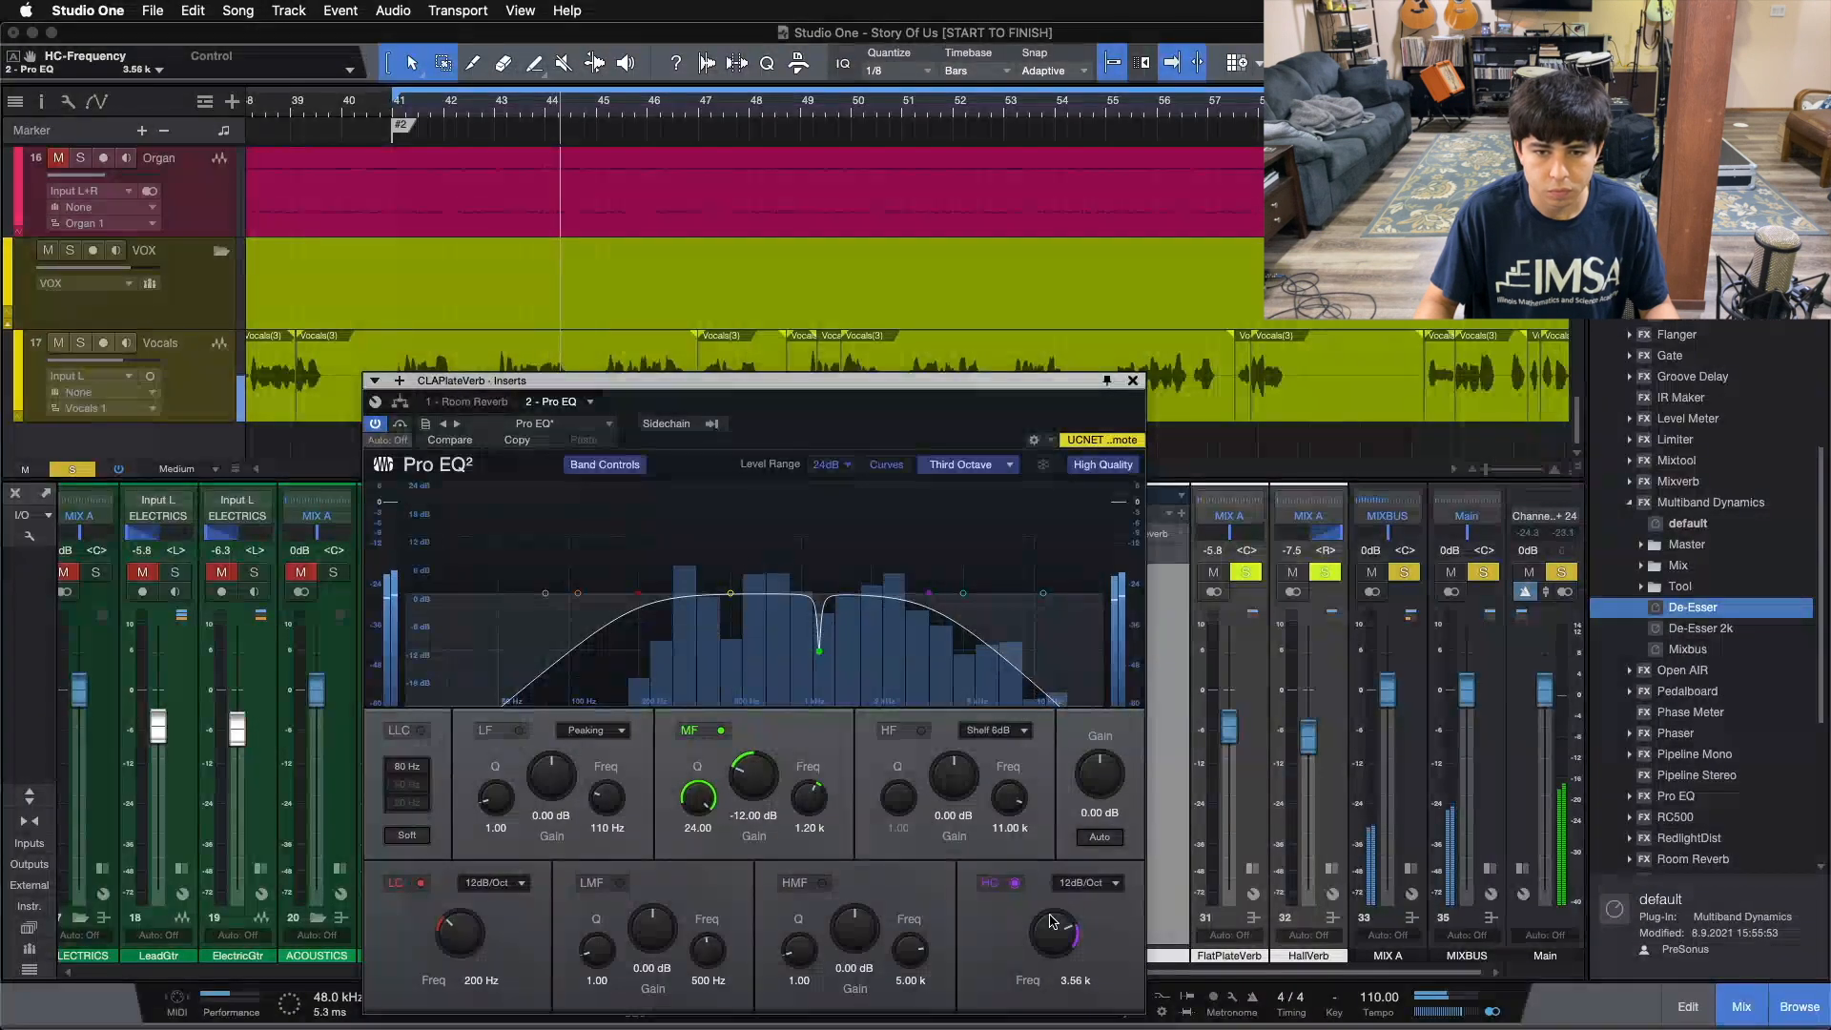
scroll(1049, 920, "down", 1)
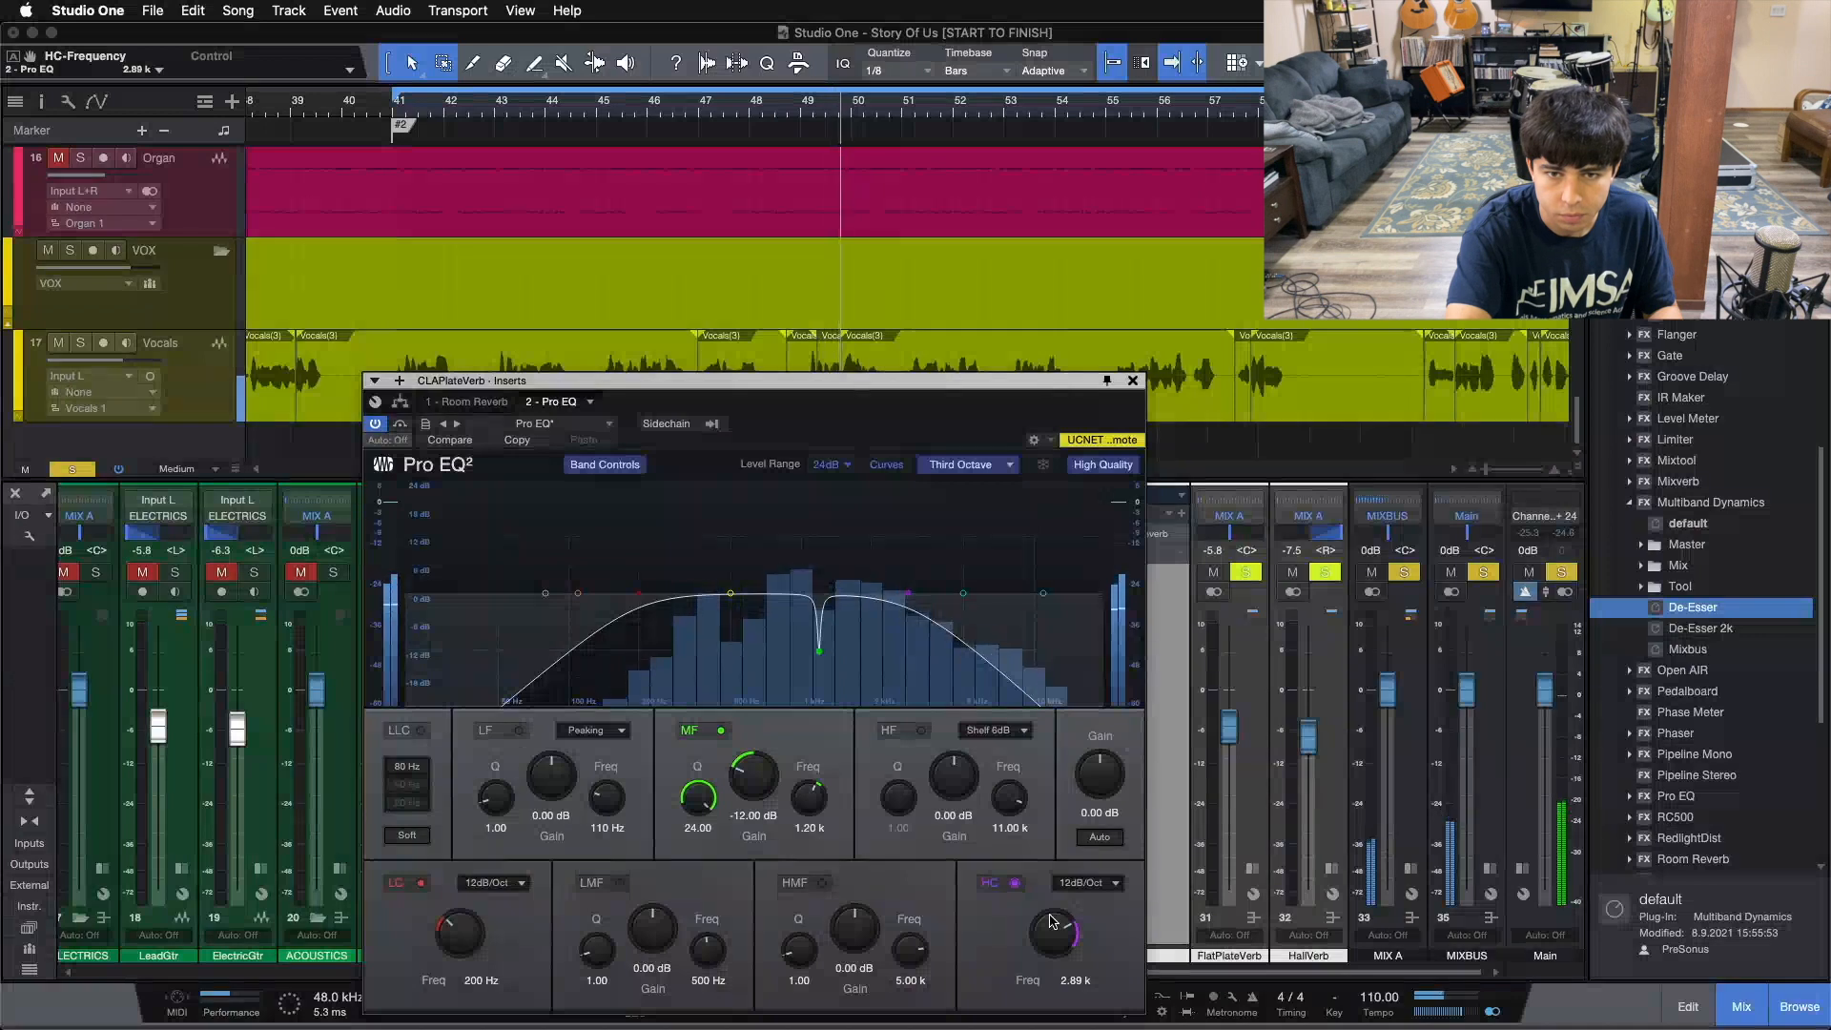
key("space")
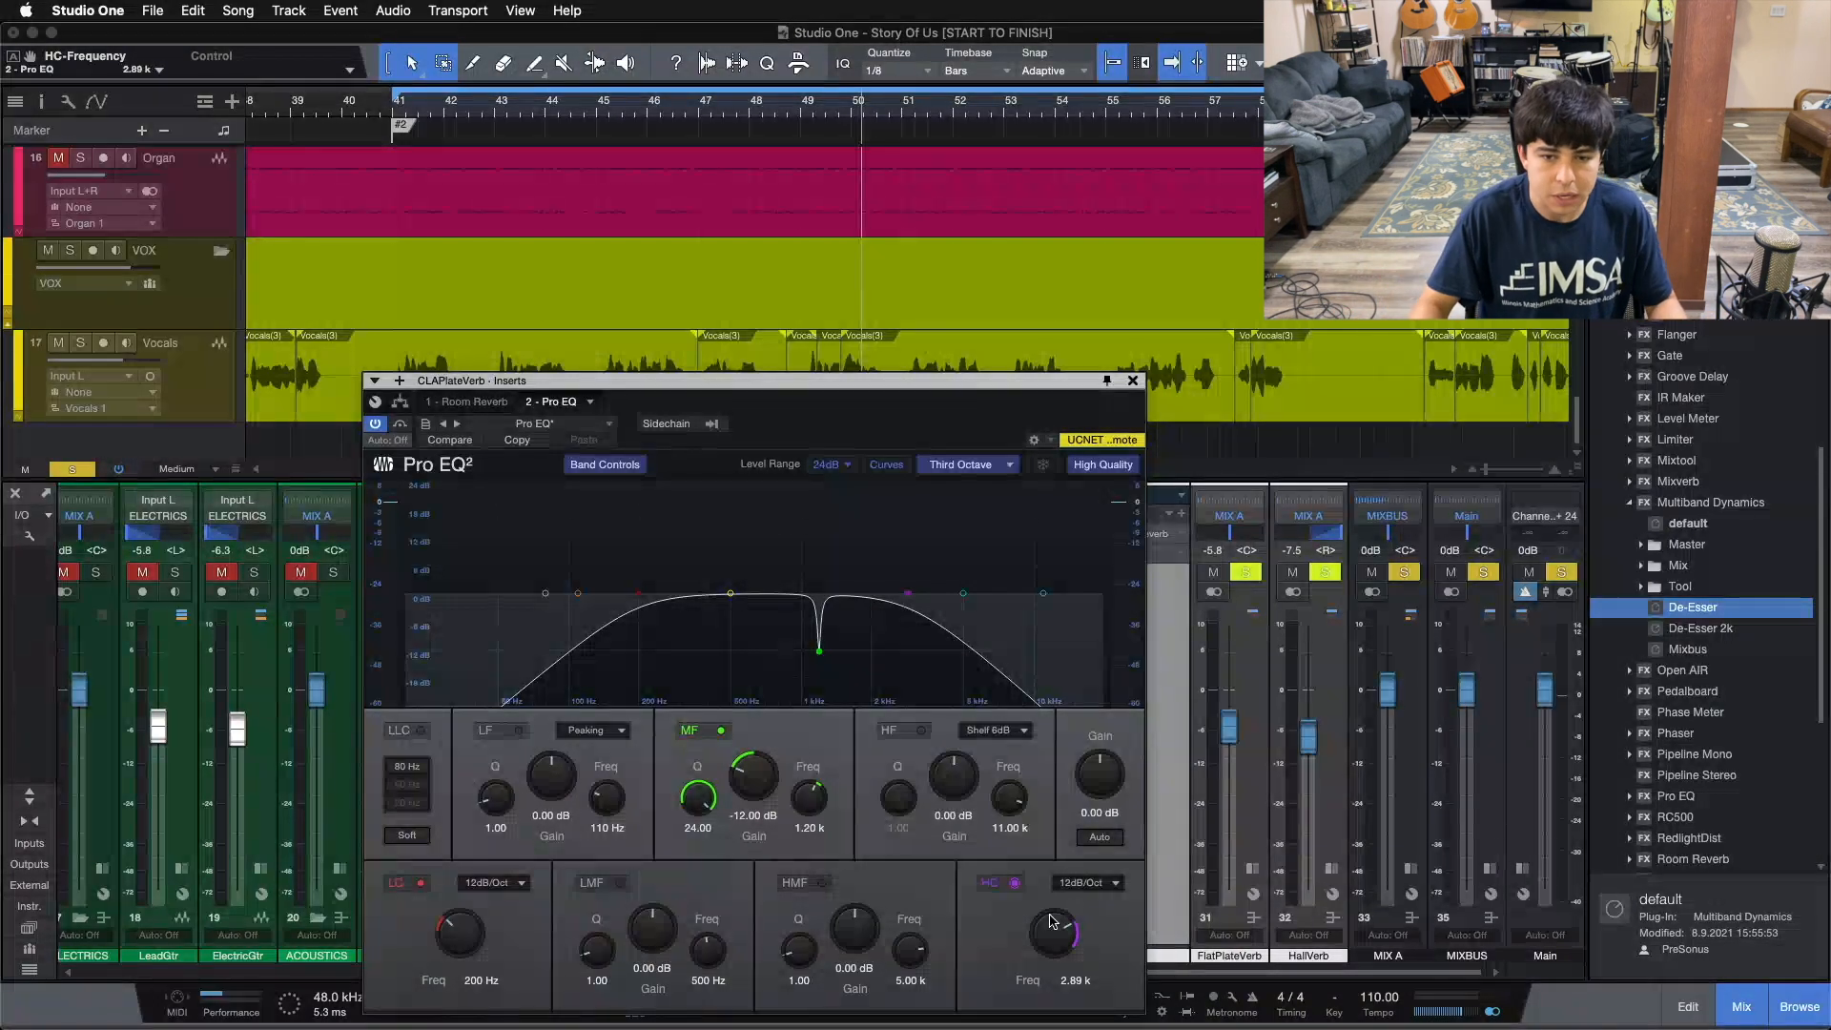
scroll(1050, 920, "up", 10)
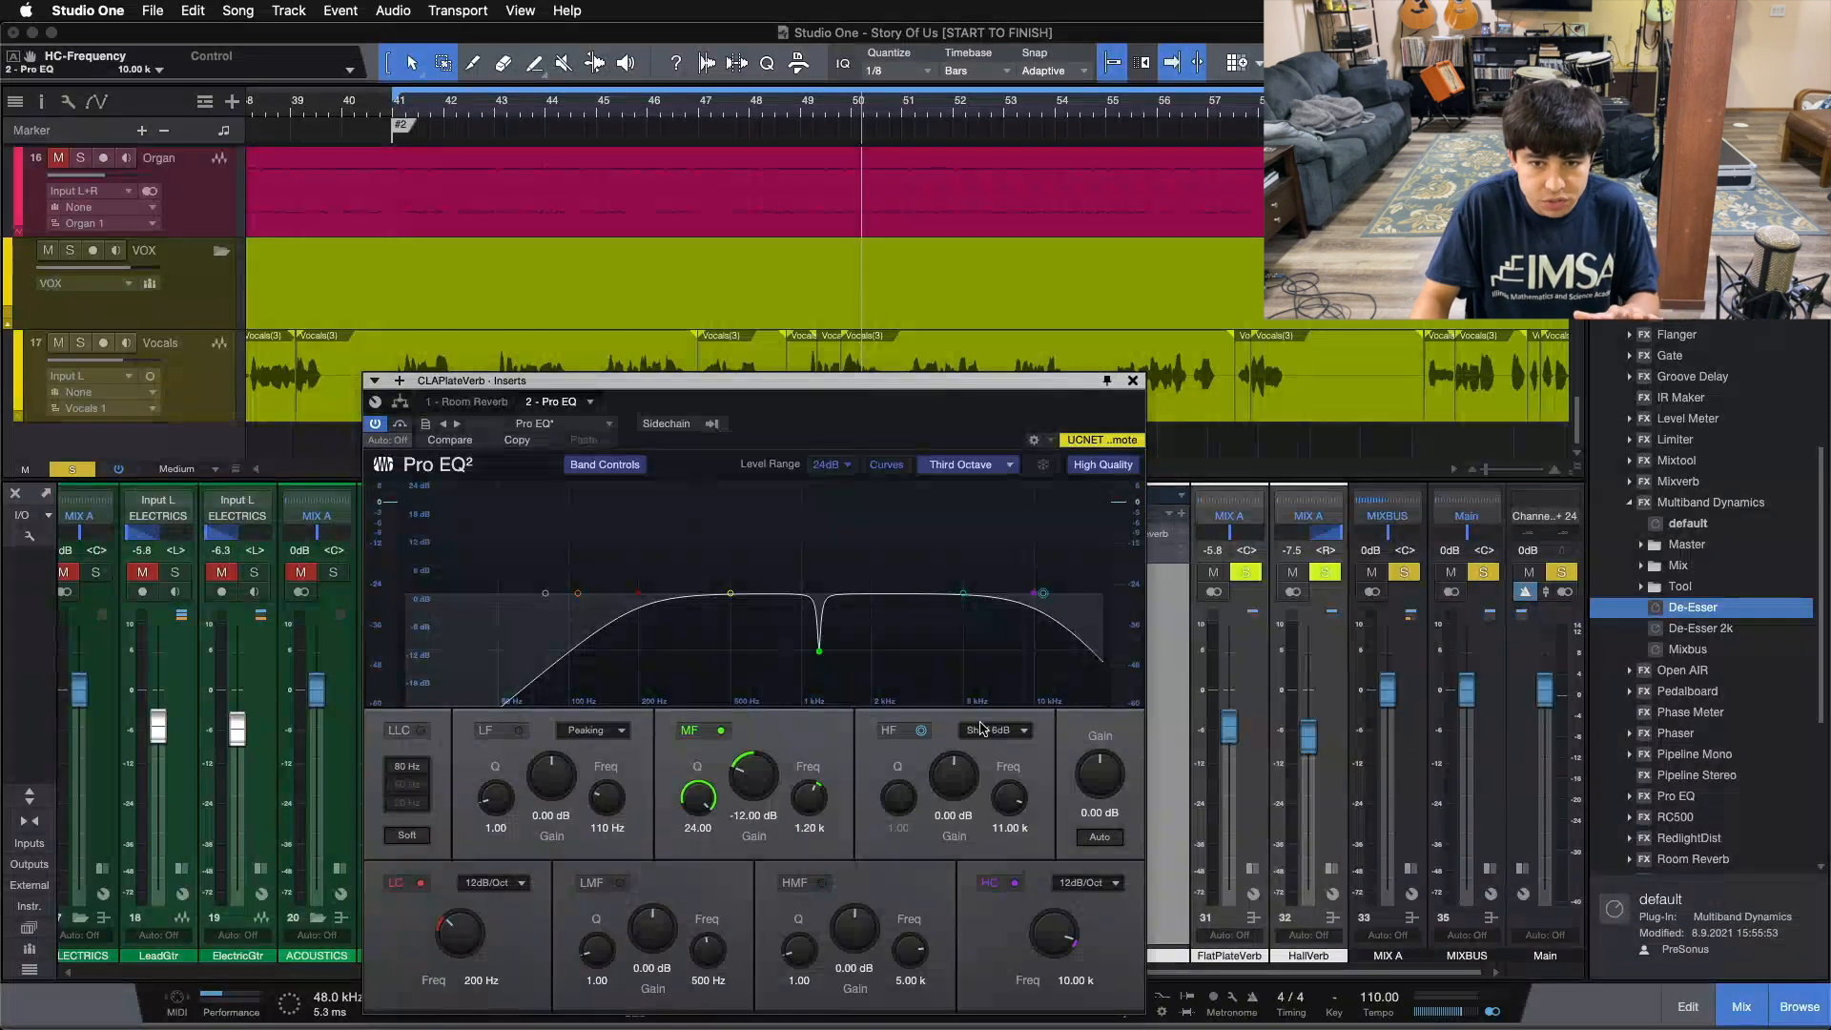
left_click(1132, 381)
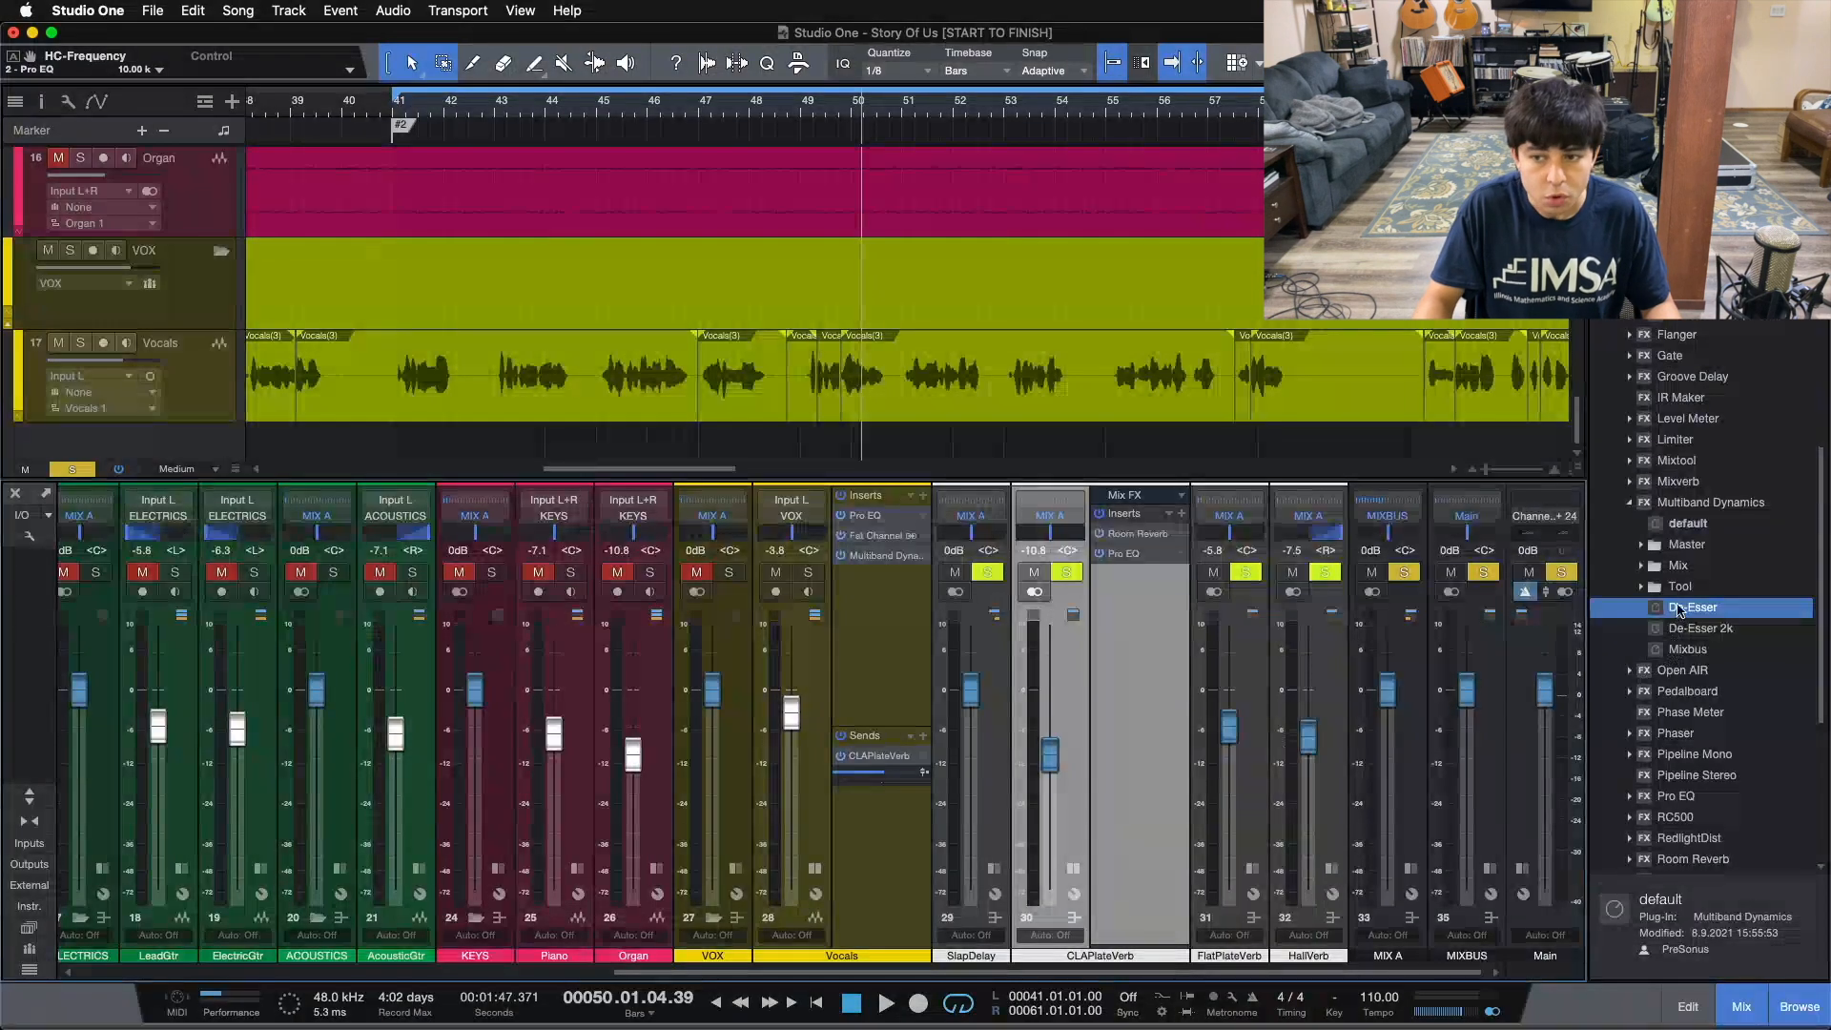
- Insert the Multiband Dynamics De-Esser preset ahead of Room Reverb on CLAPlateVerb, and bypass its Room Reverb and Pro EQ
left_click_drag(1682, 610, 1141, 528)
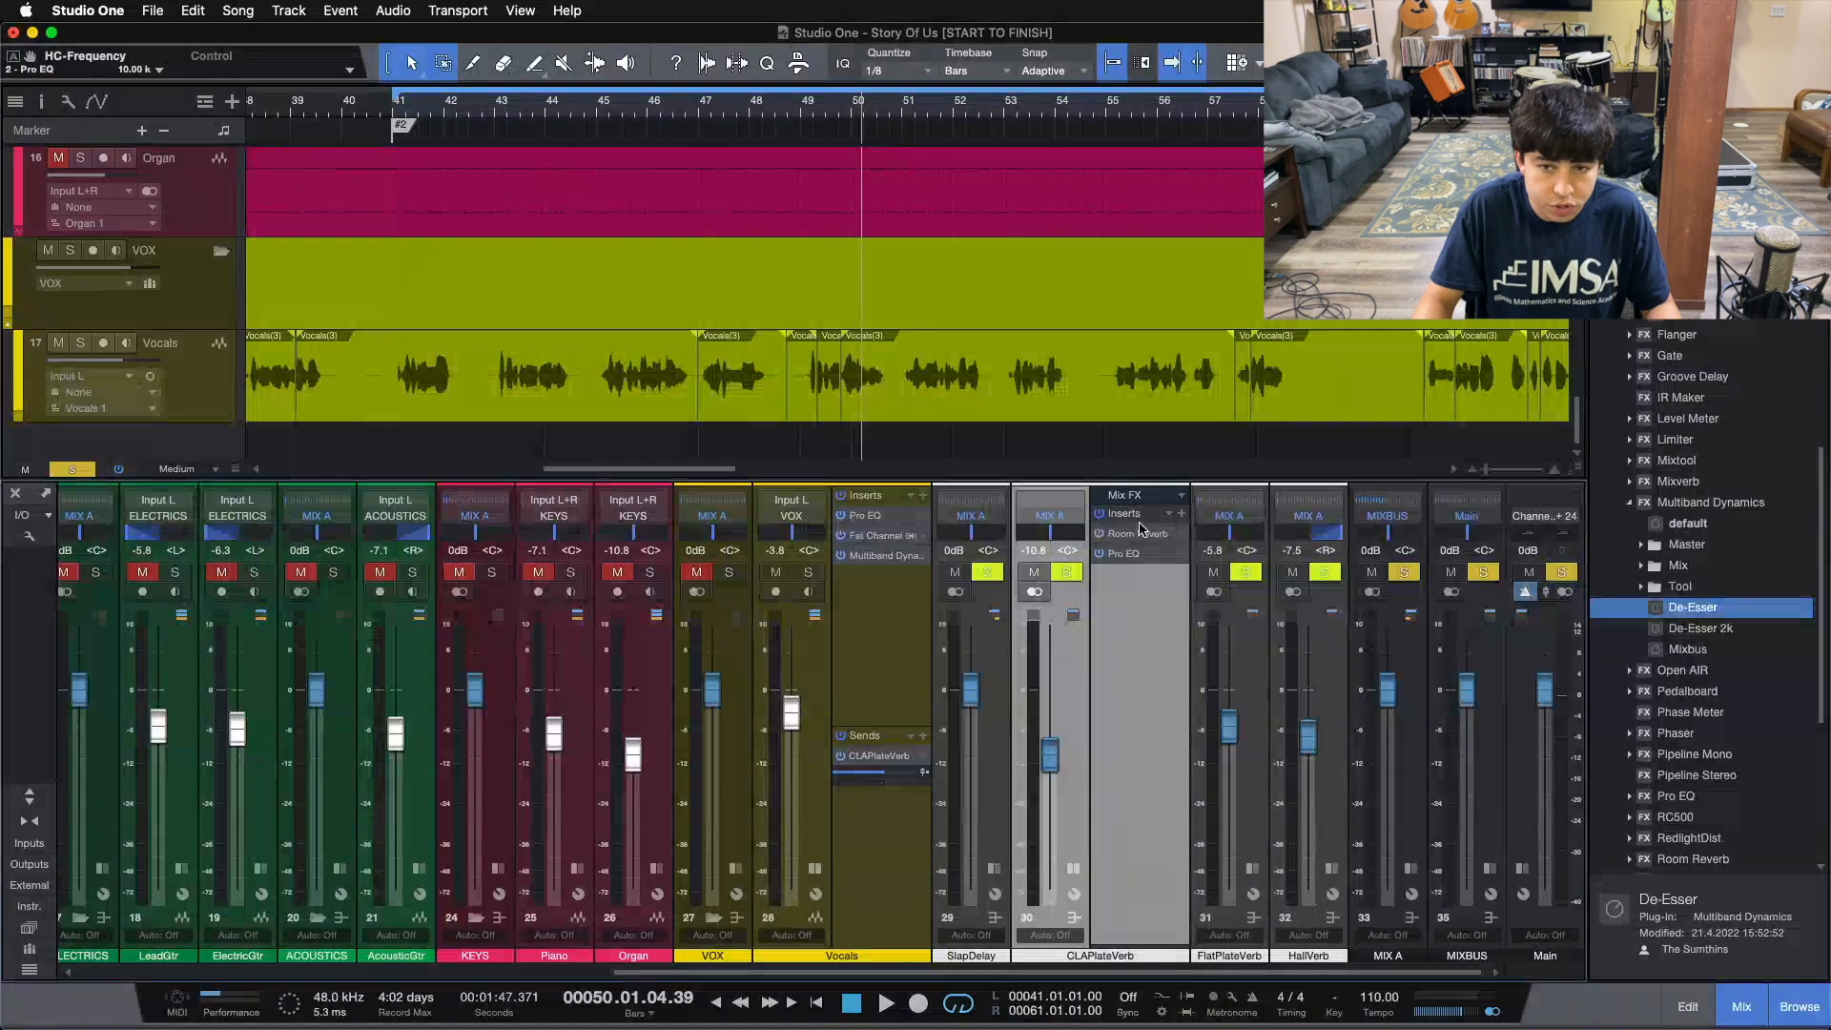
left_click_drag(843, 428, 662, 384)
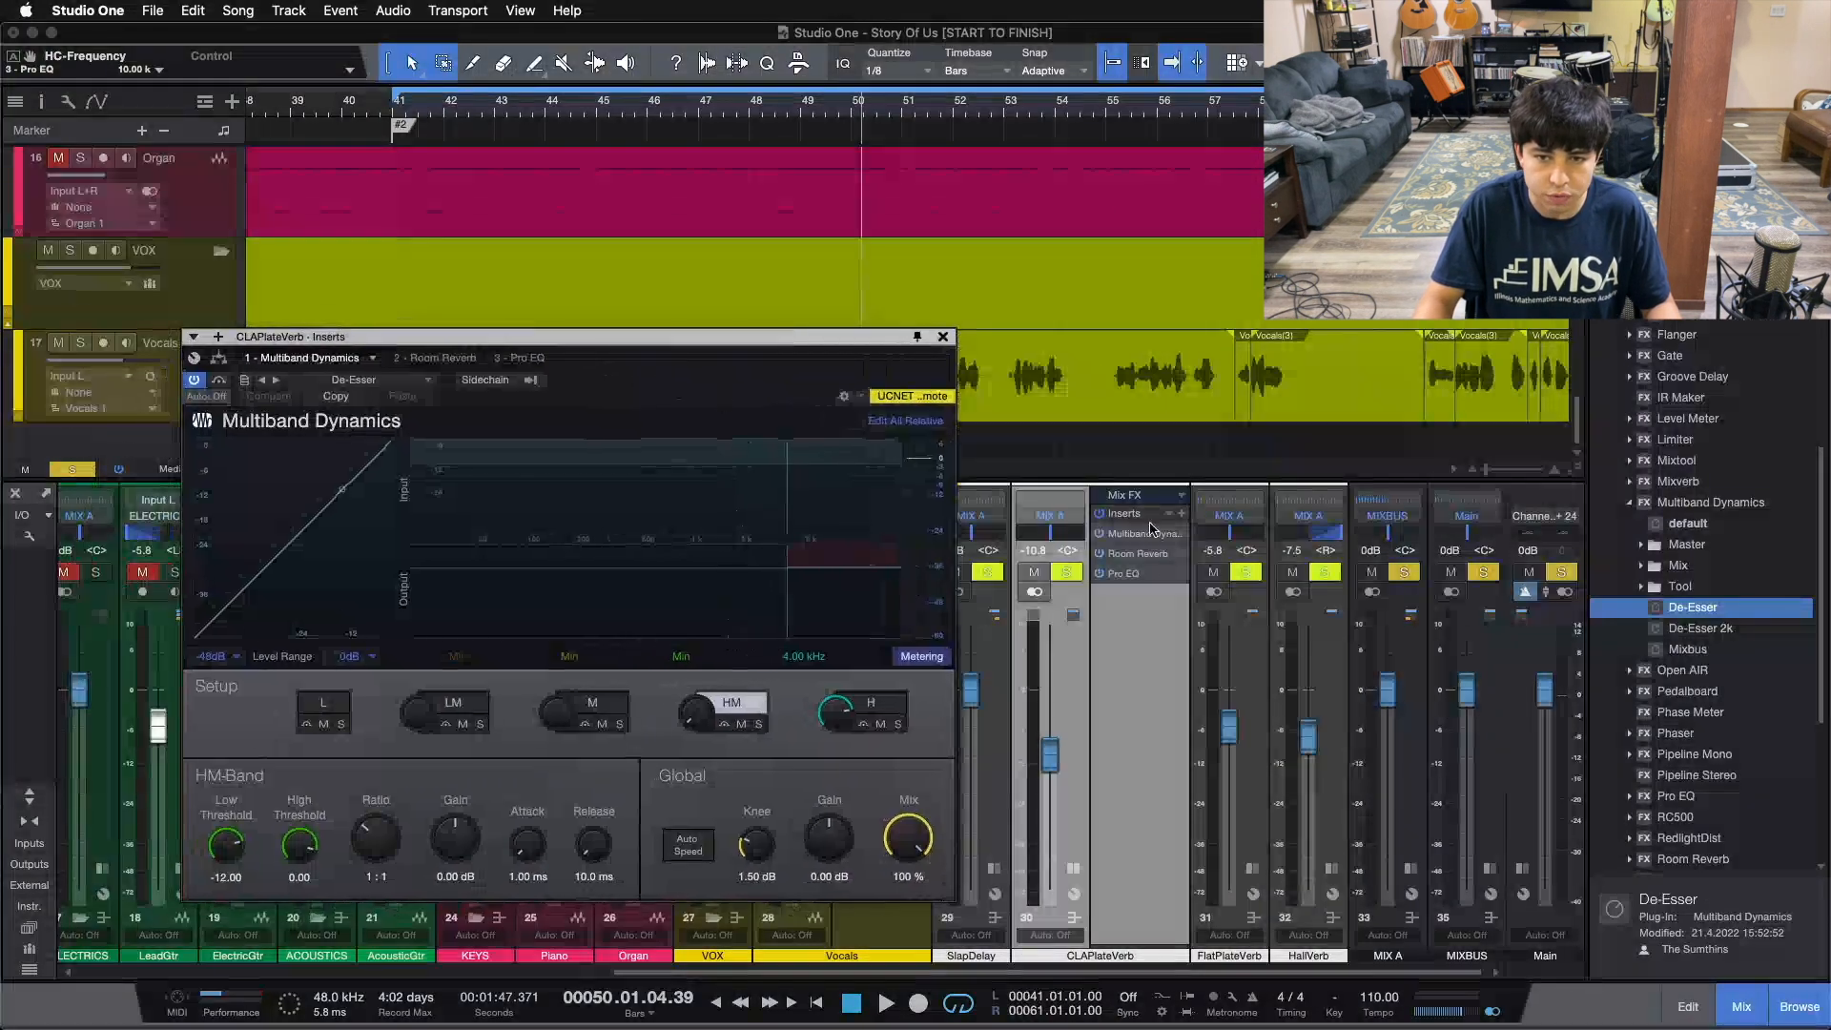
left_click(1099, 554)
left_click(1099, 573)
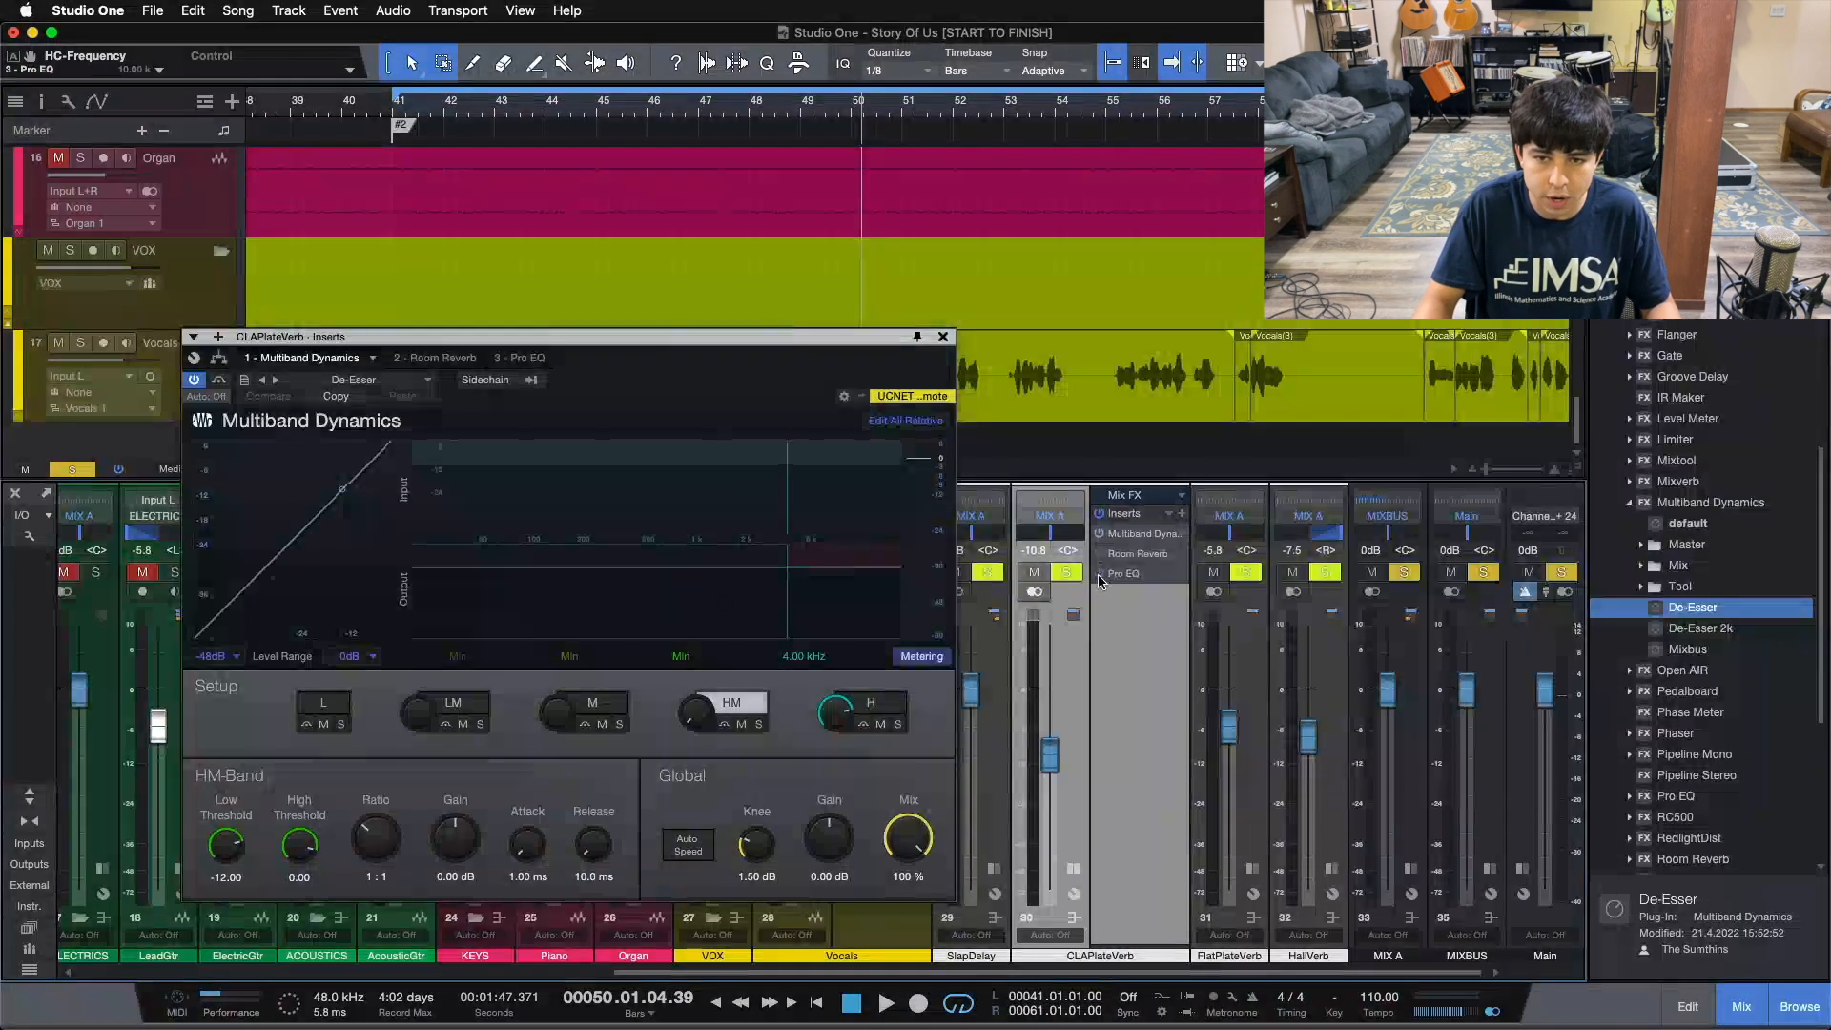
key("KP_1")
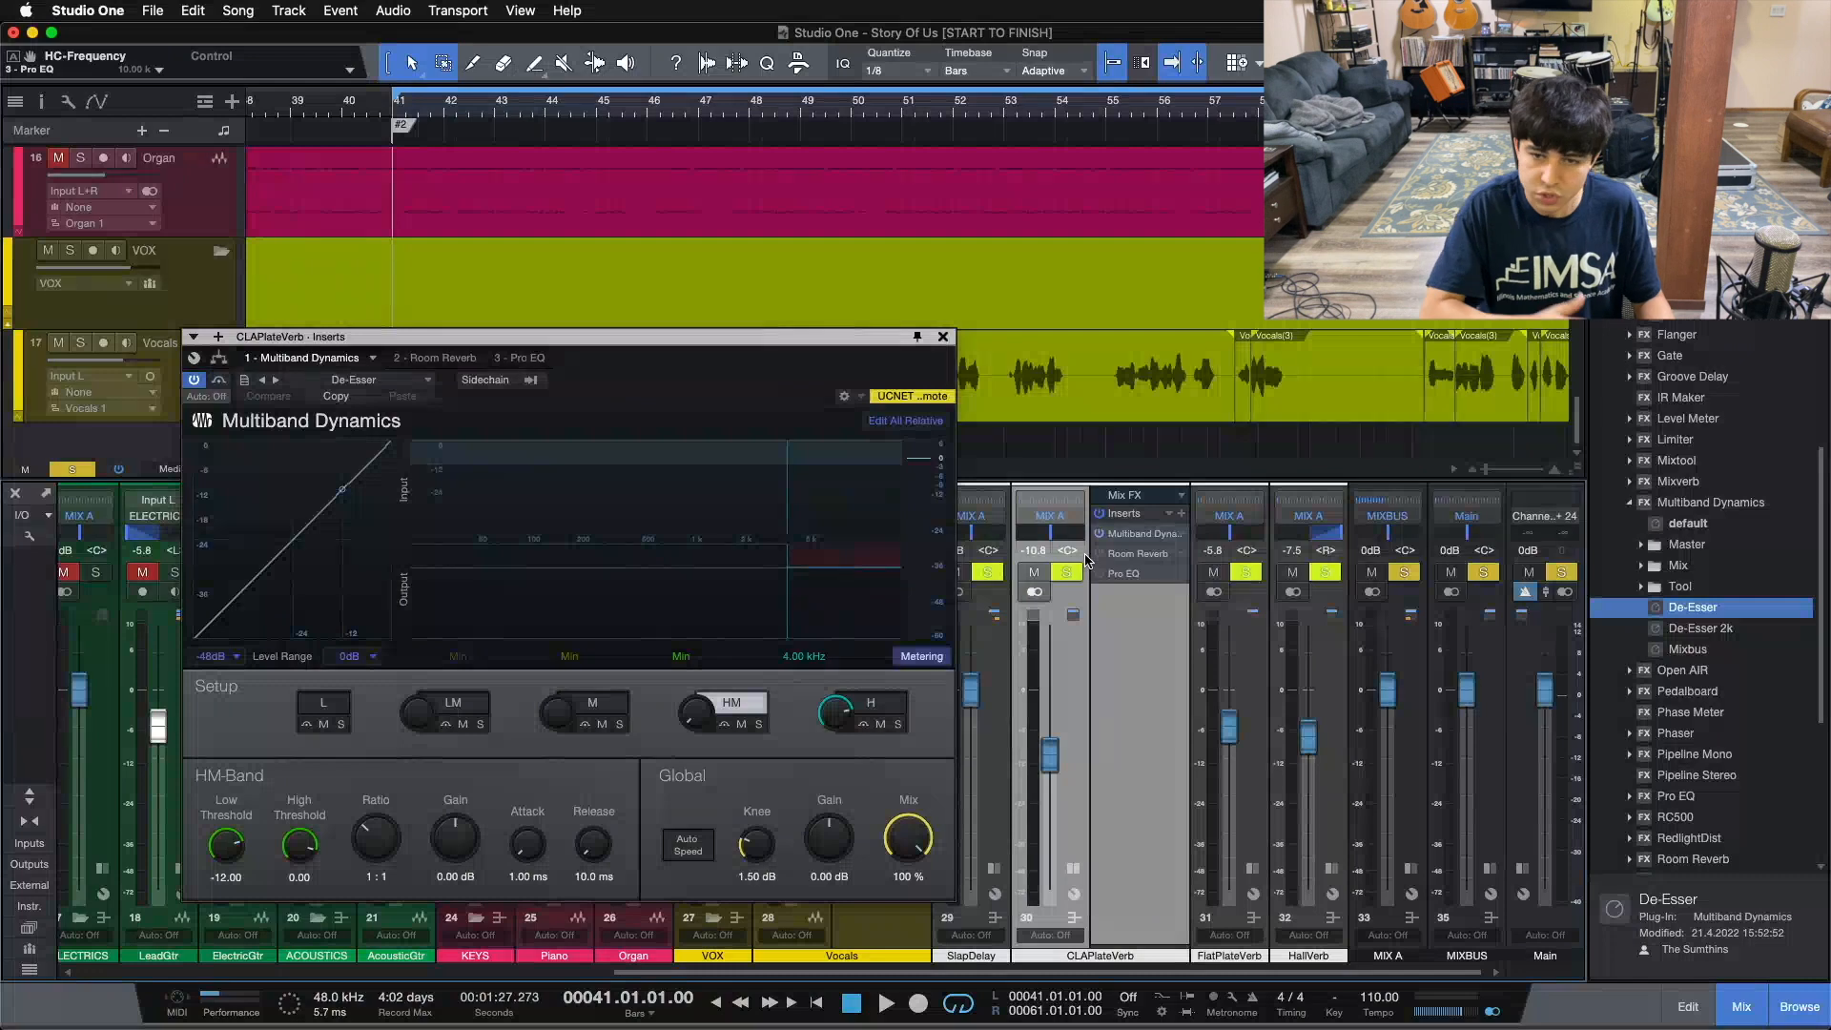
- Play from bar 41 and set the De-Esser's H band low threshold to -33.36
left_click_drag(749, 338, 467, 330)
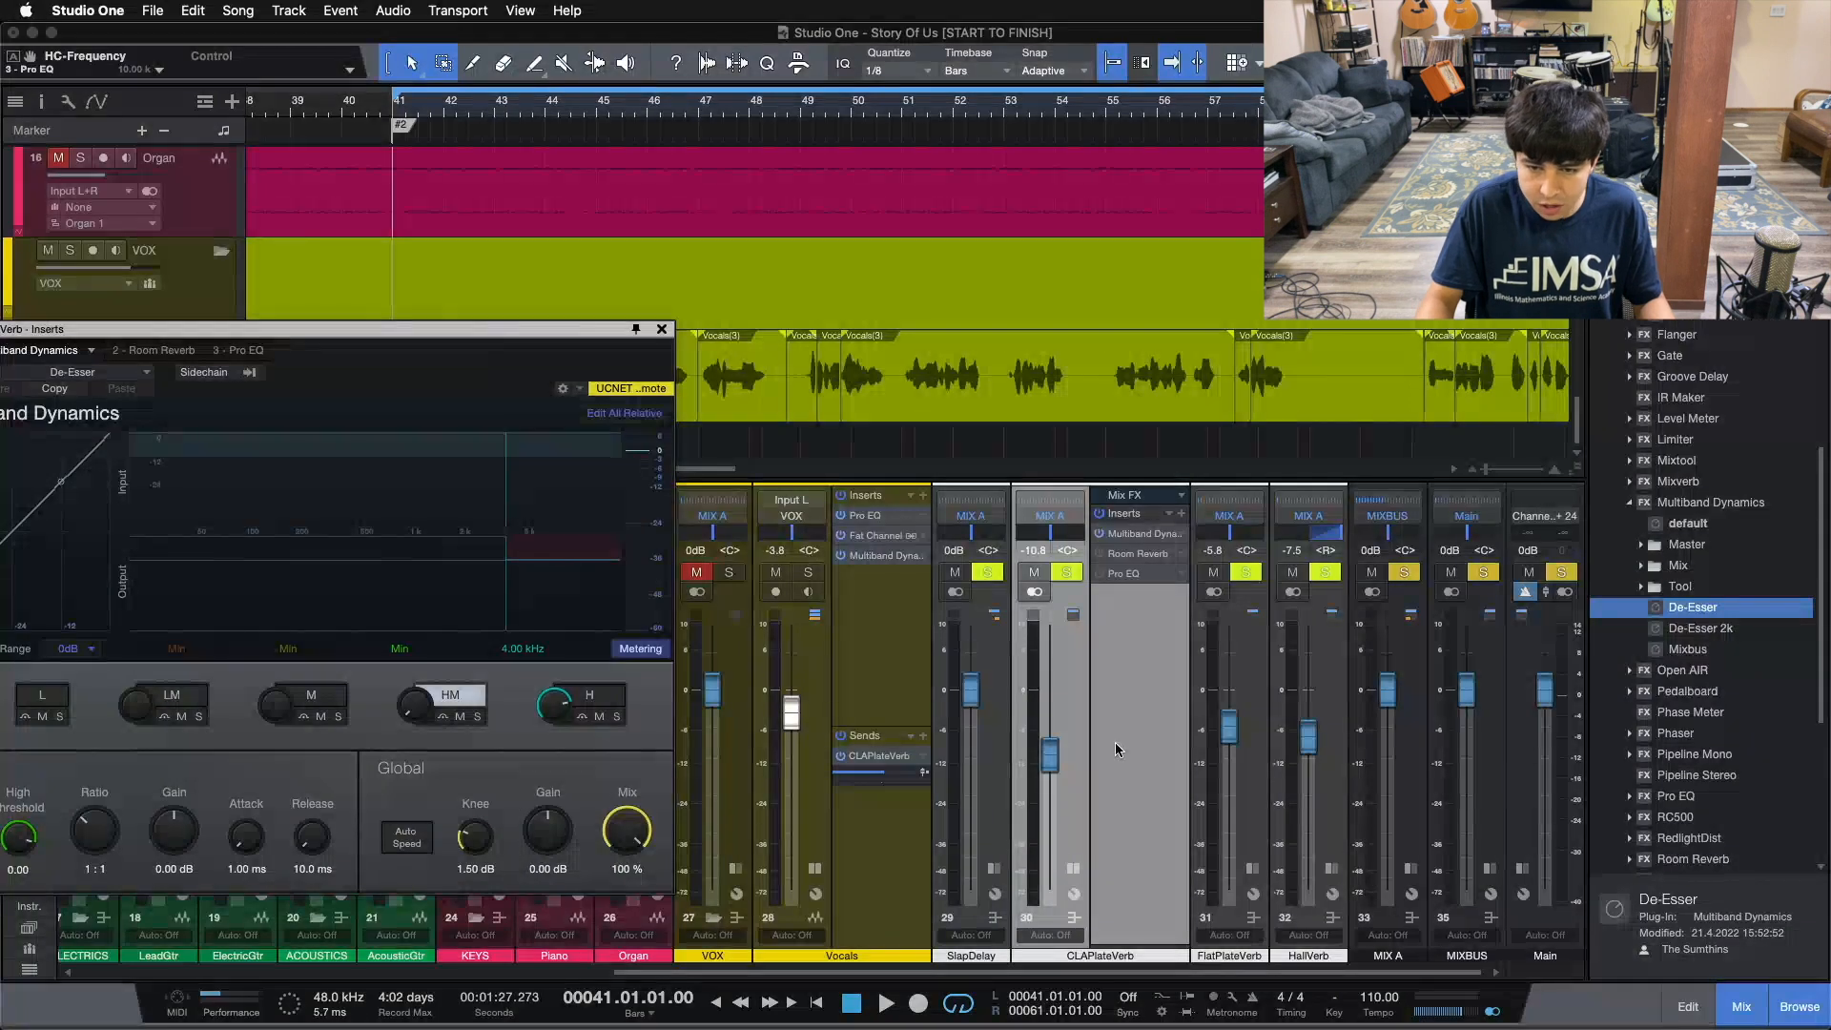
left_click_drag(341, 354, 681, 373)
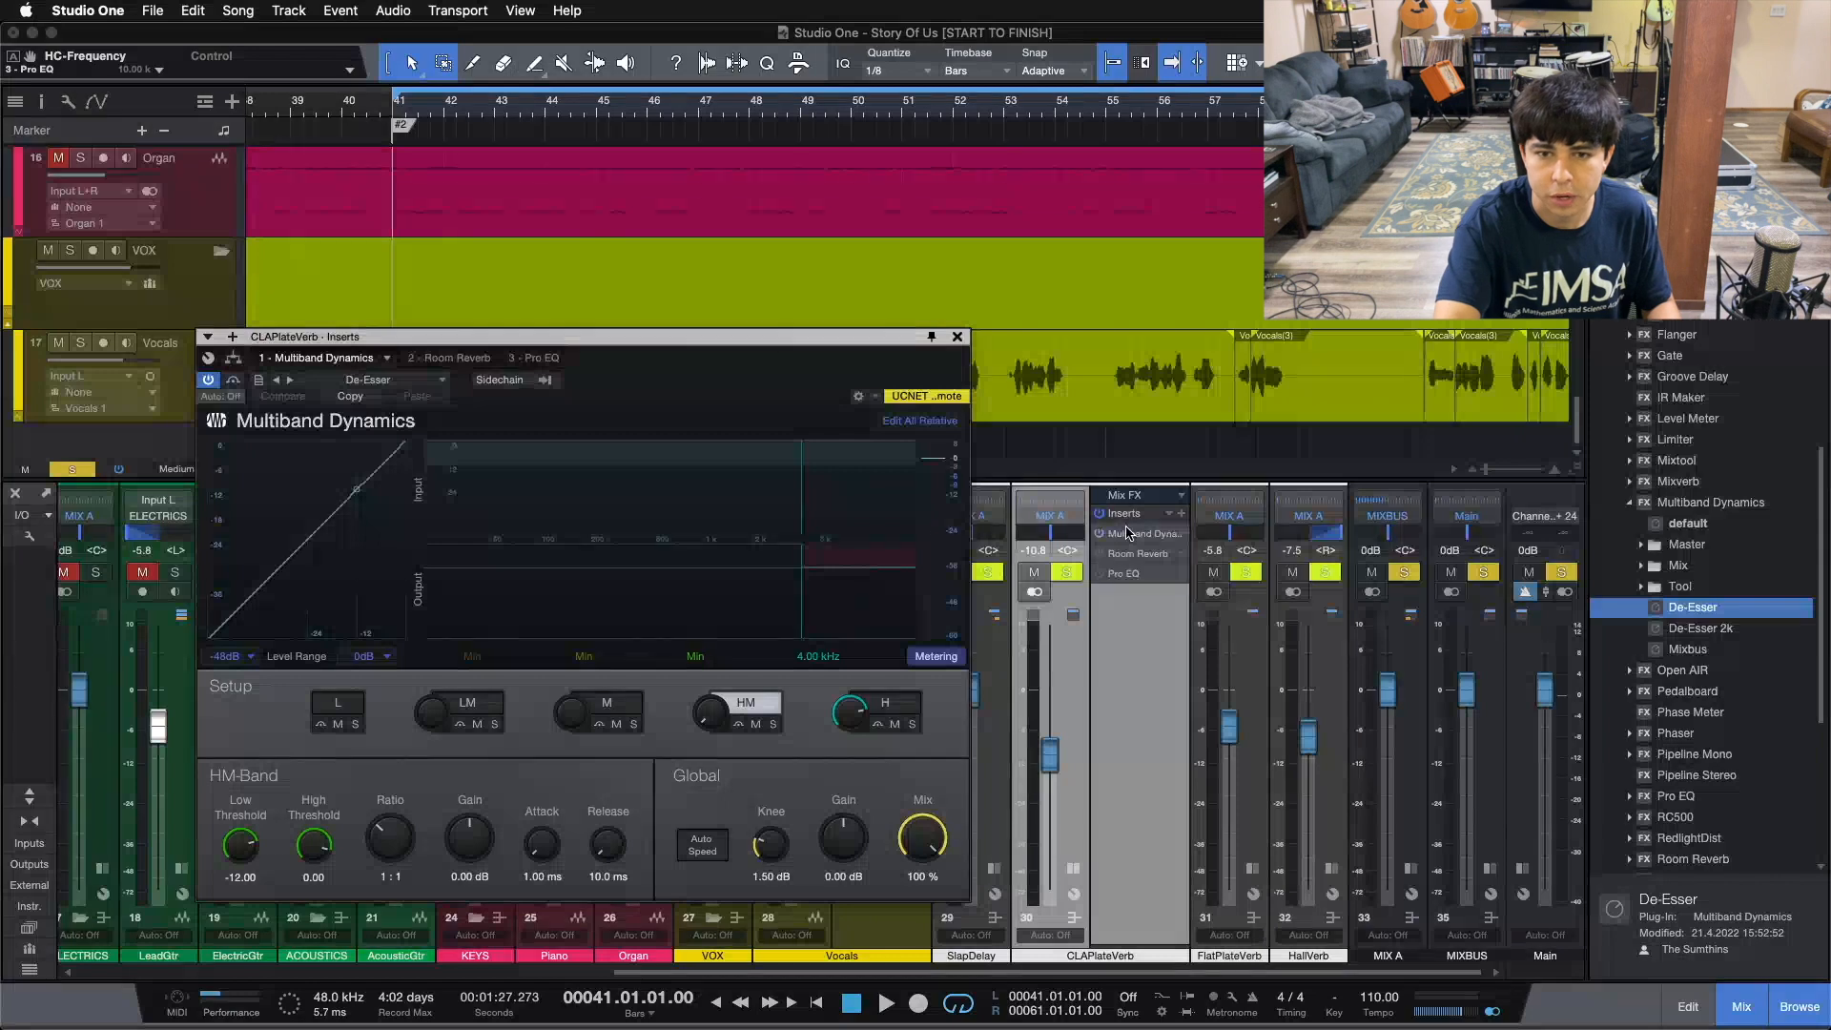
key("space")
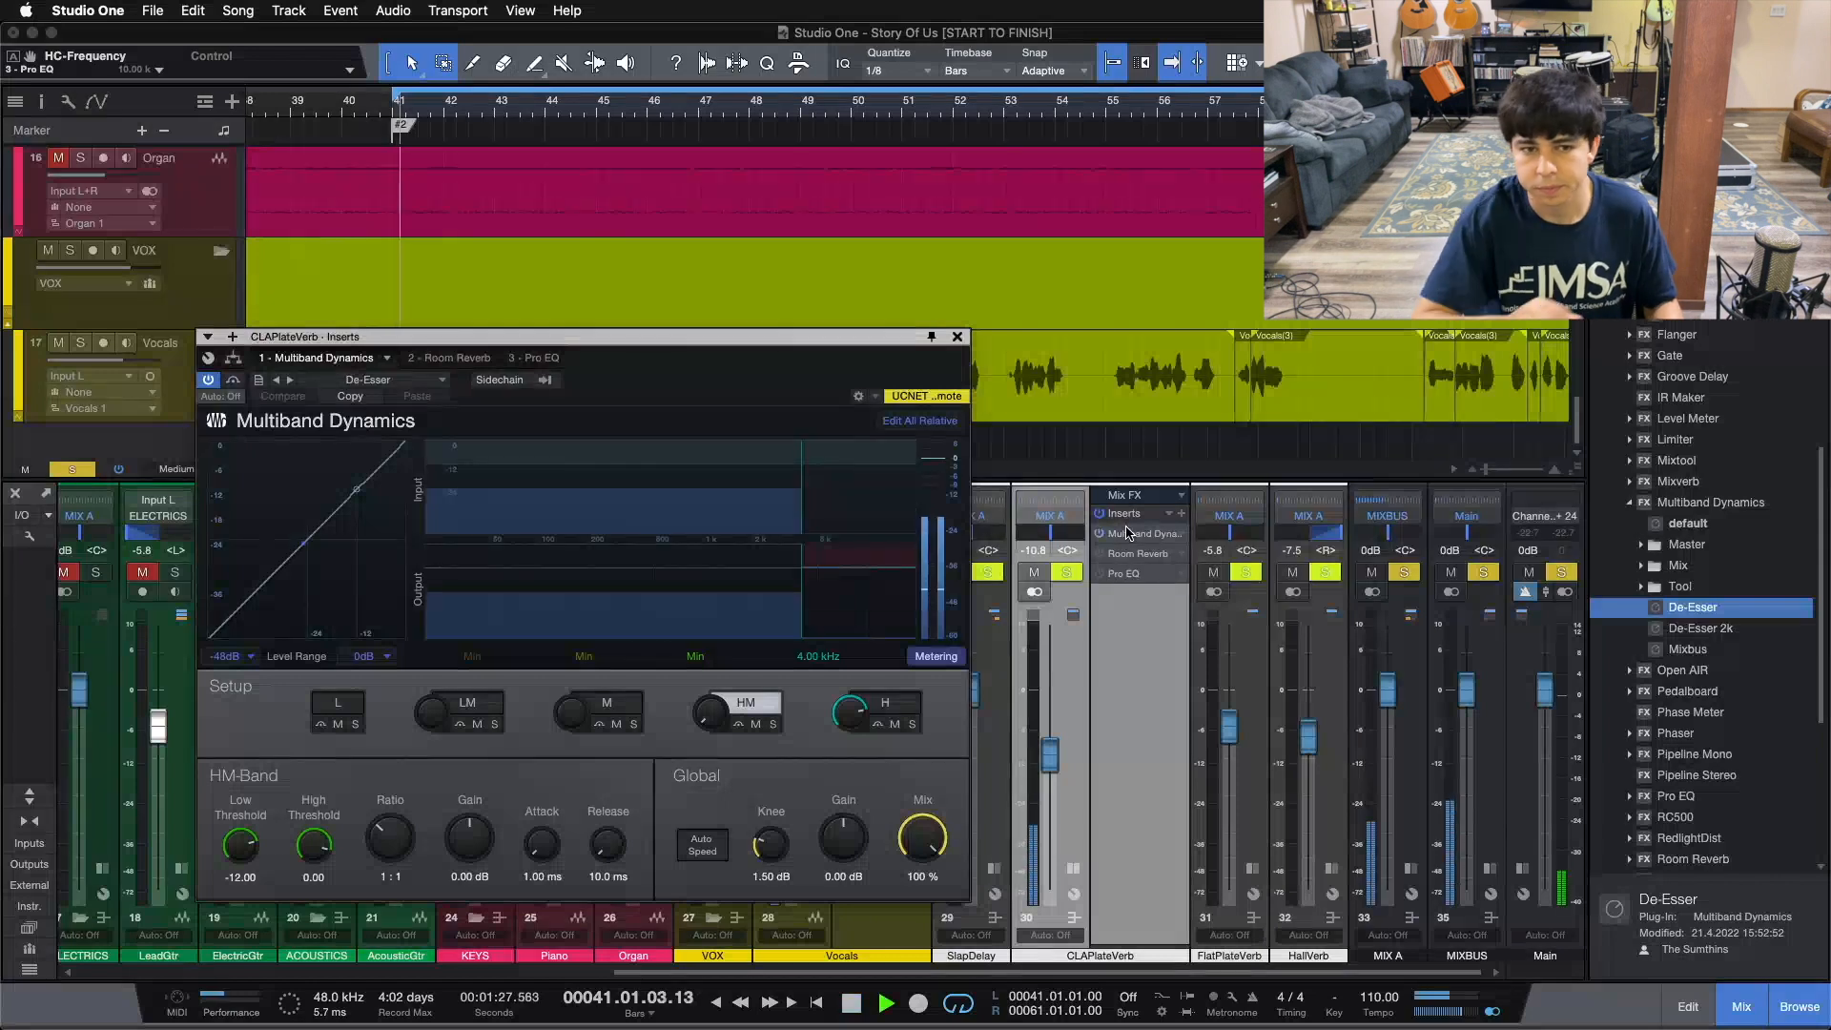
left_click(879, 708)
left_click_drag(237, 833, 241, 846)
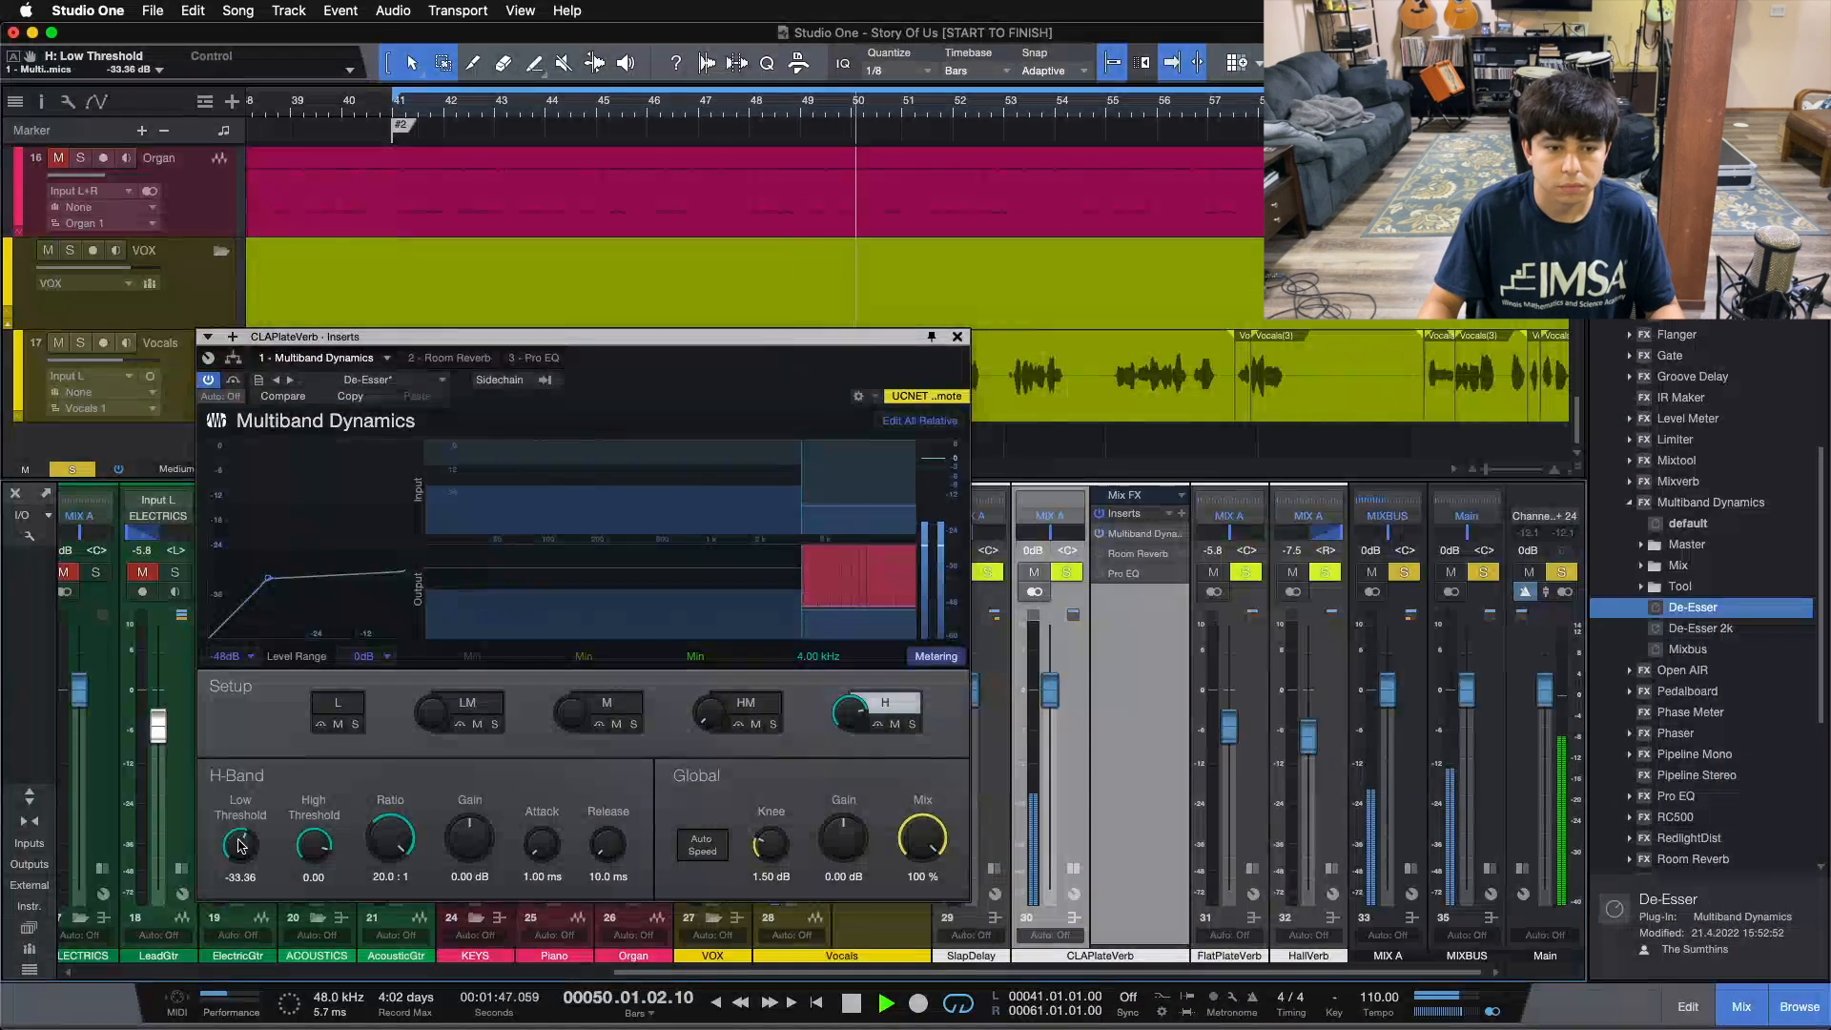
- Lower the De-Esser's H band low threshold to -35.52 while replaying the section from bar 41, and stop playback
left_click_drag(240, 845, 241, 846)
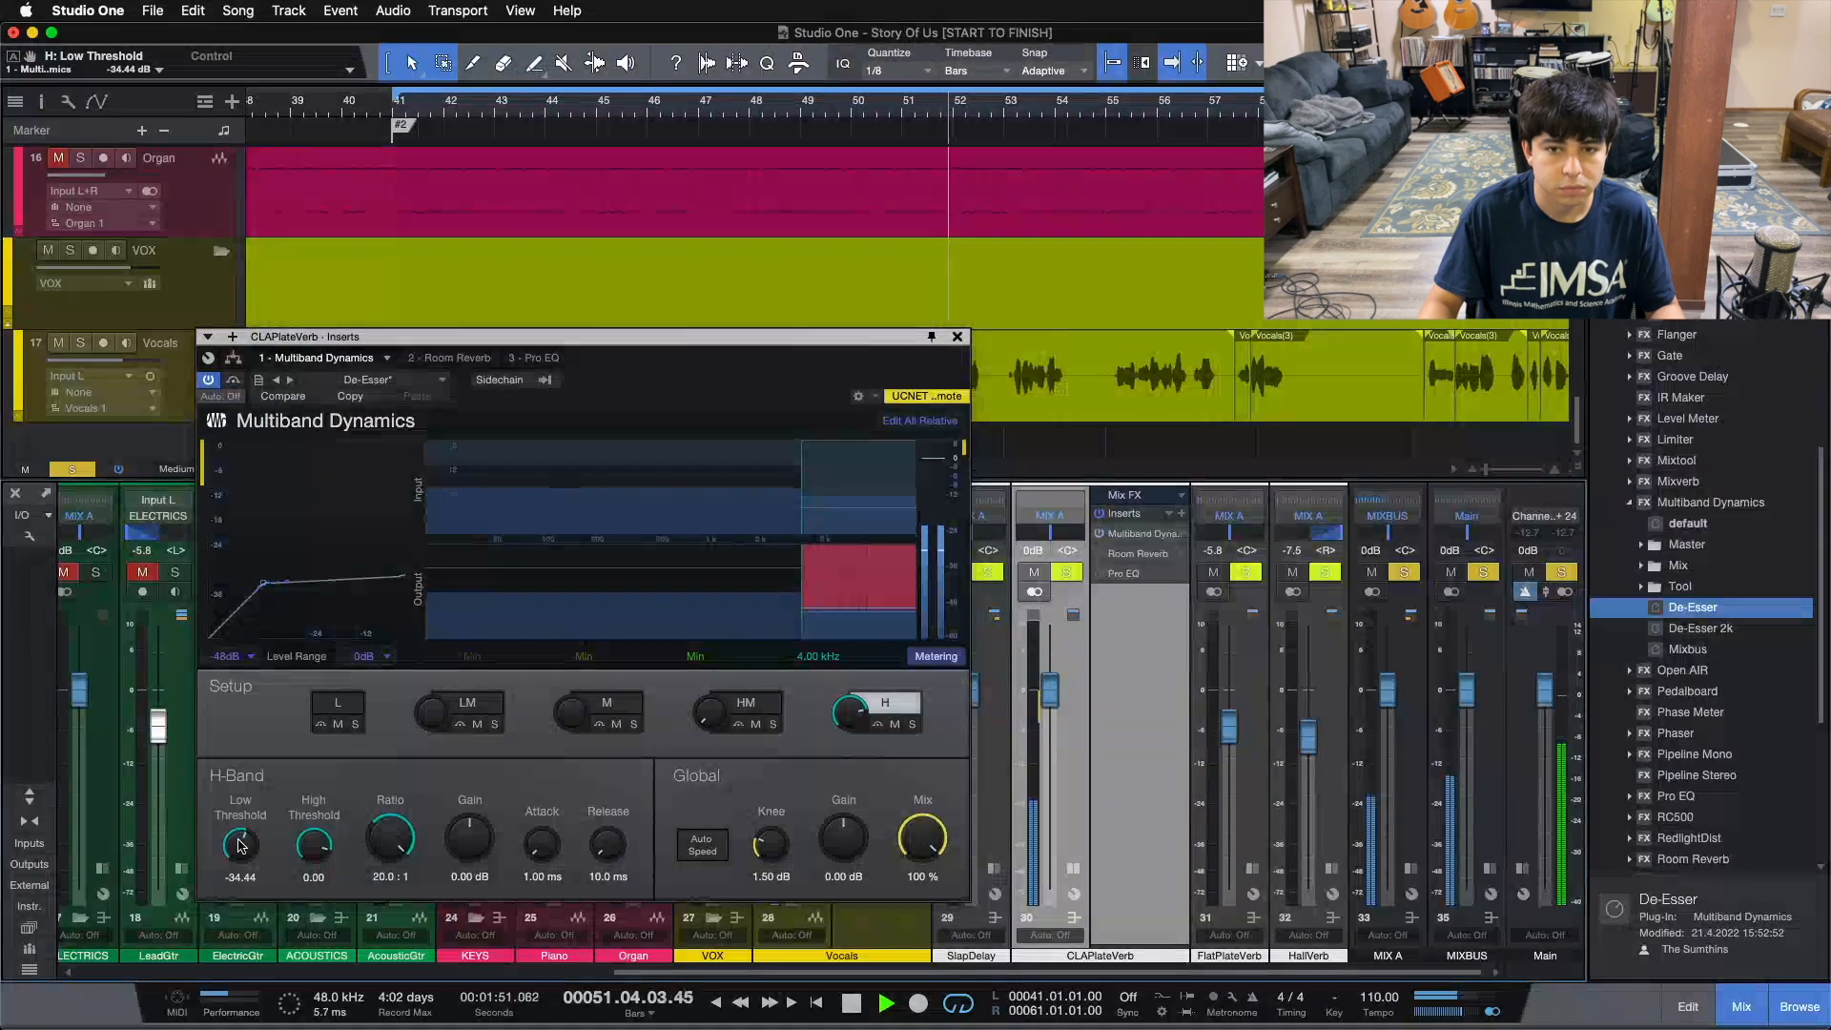
key("KP_1")
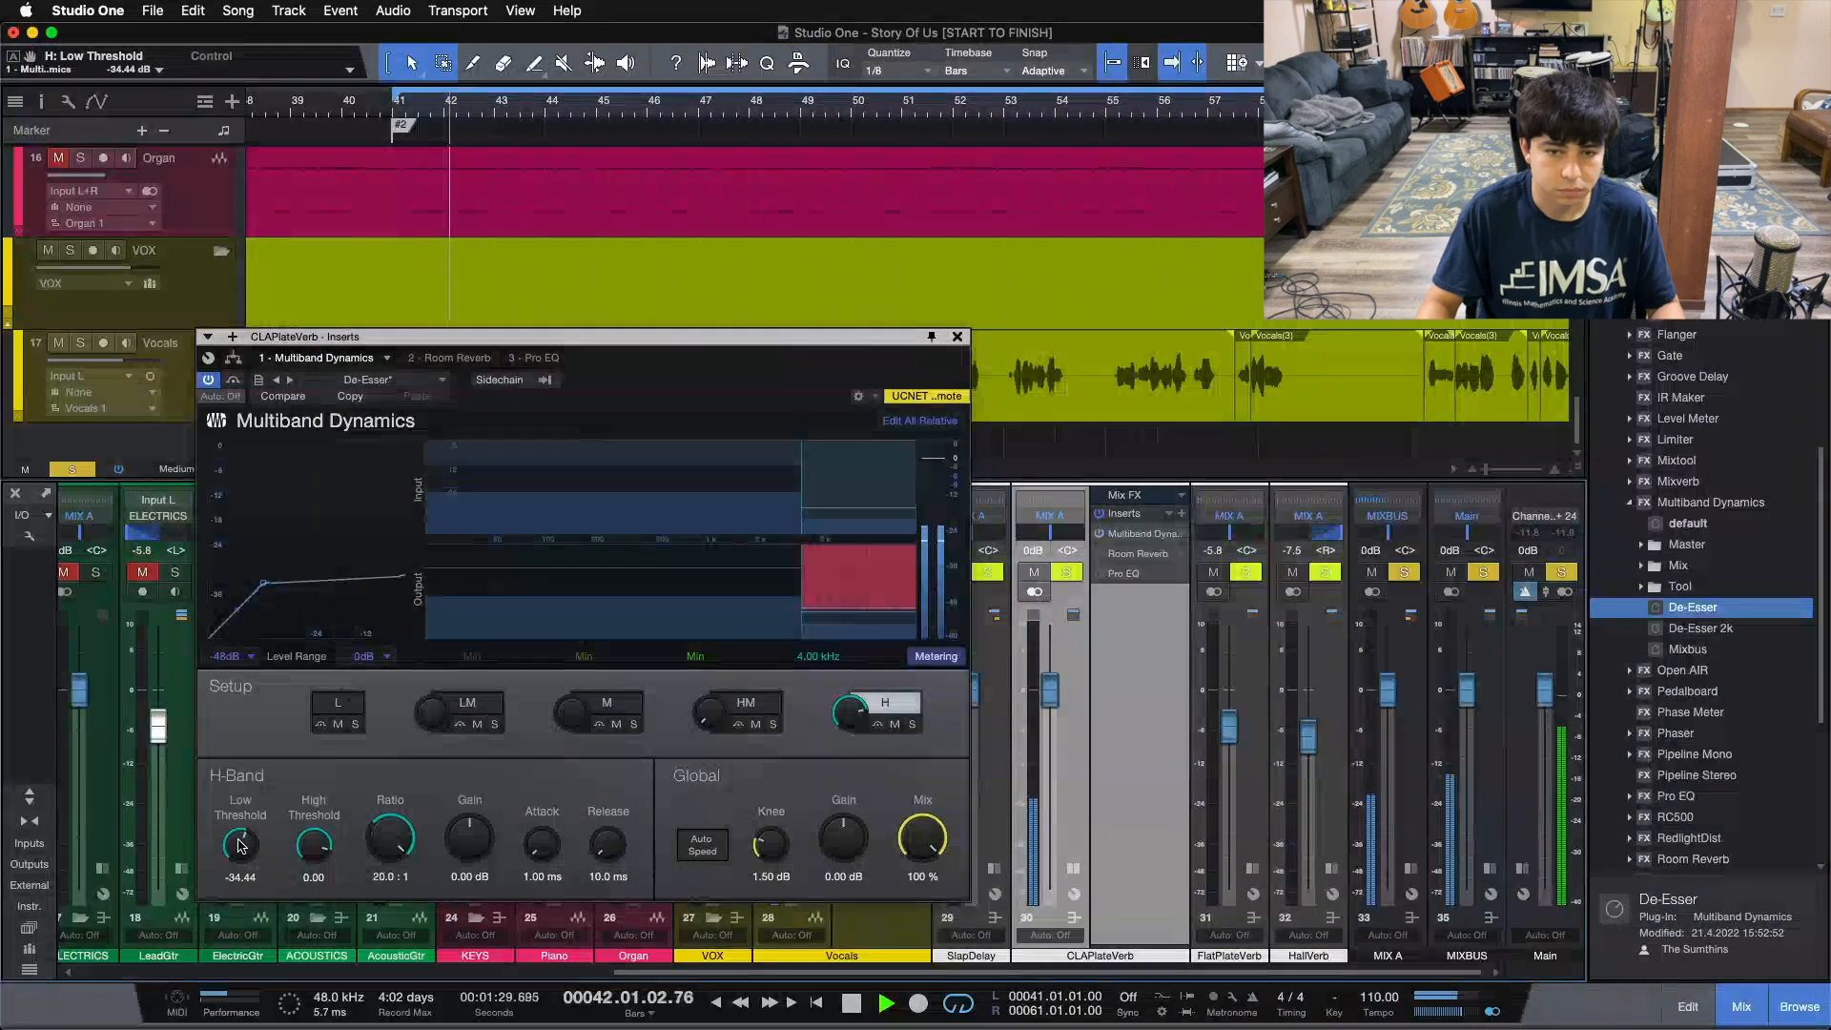
scroll(240, 846, "down", 2)
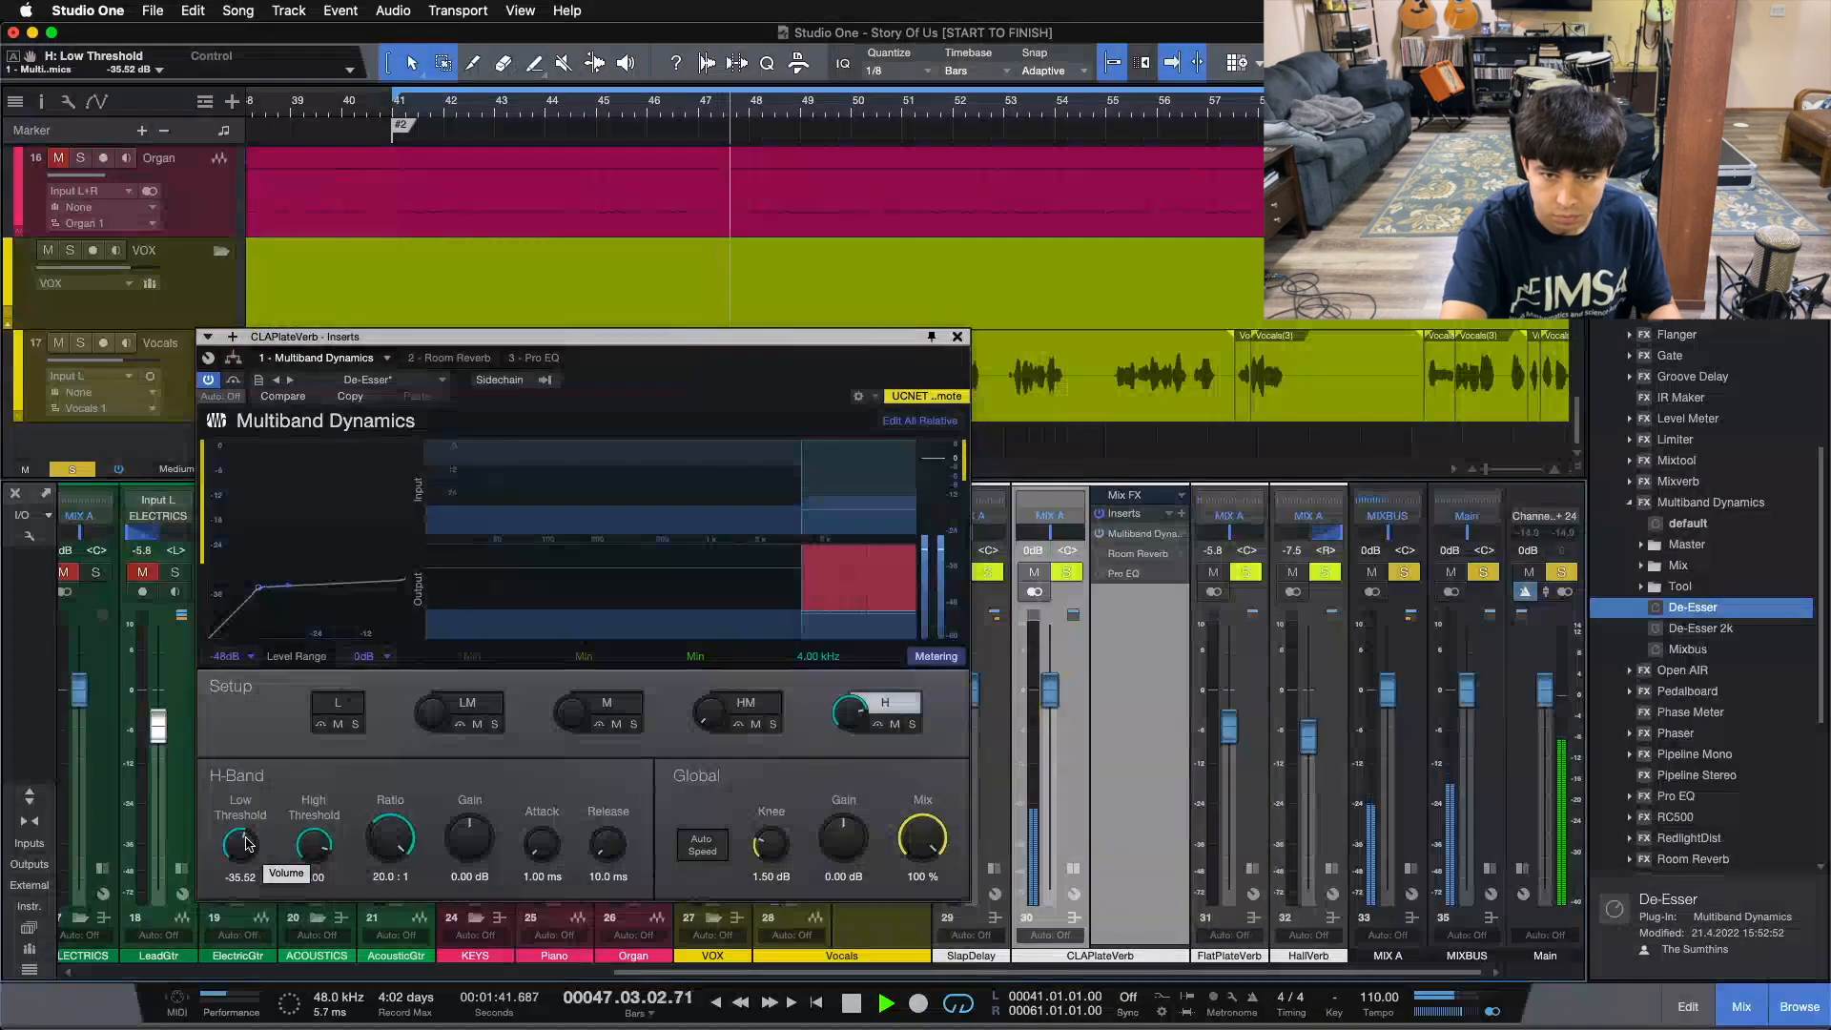
key("space")
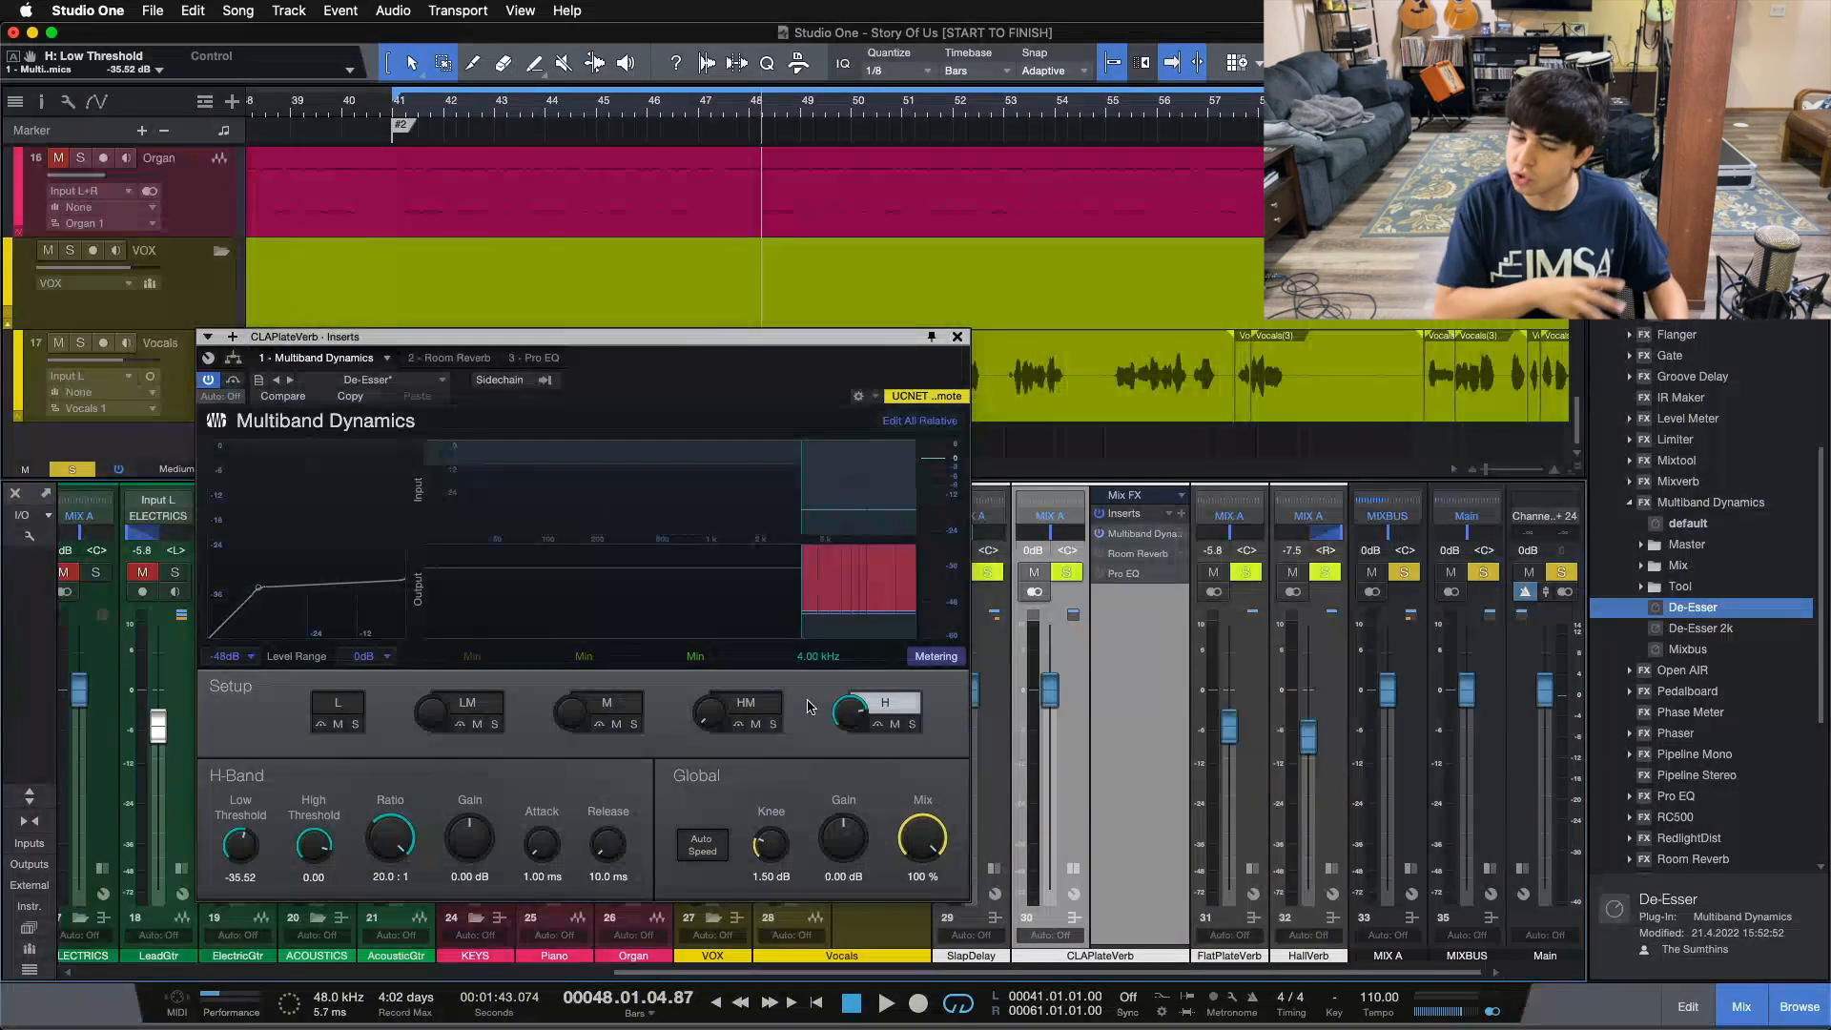
- Play from bar 41 and compare the vocal signal with the De-Esser bypassed and active
key("space")
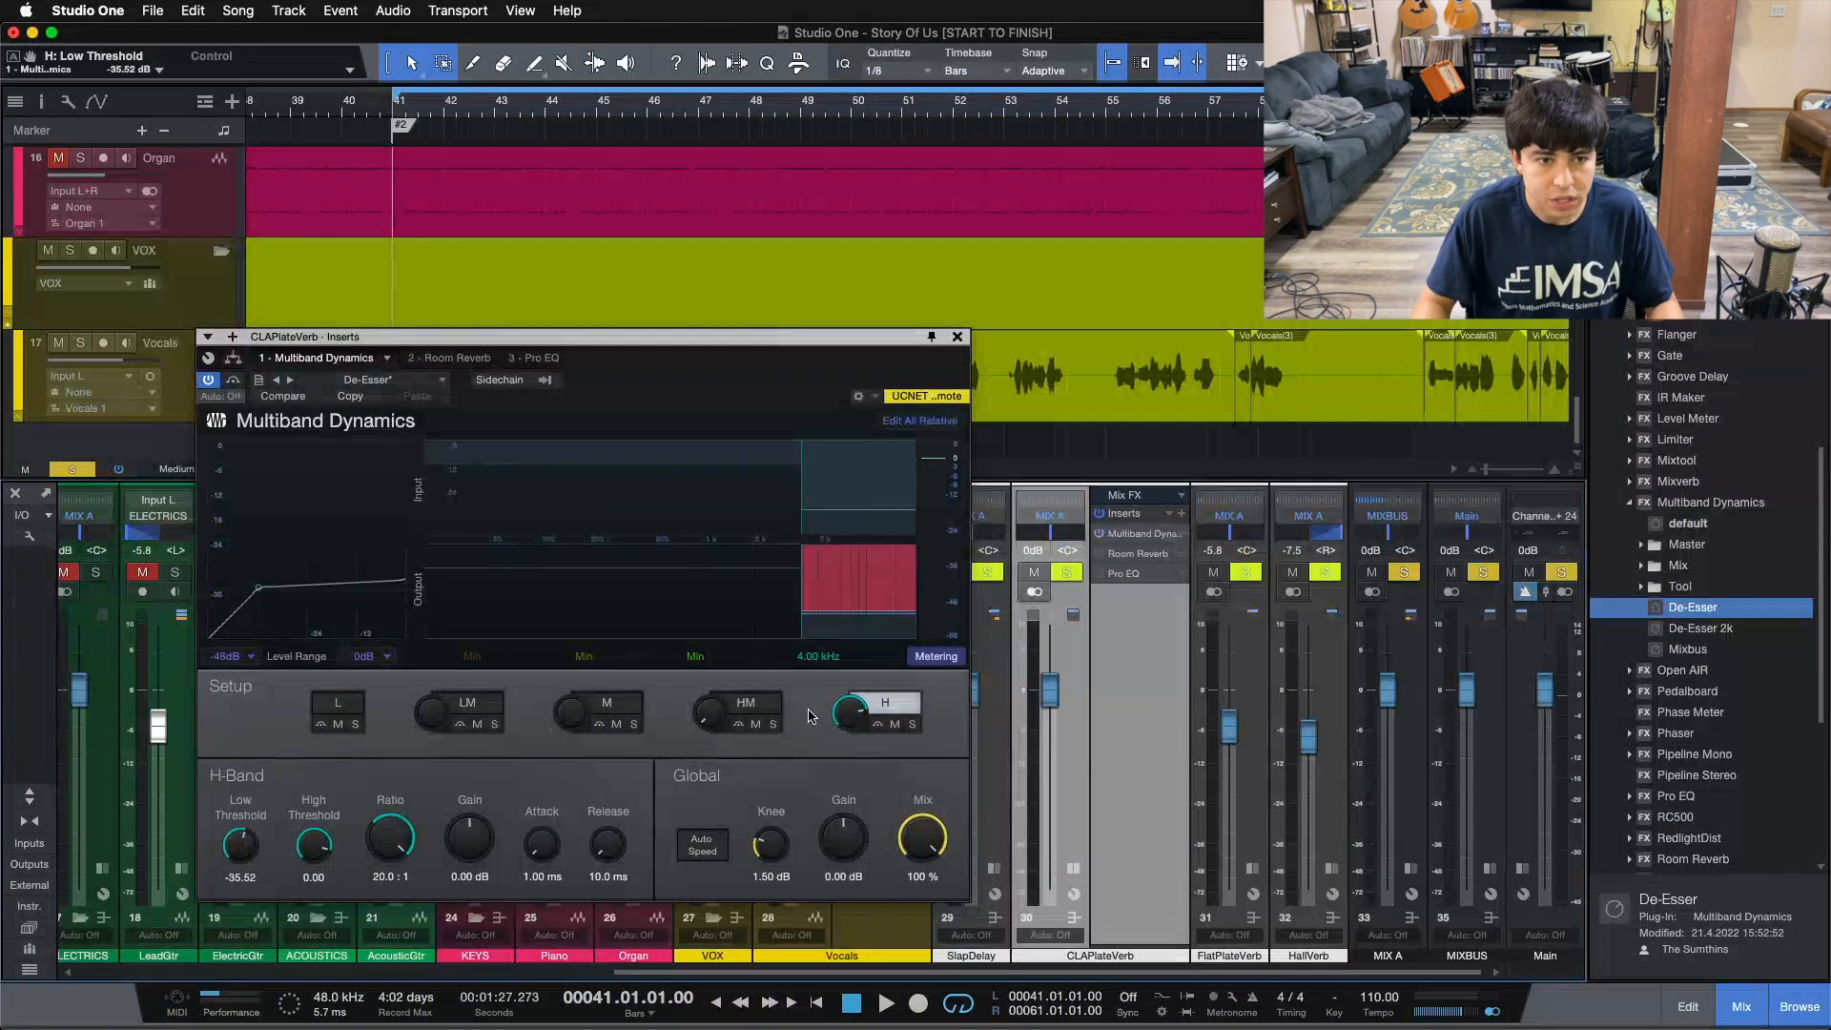
left_click(230, 389)
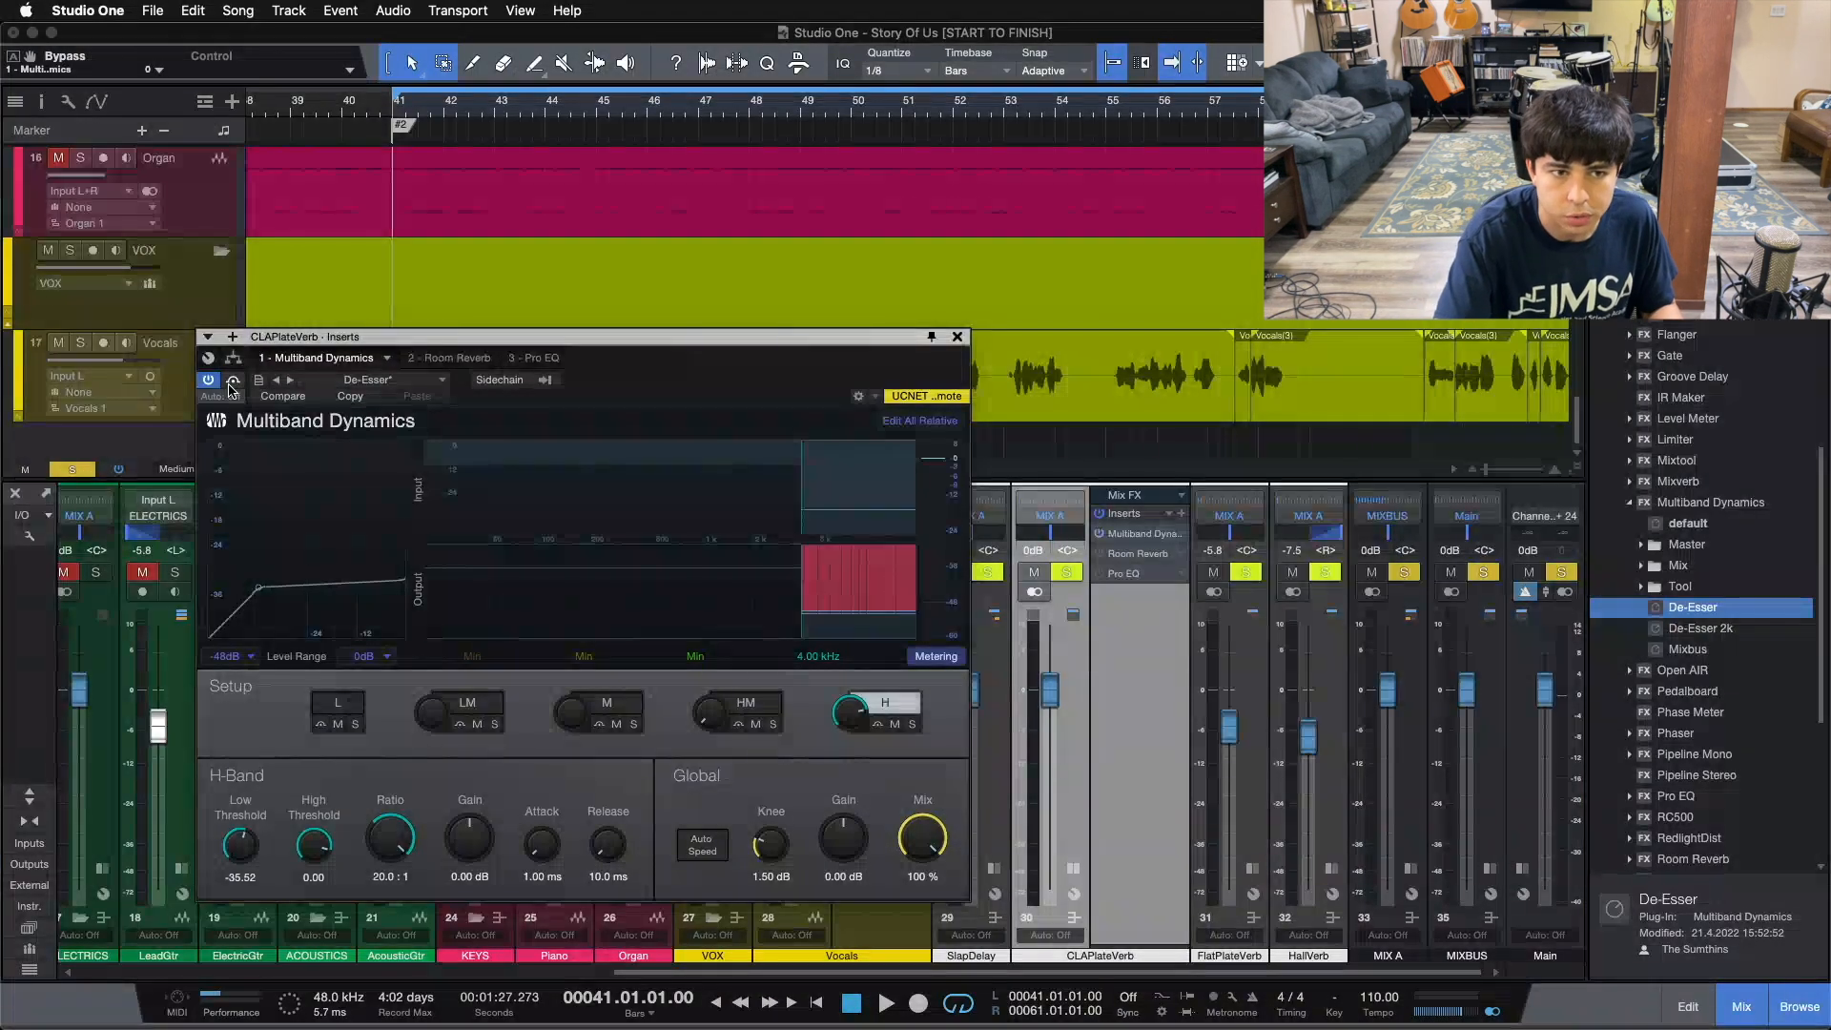
key("space")
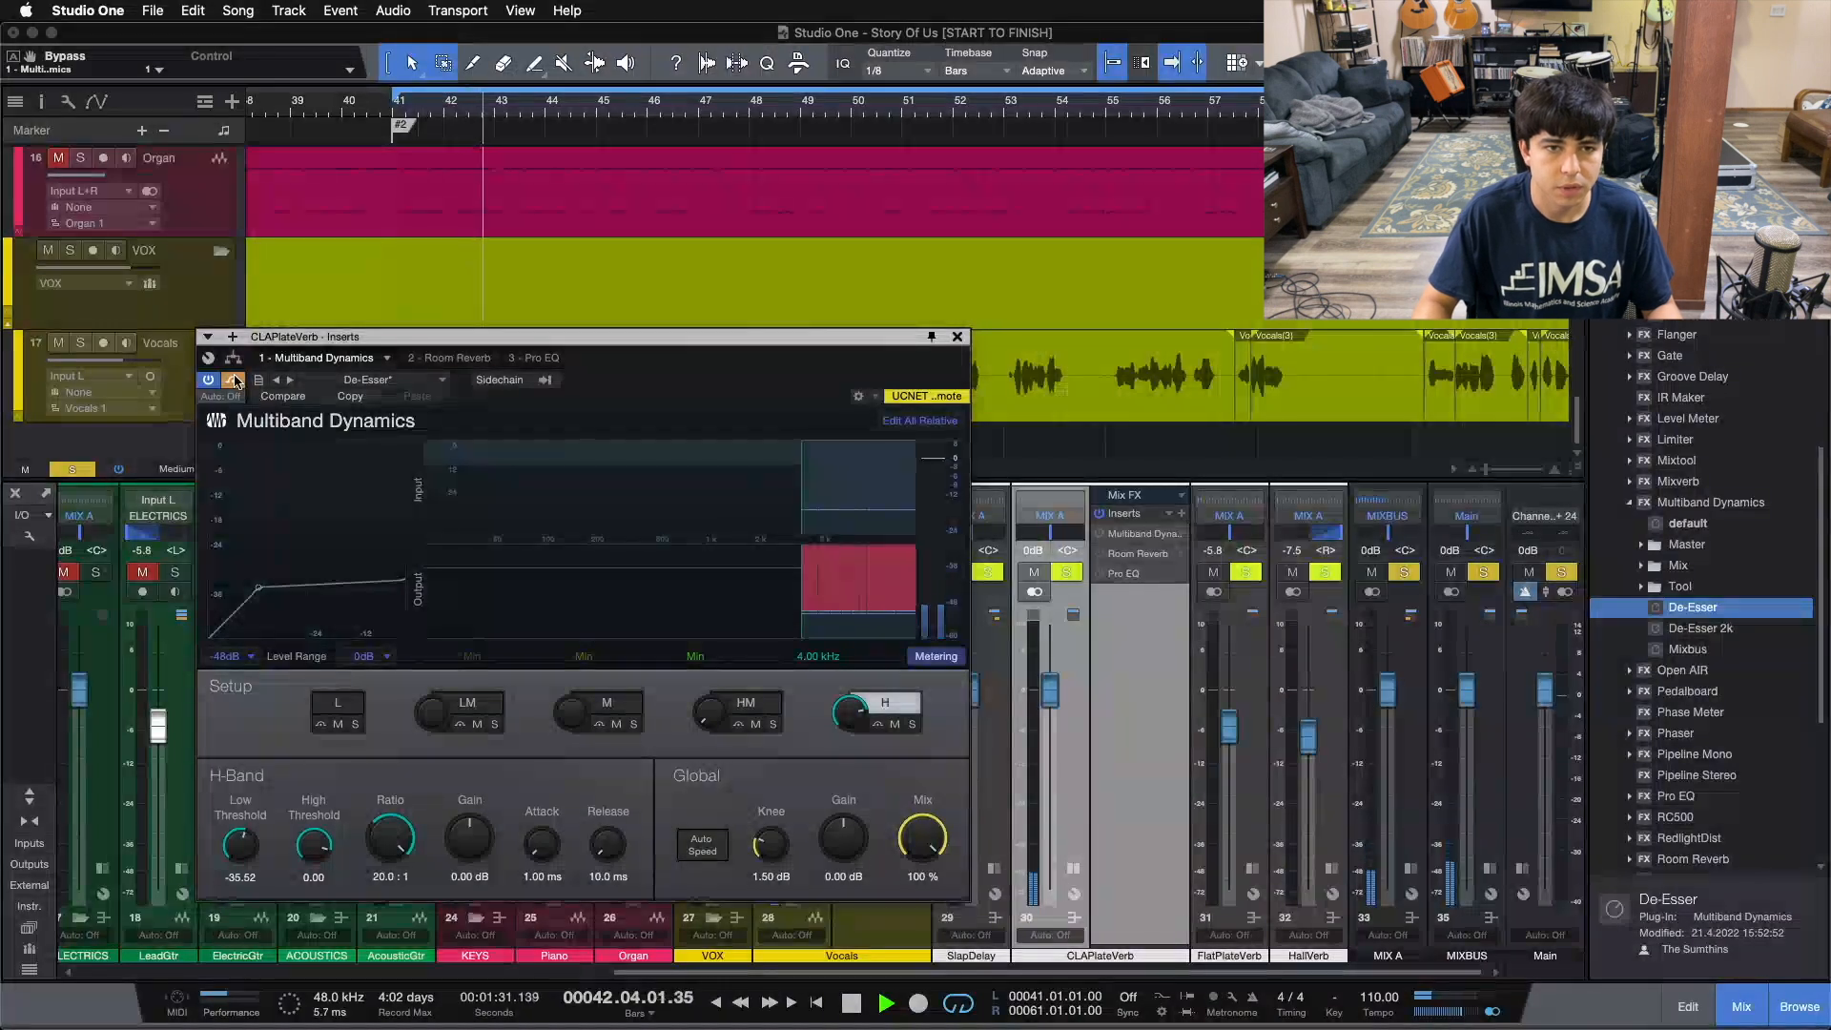
left_click(235, 381)
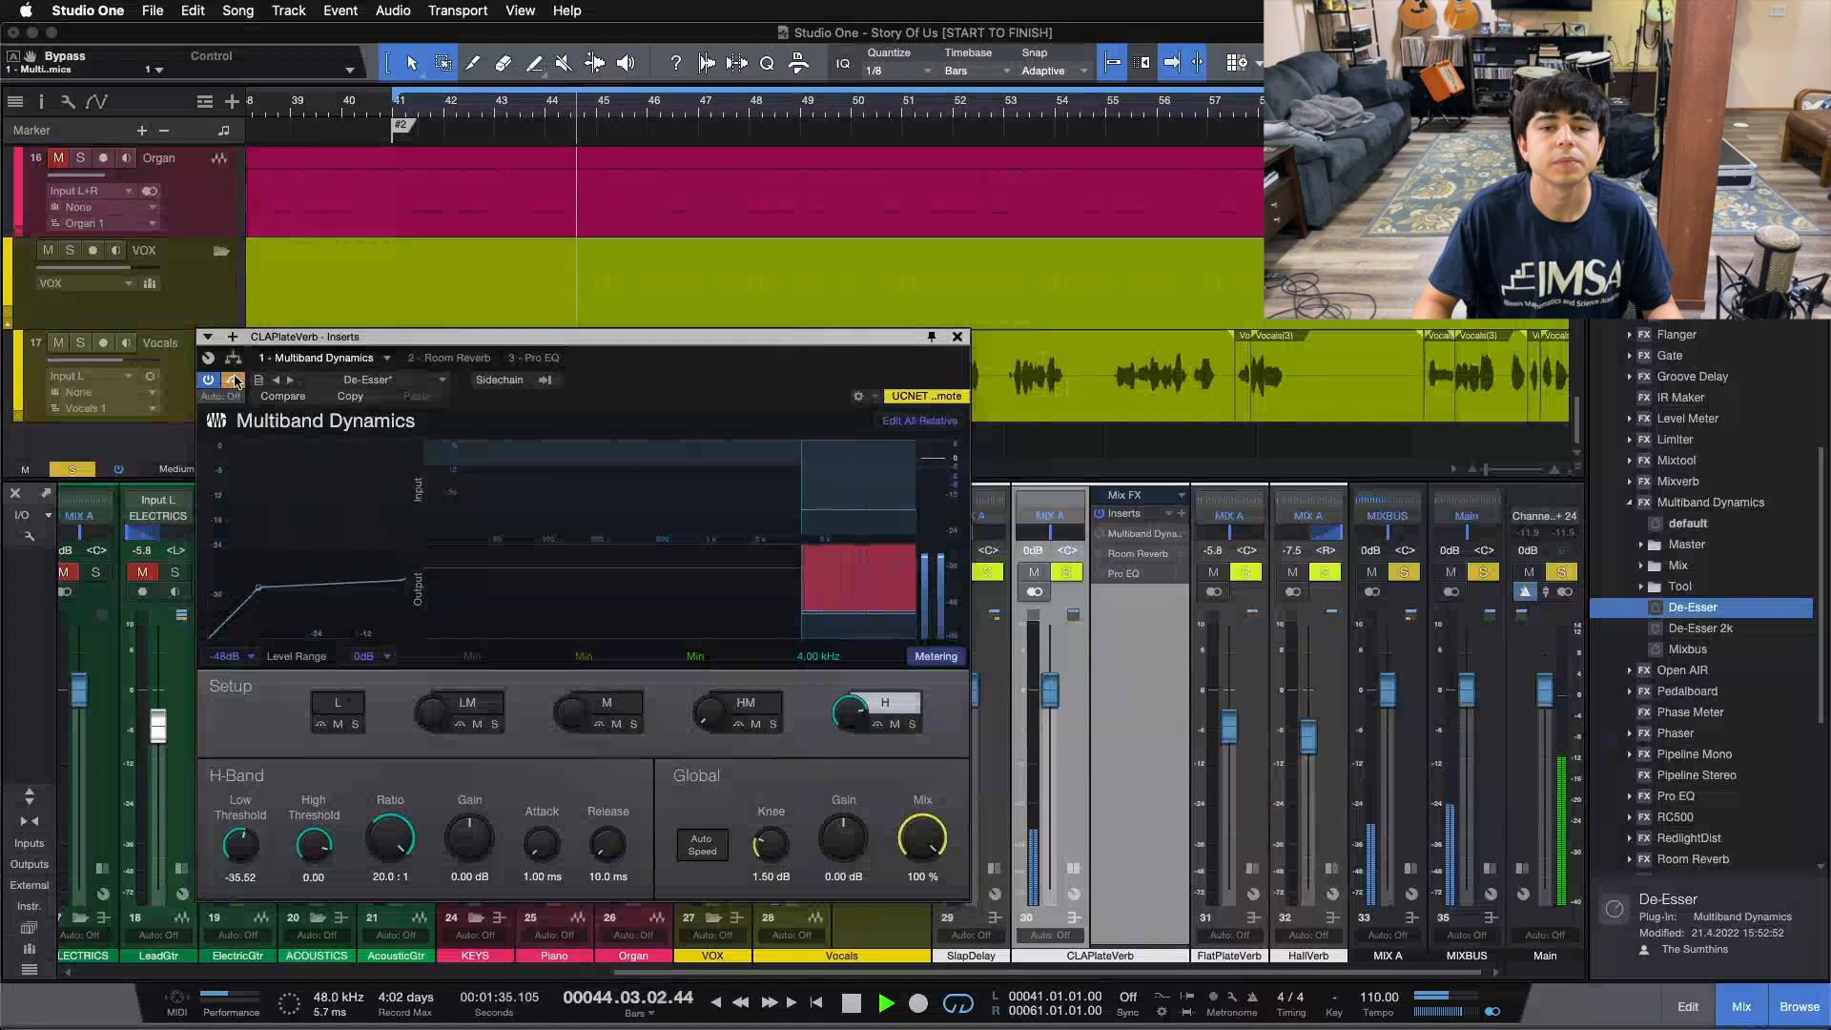
left_click(235, 381)
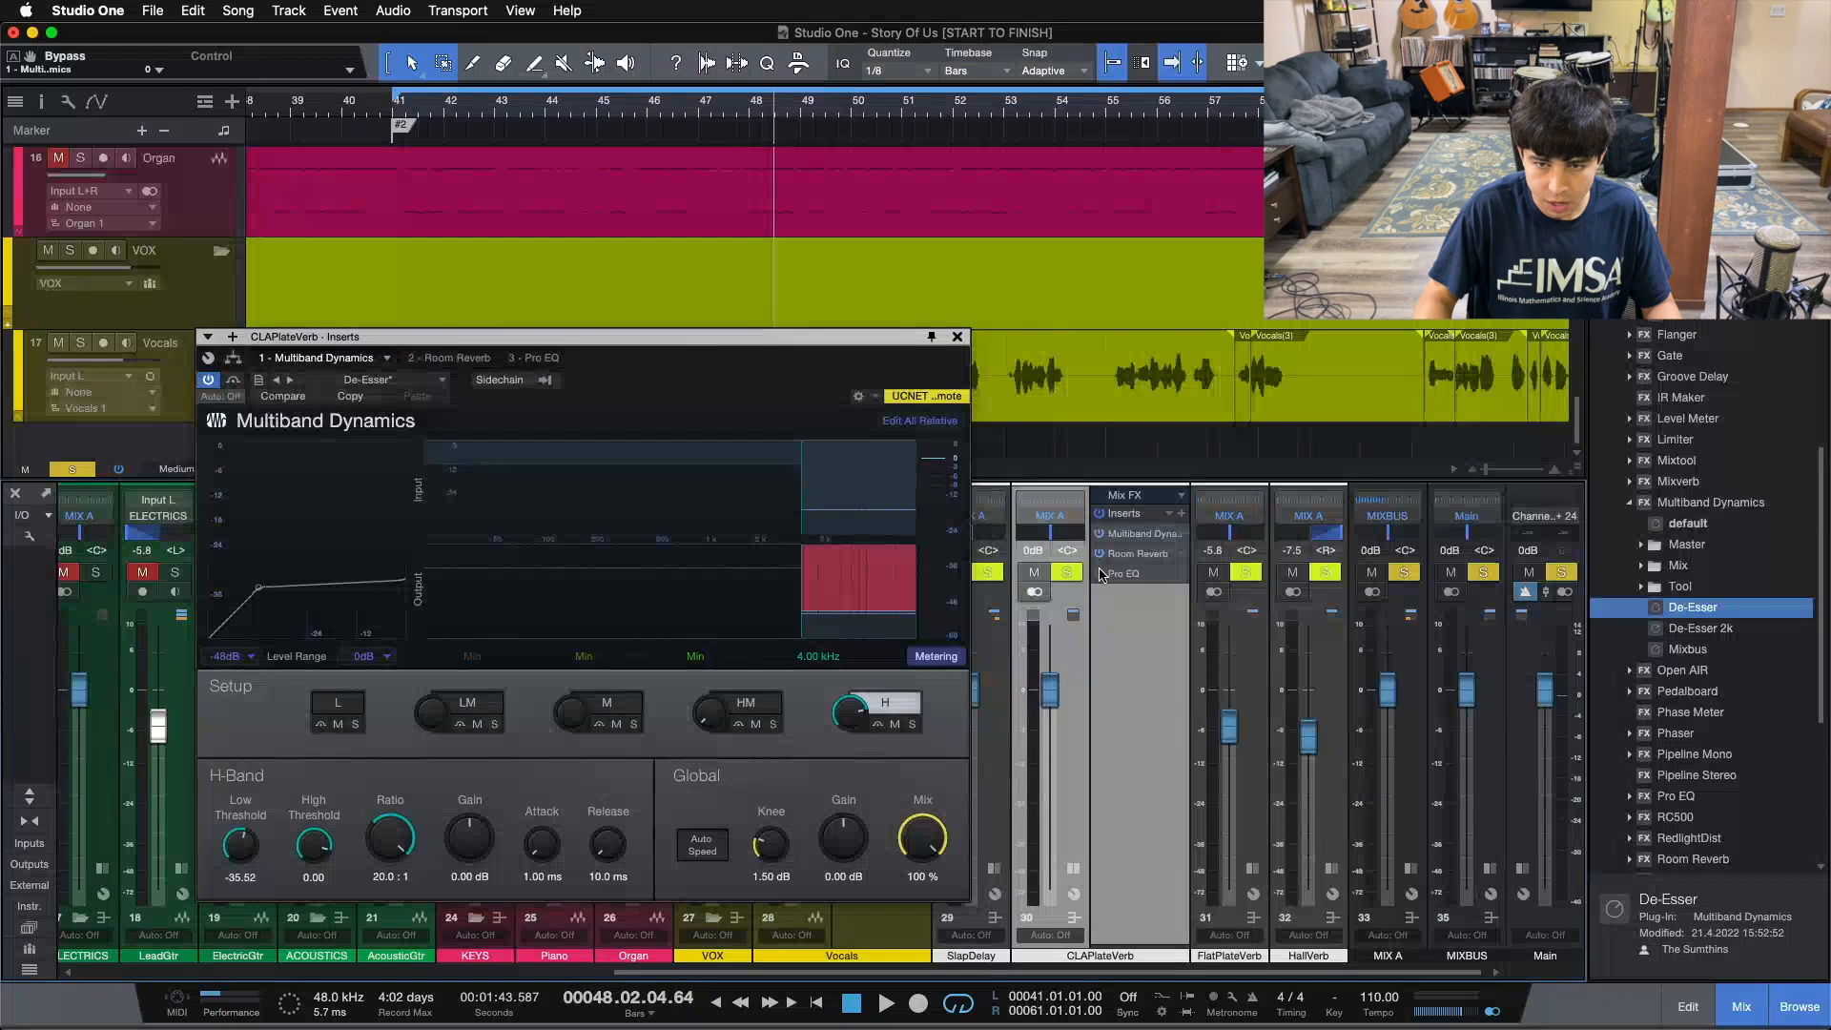
- With Room Reverb and Pro EQ active again, play from bar 41 and lower CLAPlateVerb's volume to -5.4 dB
key("KP_1")
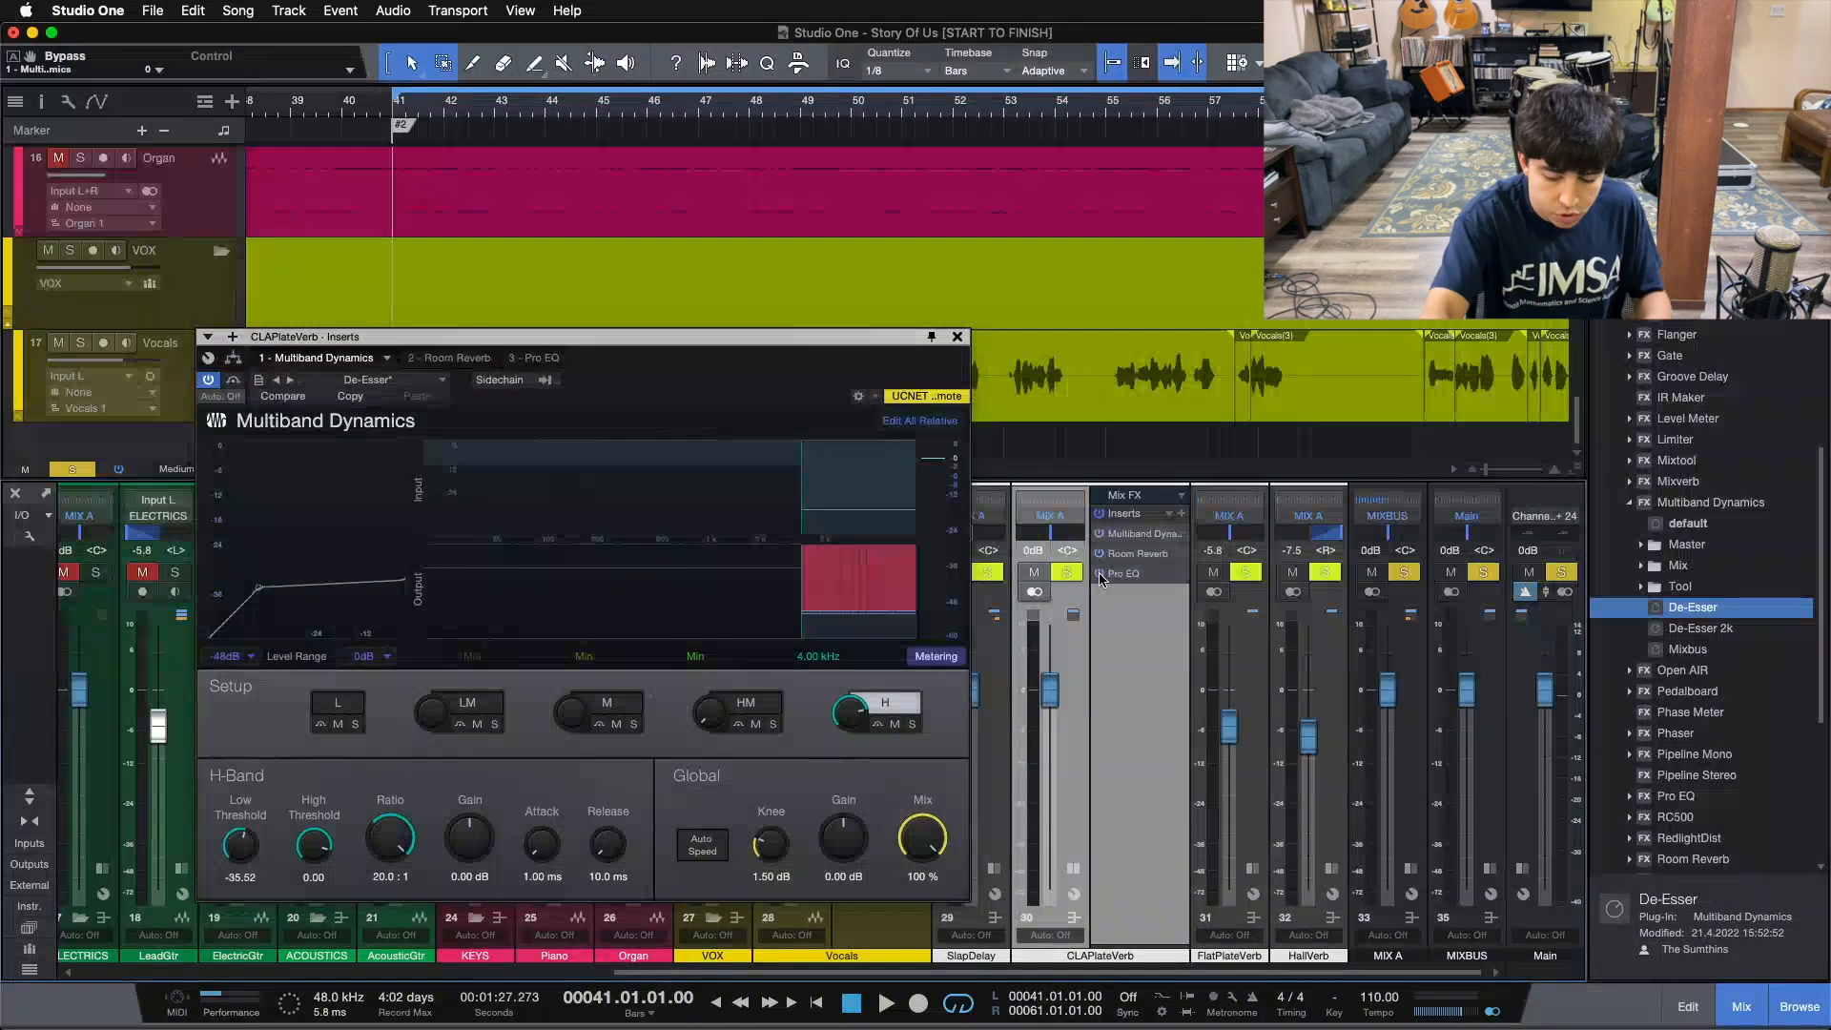
key("space")
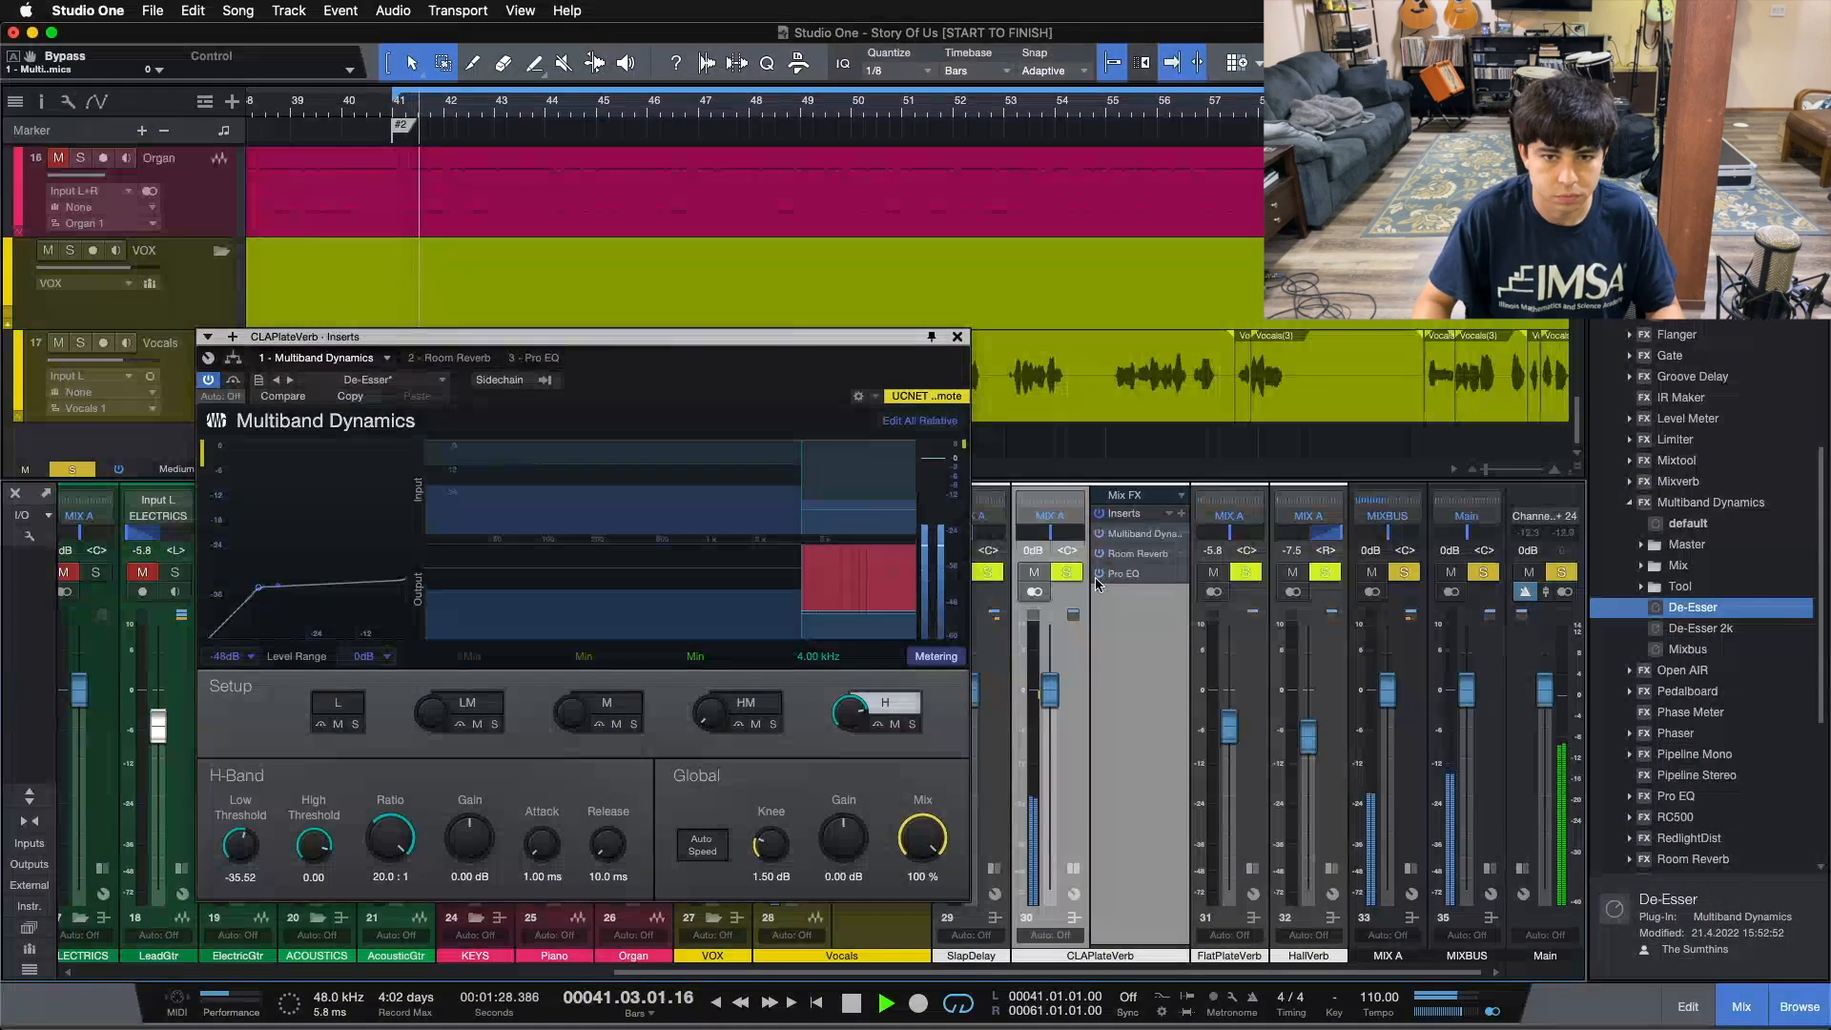
left_click_drag(1050, 689, 1055, 704)
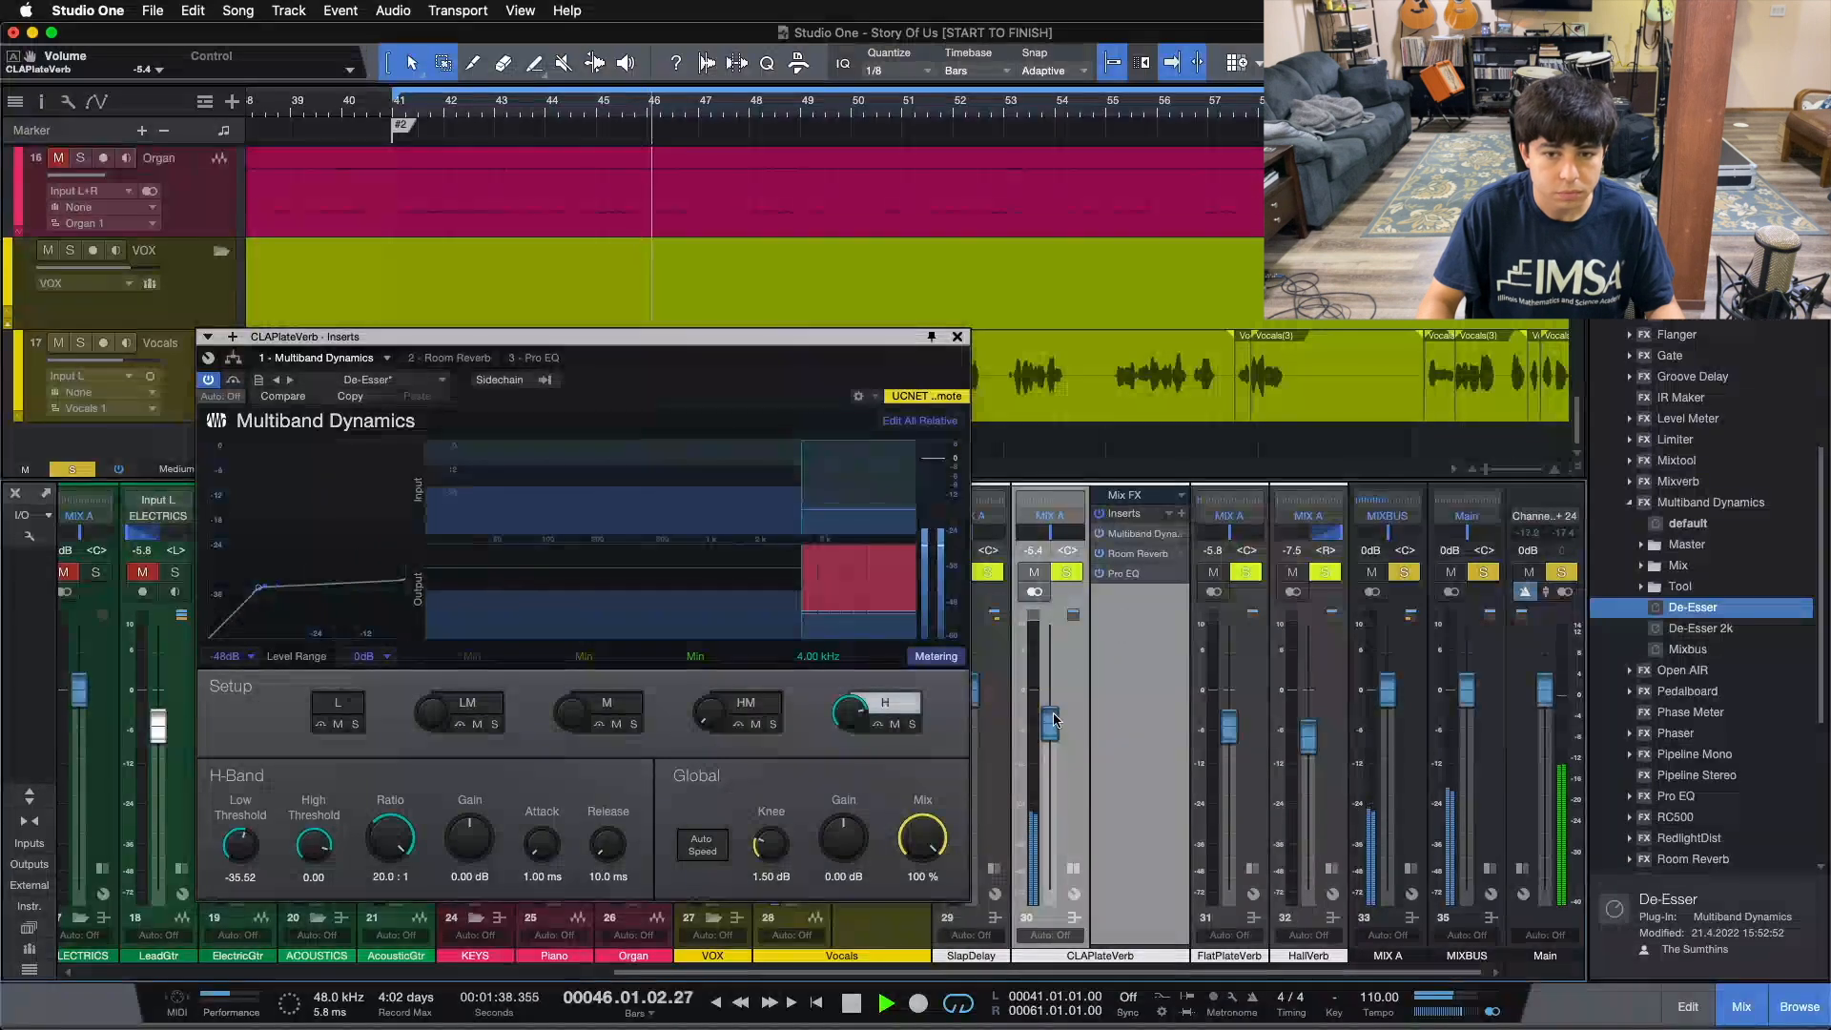
left_click_drag(791, 378, 753, 352)
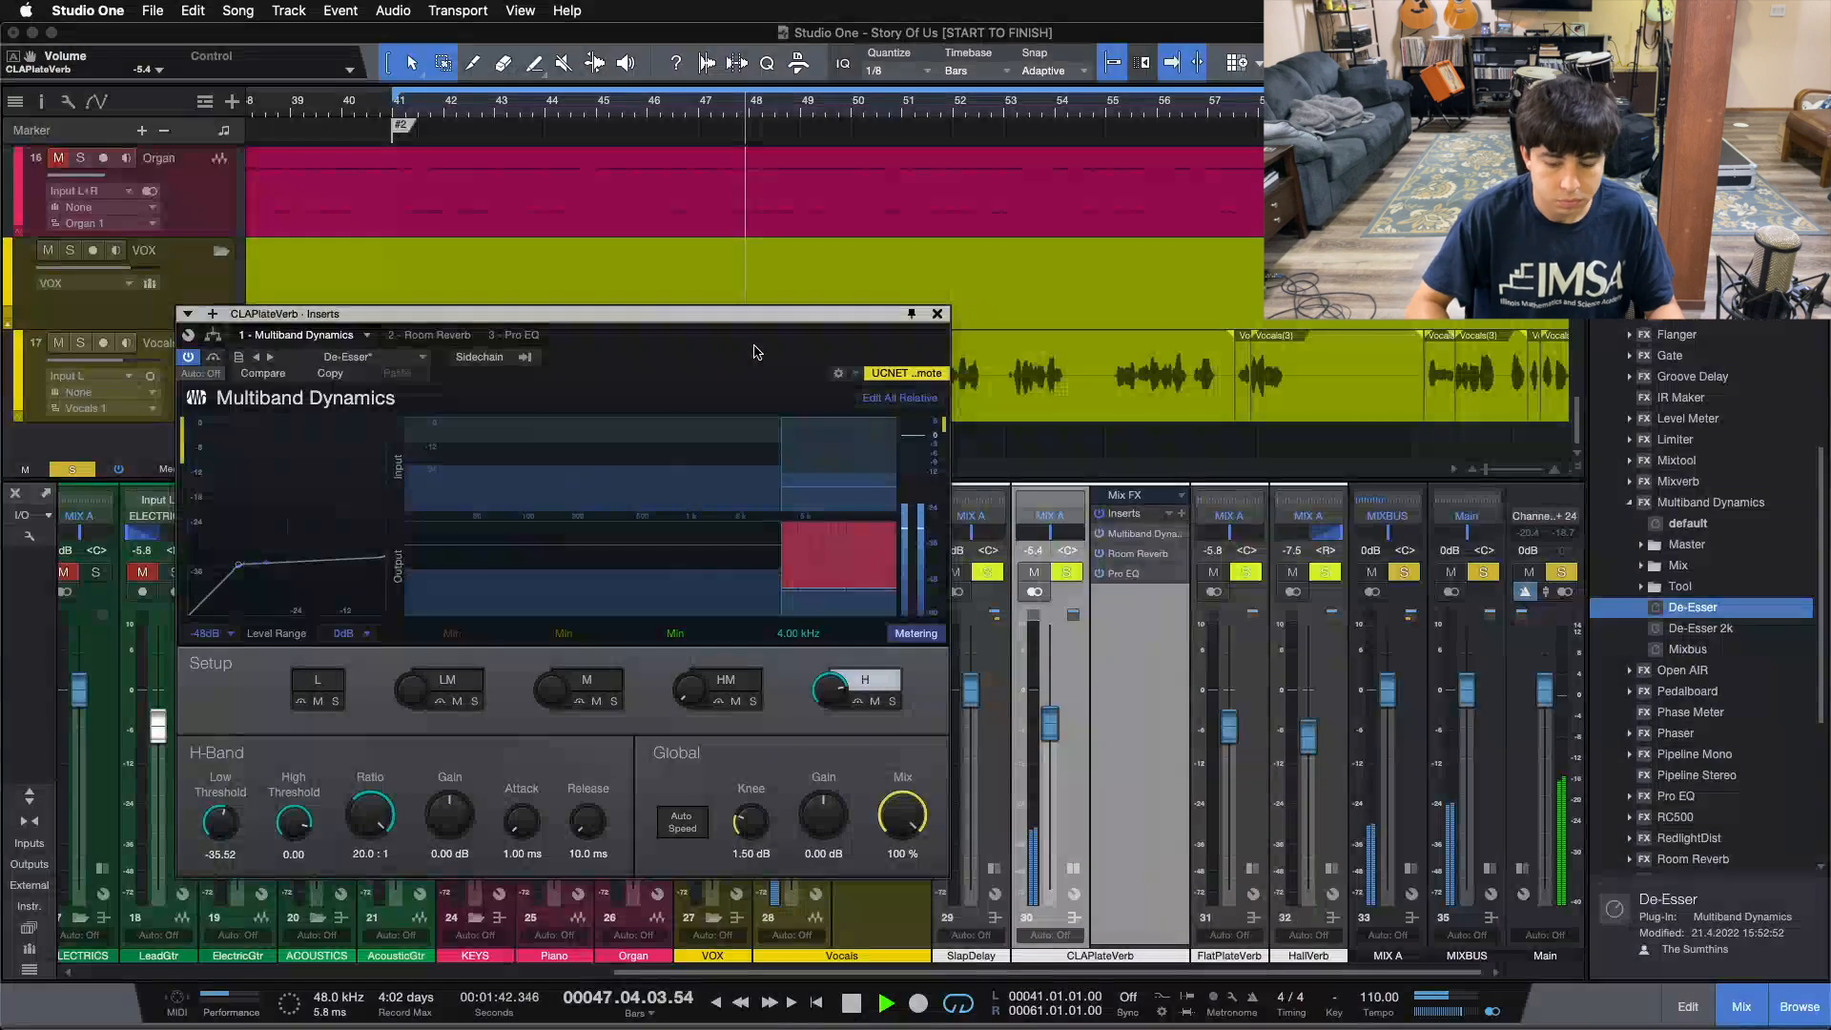
key("space")
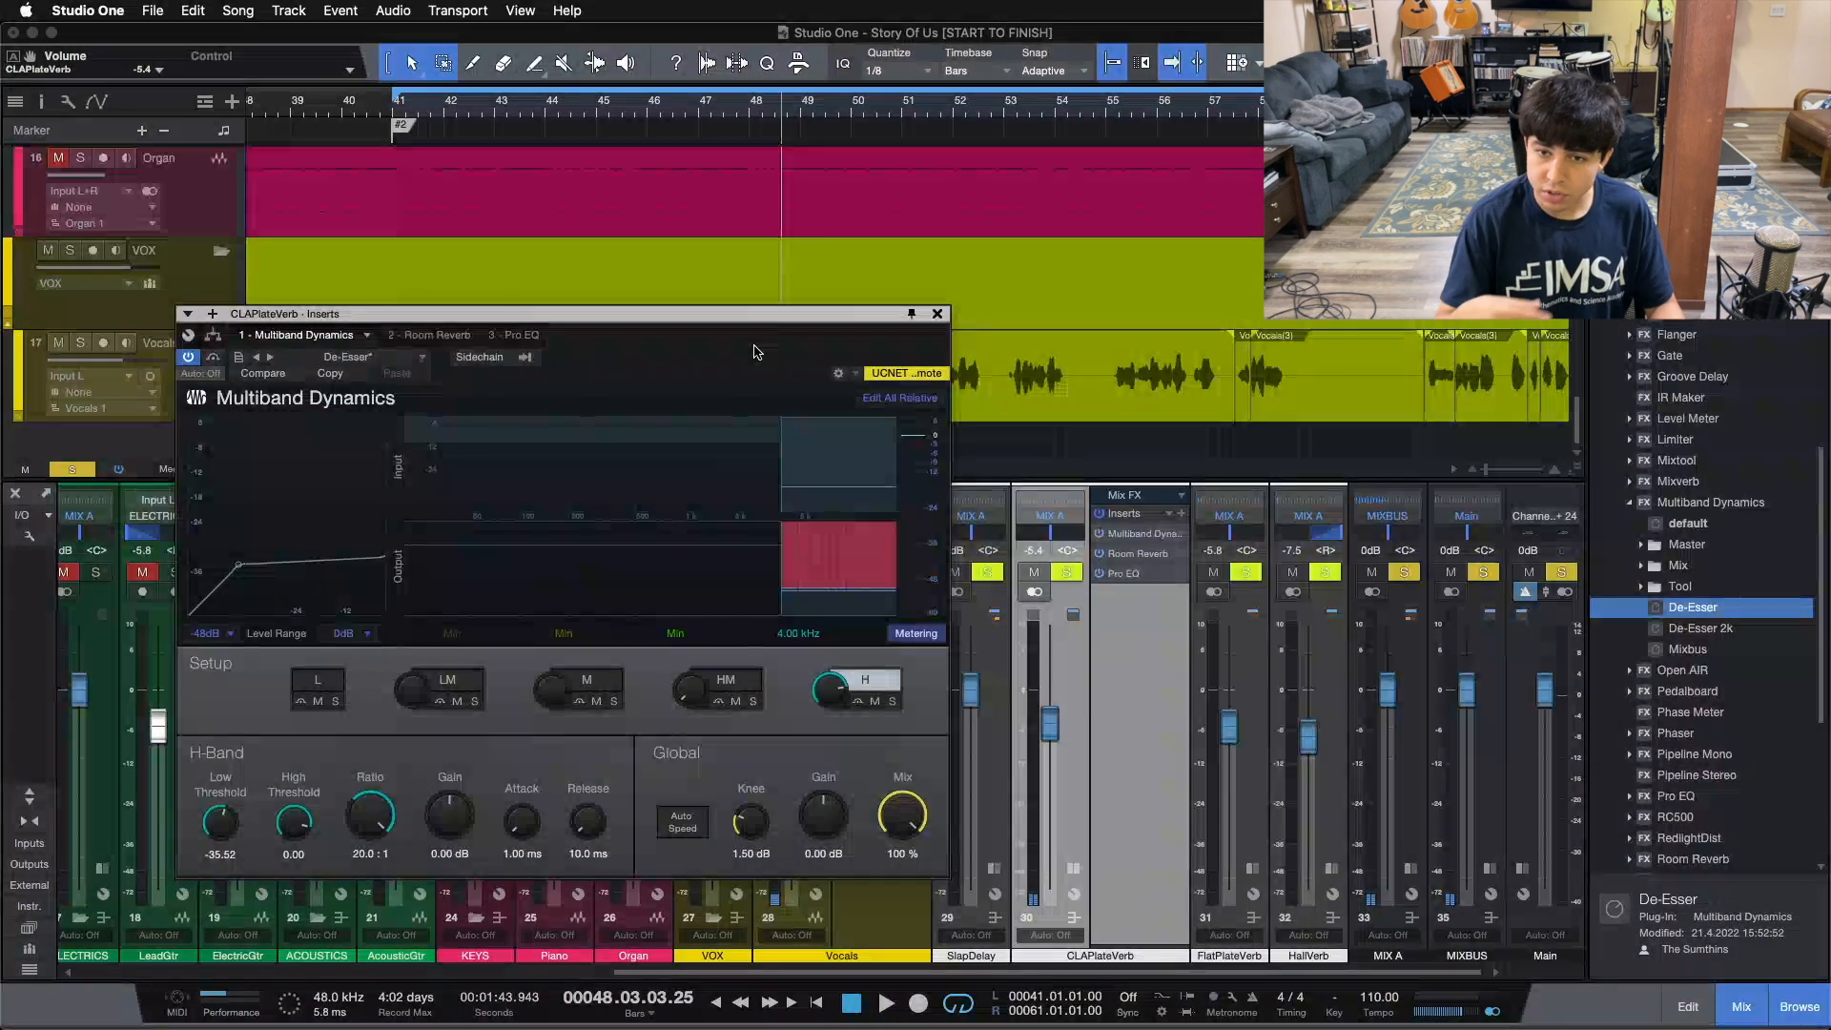
- Replay the reverb from bar 41, toggling the De-Esser's bypass to compare the reverb tail with and without it
key("KP_1")
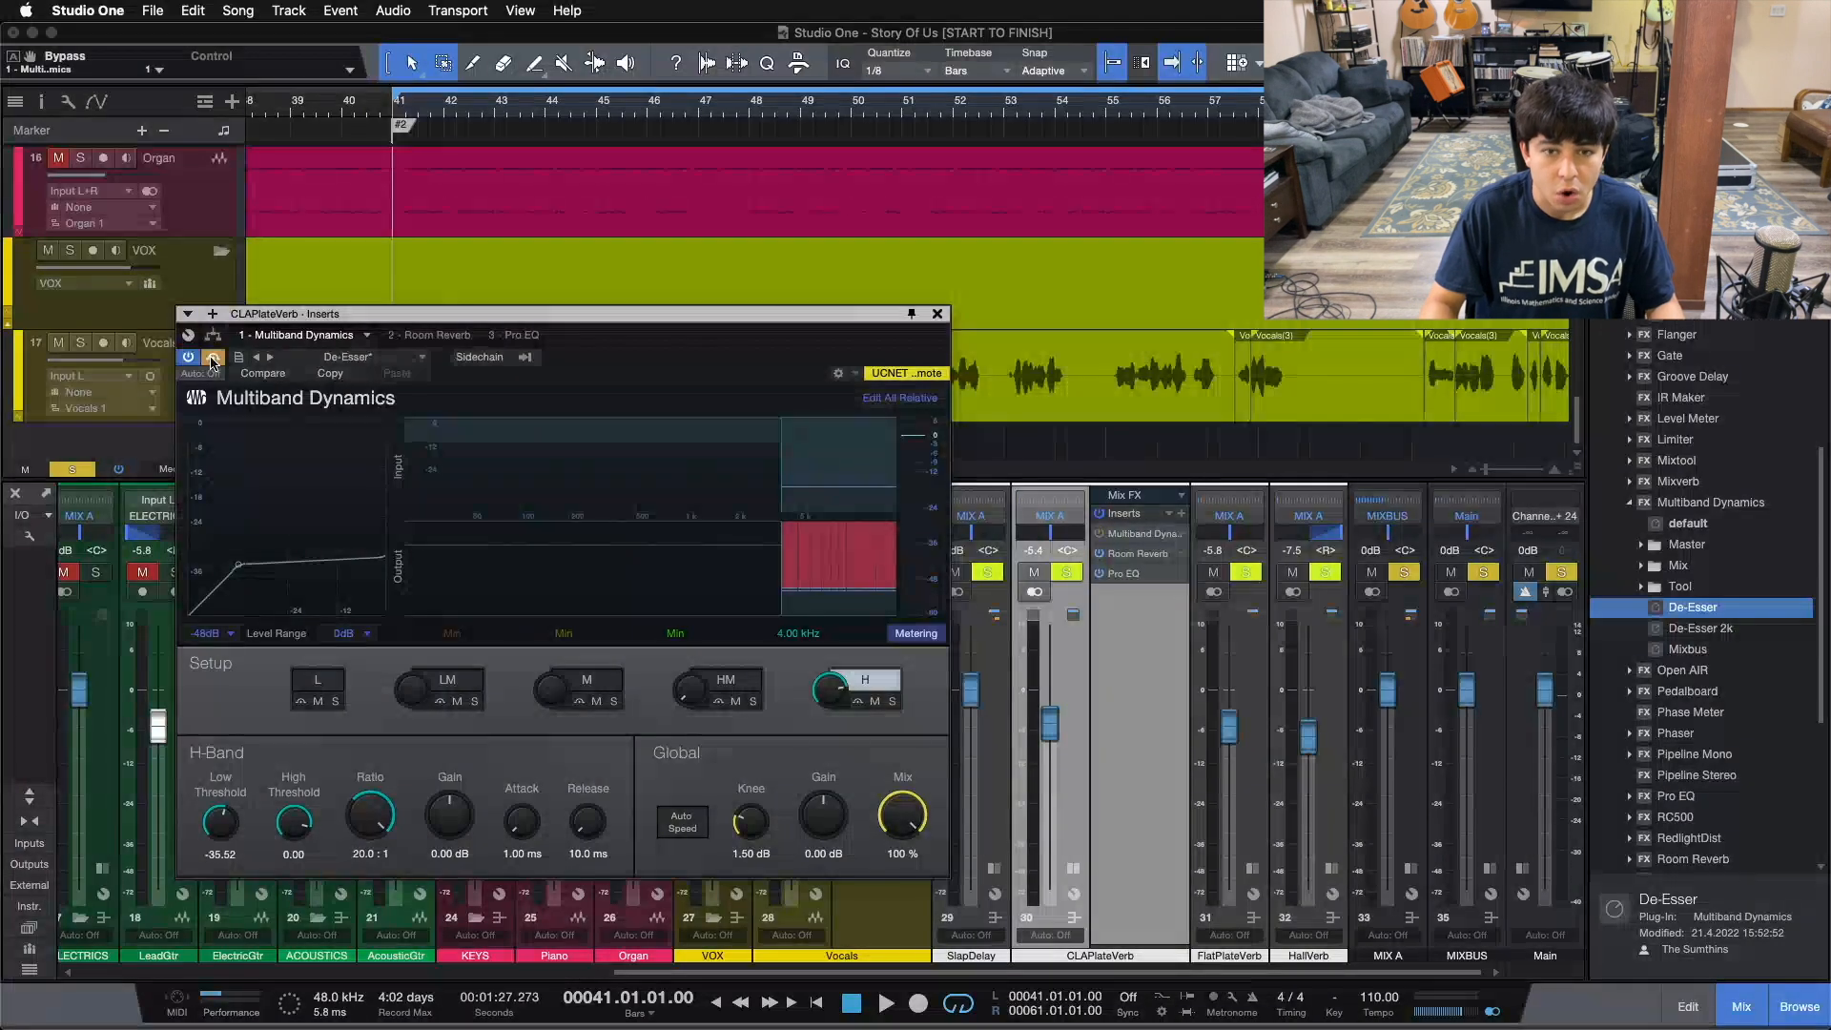
key("space")
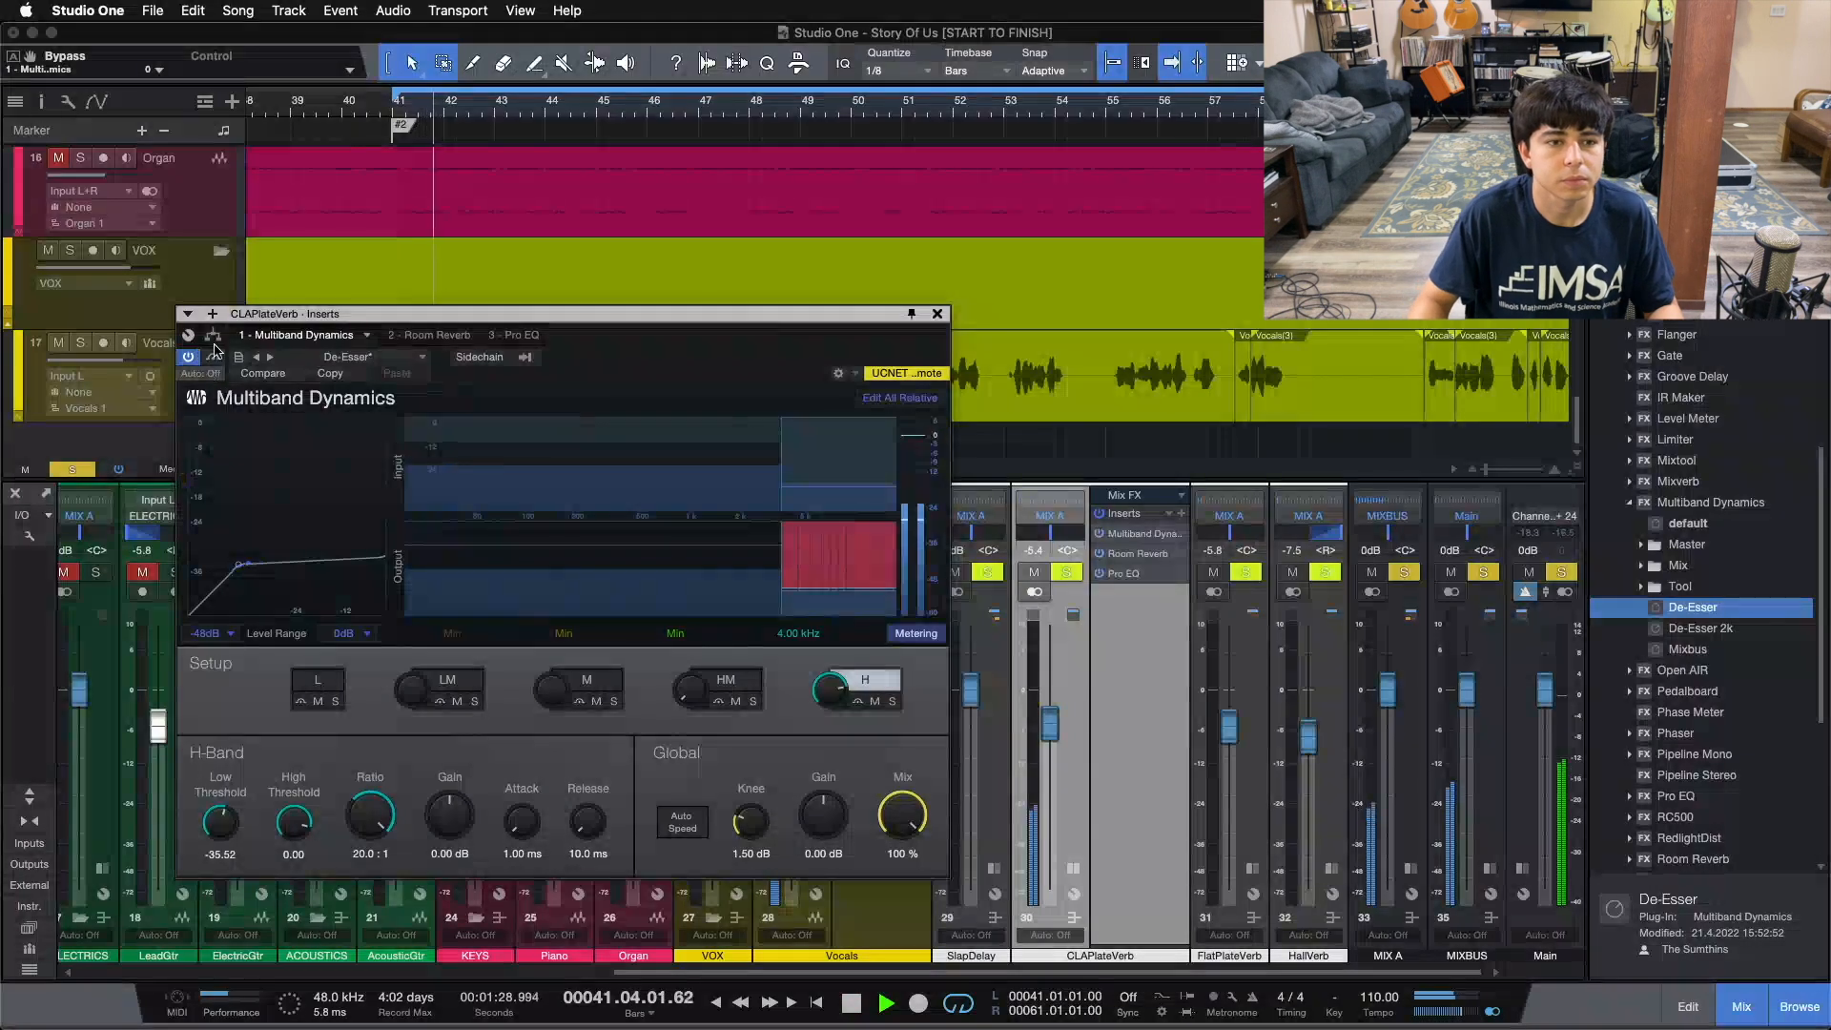
left_click(214, 359)
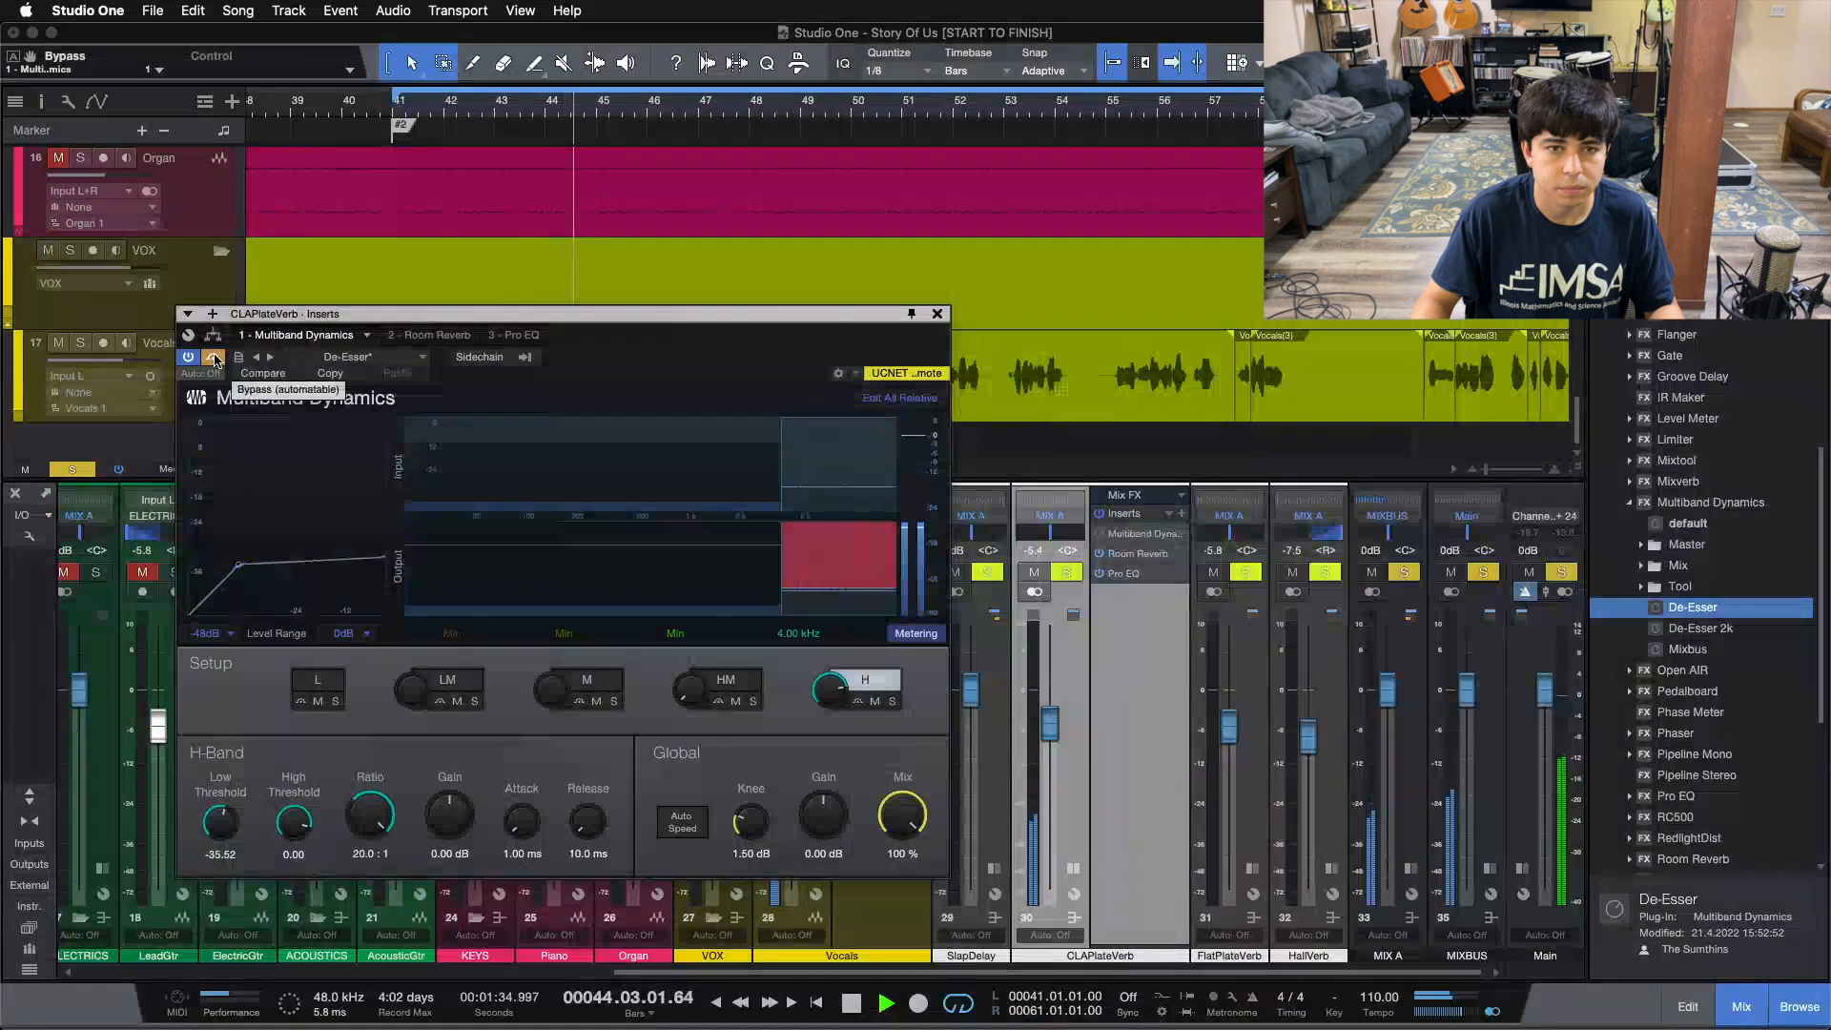
left_click(213, 359)
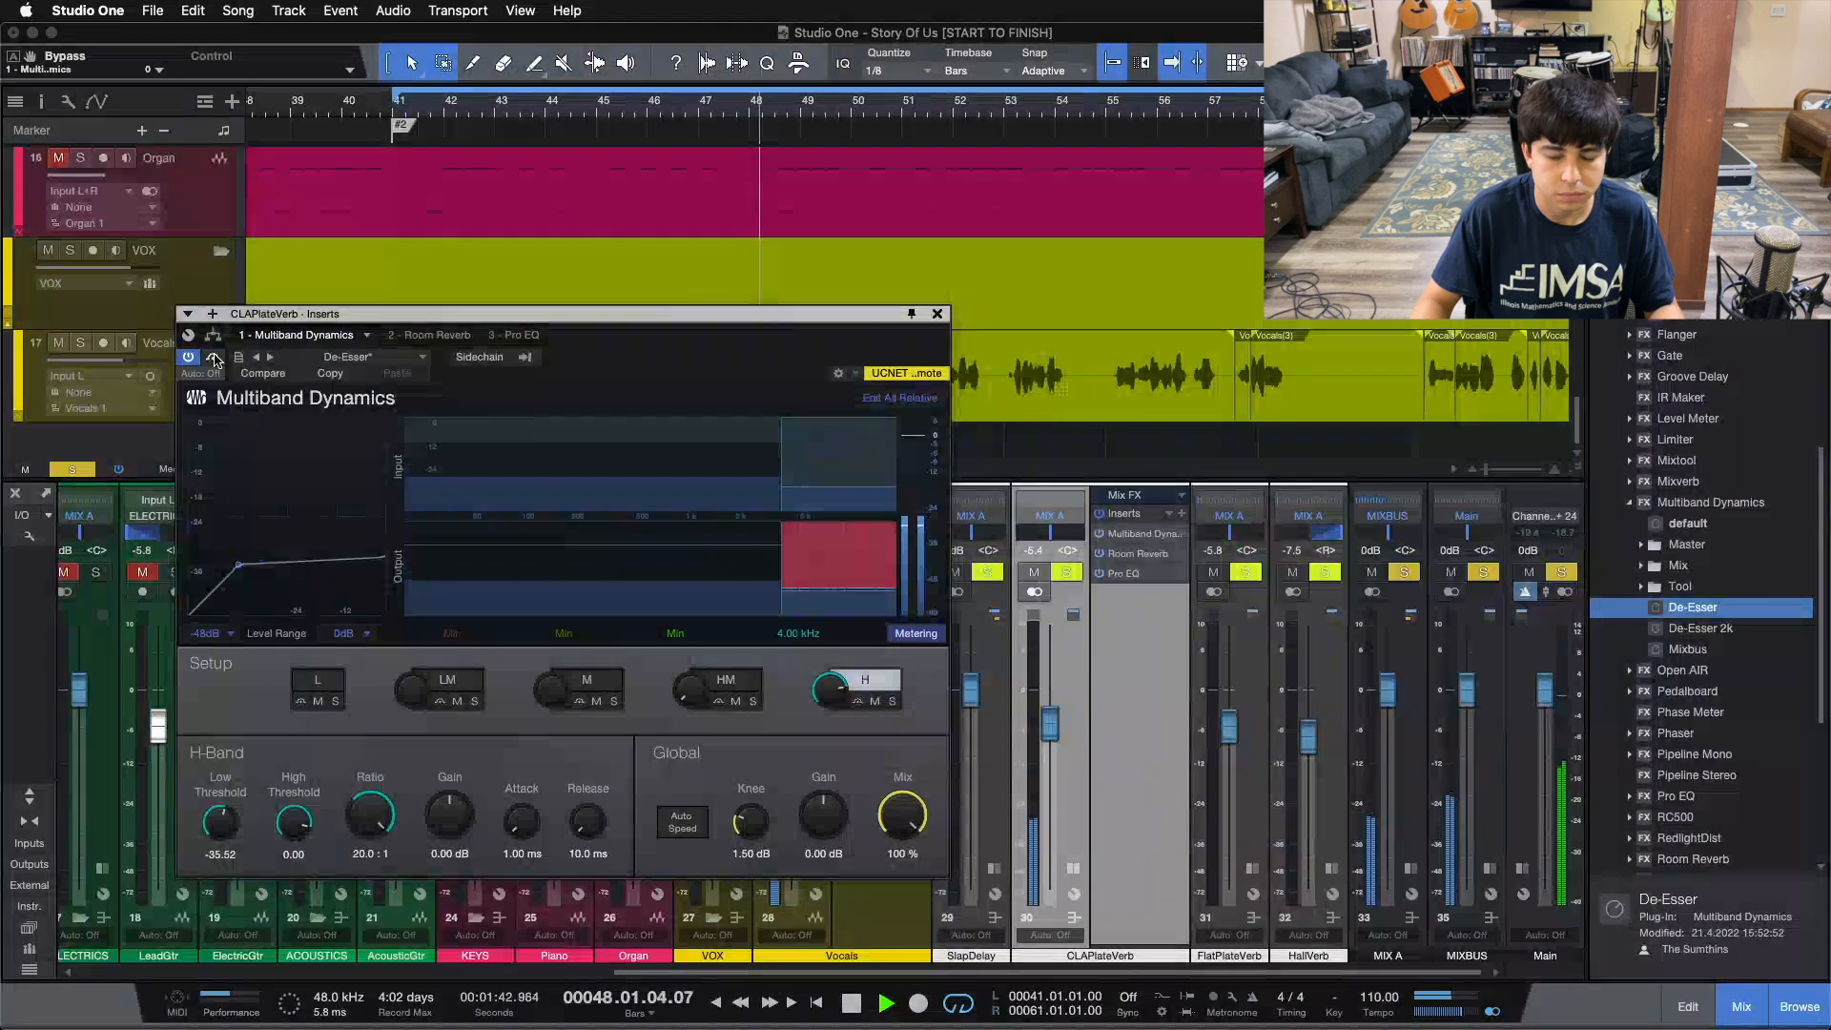
key("space")
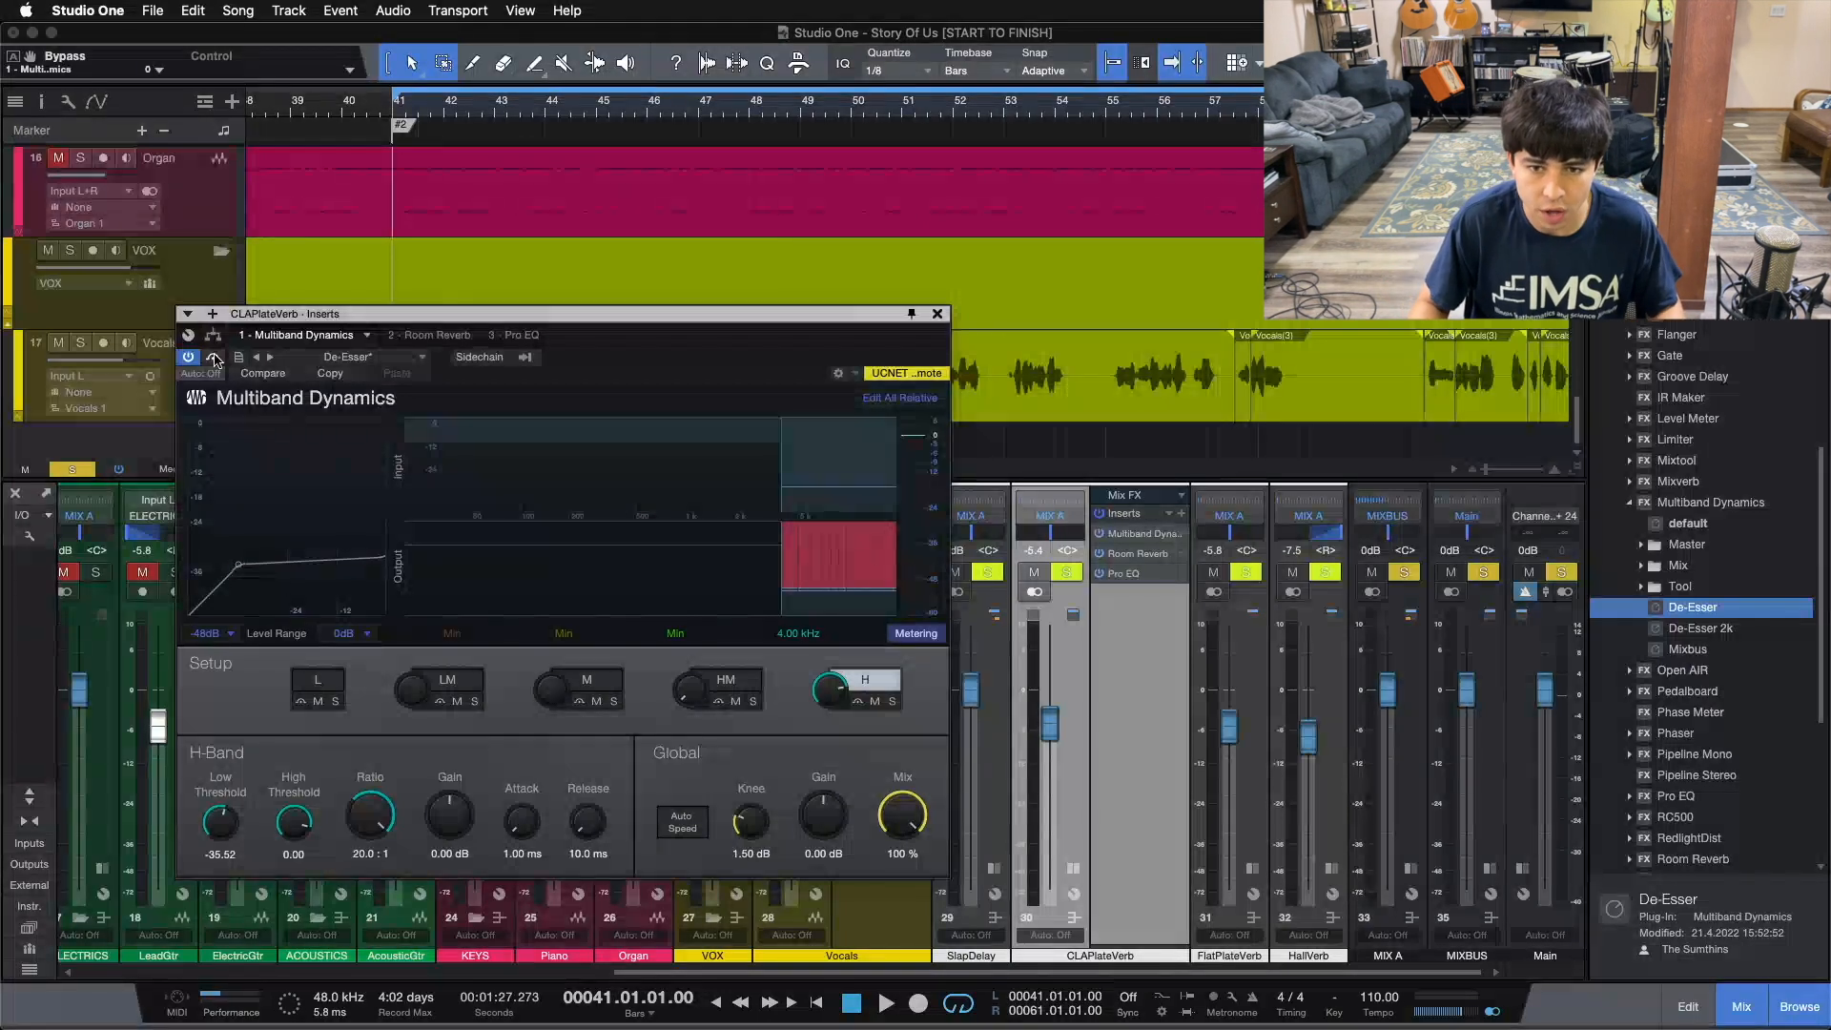
- Close the plug-in window, set CLAPlateVerb's volume to -4.5 dB and take the channel out of solo
left_click(938, 314)
mouse_move(1053, 753)
left_mouse_down()
mouse_move(1051, 863)
mouse_move(1050, 775)
left_mouse_up()
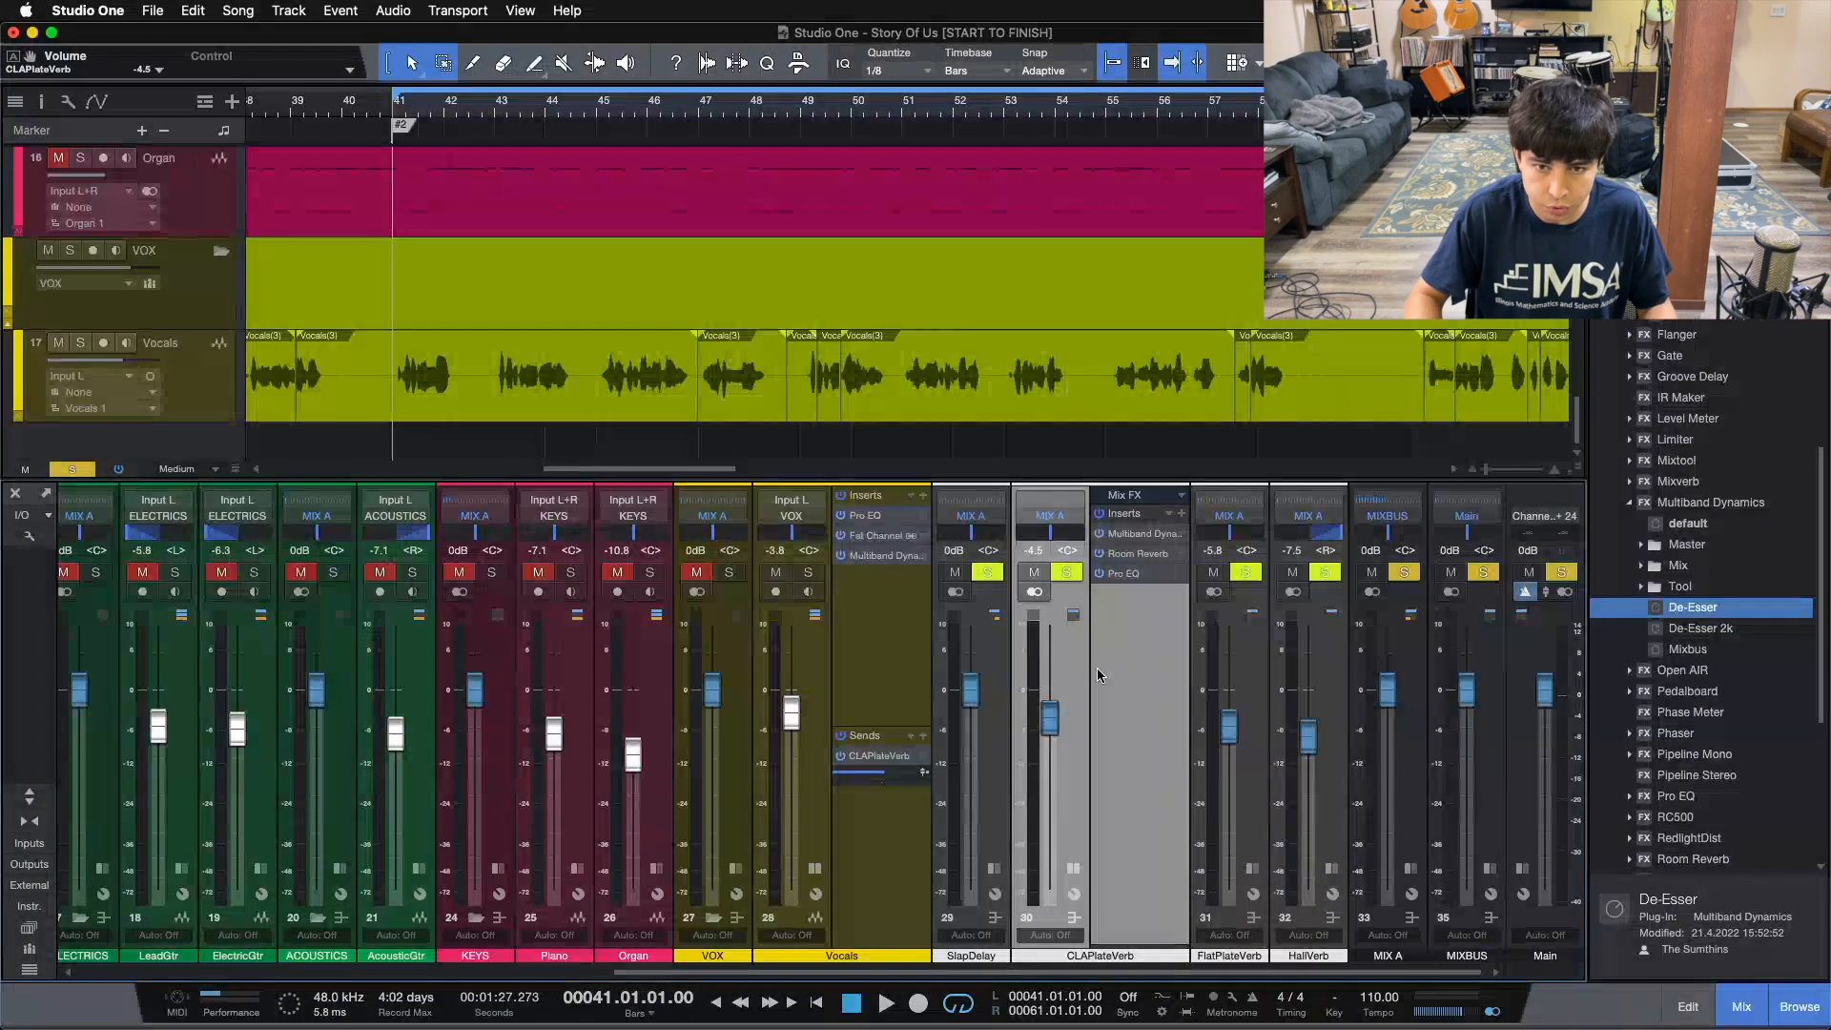
left_click(1066, 572)
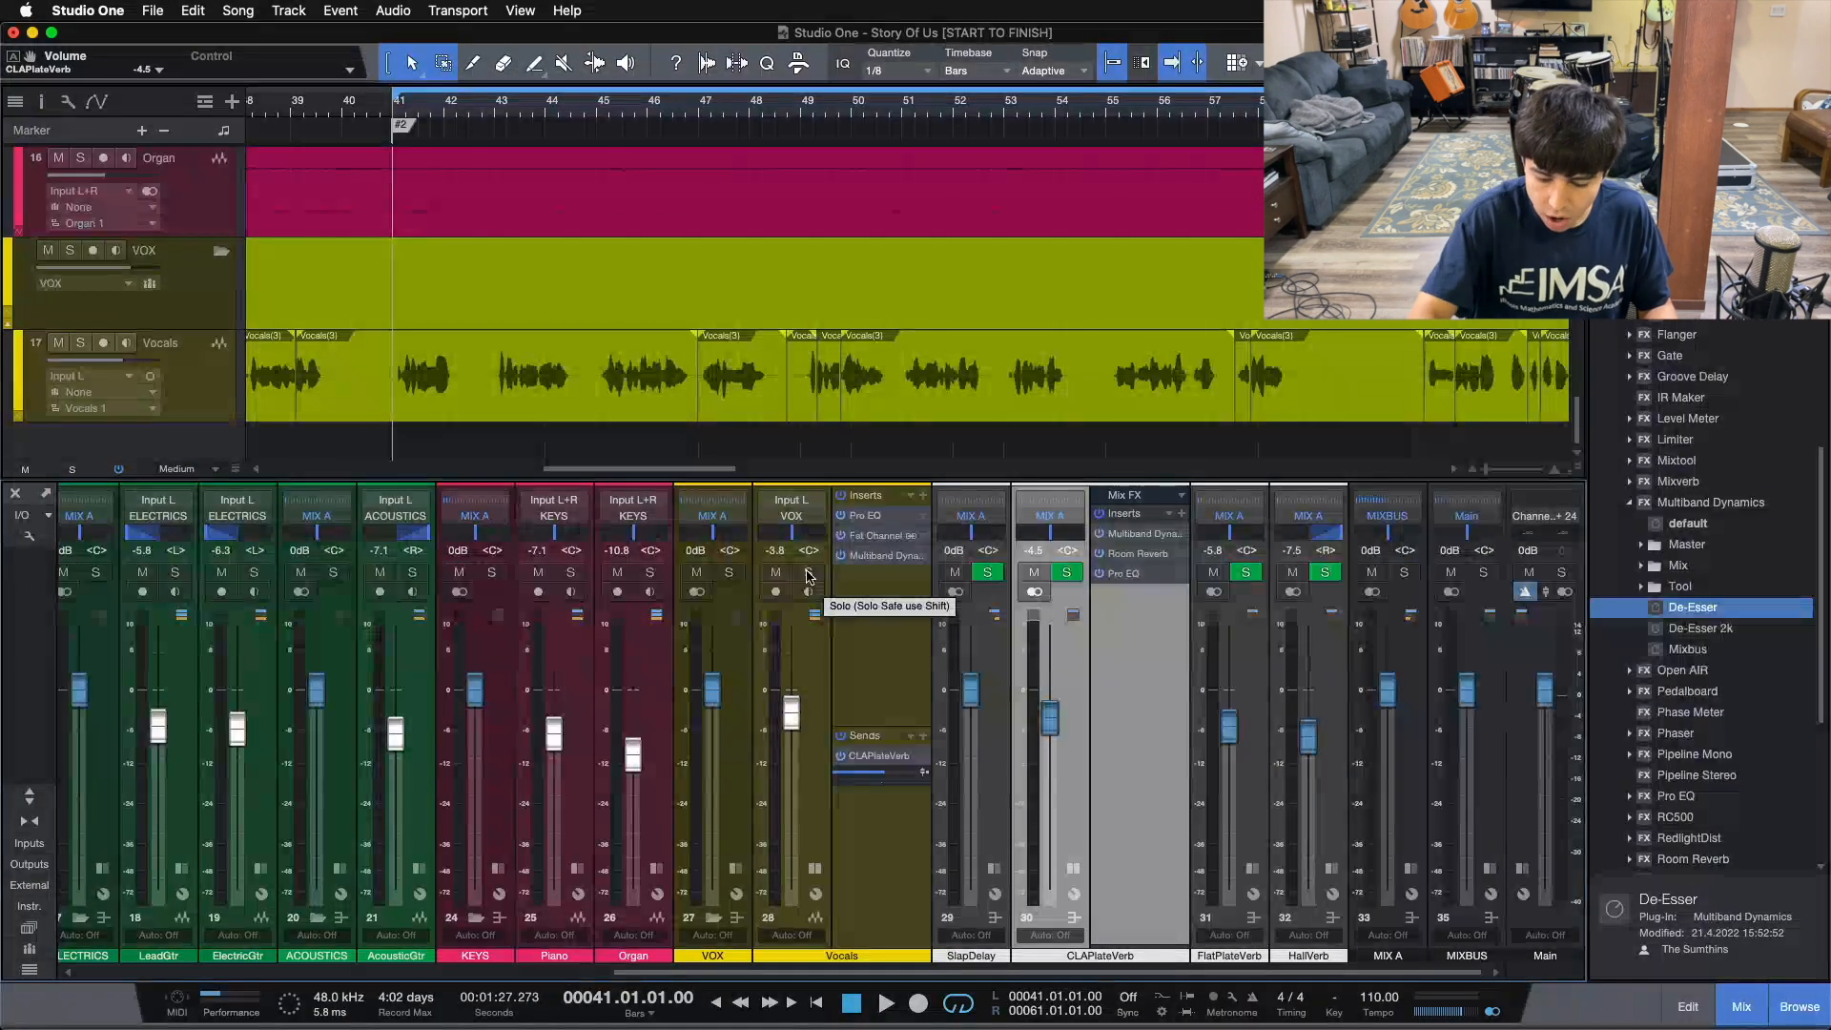
- Play the full mix from bar 41 and gradually lower CLAPlateVerb's volume to -9.2 dB
key("space")
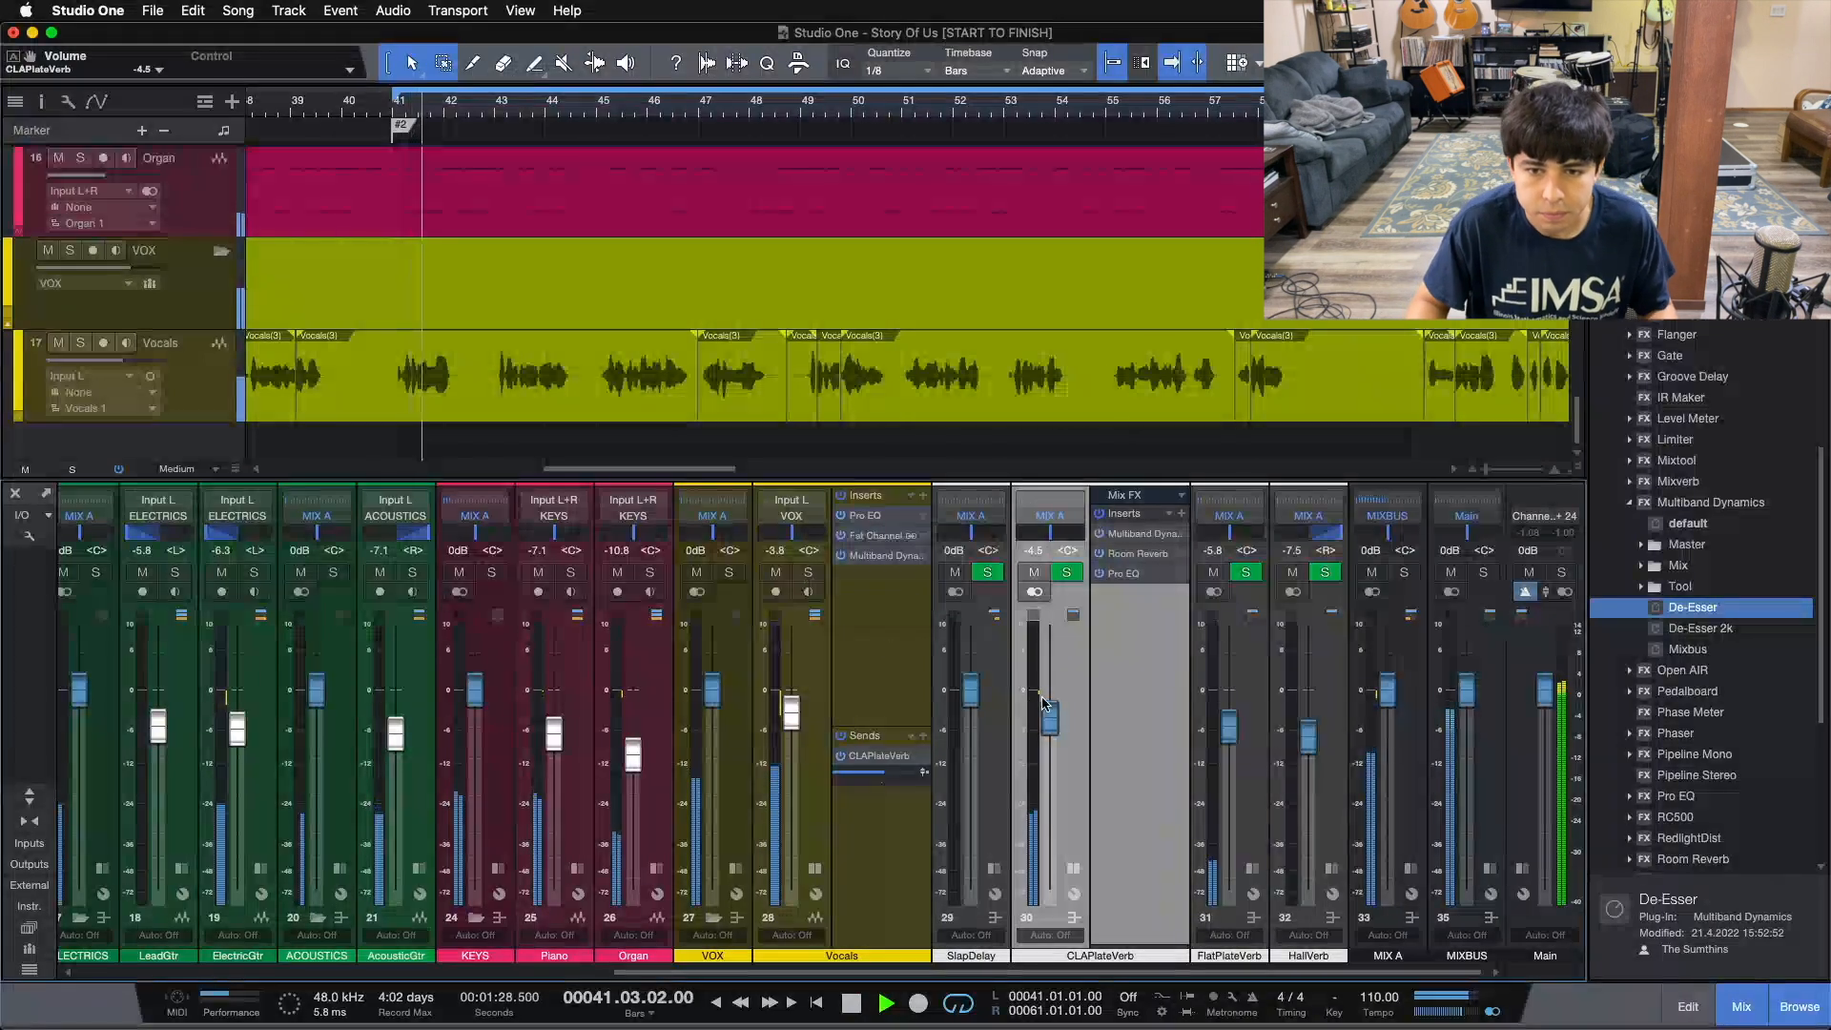
scroll(1049, 705, "down", 1)
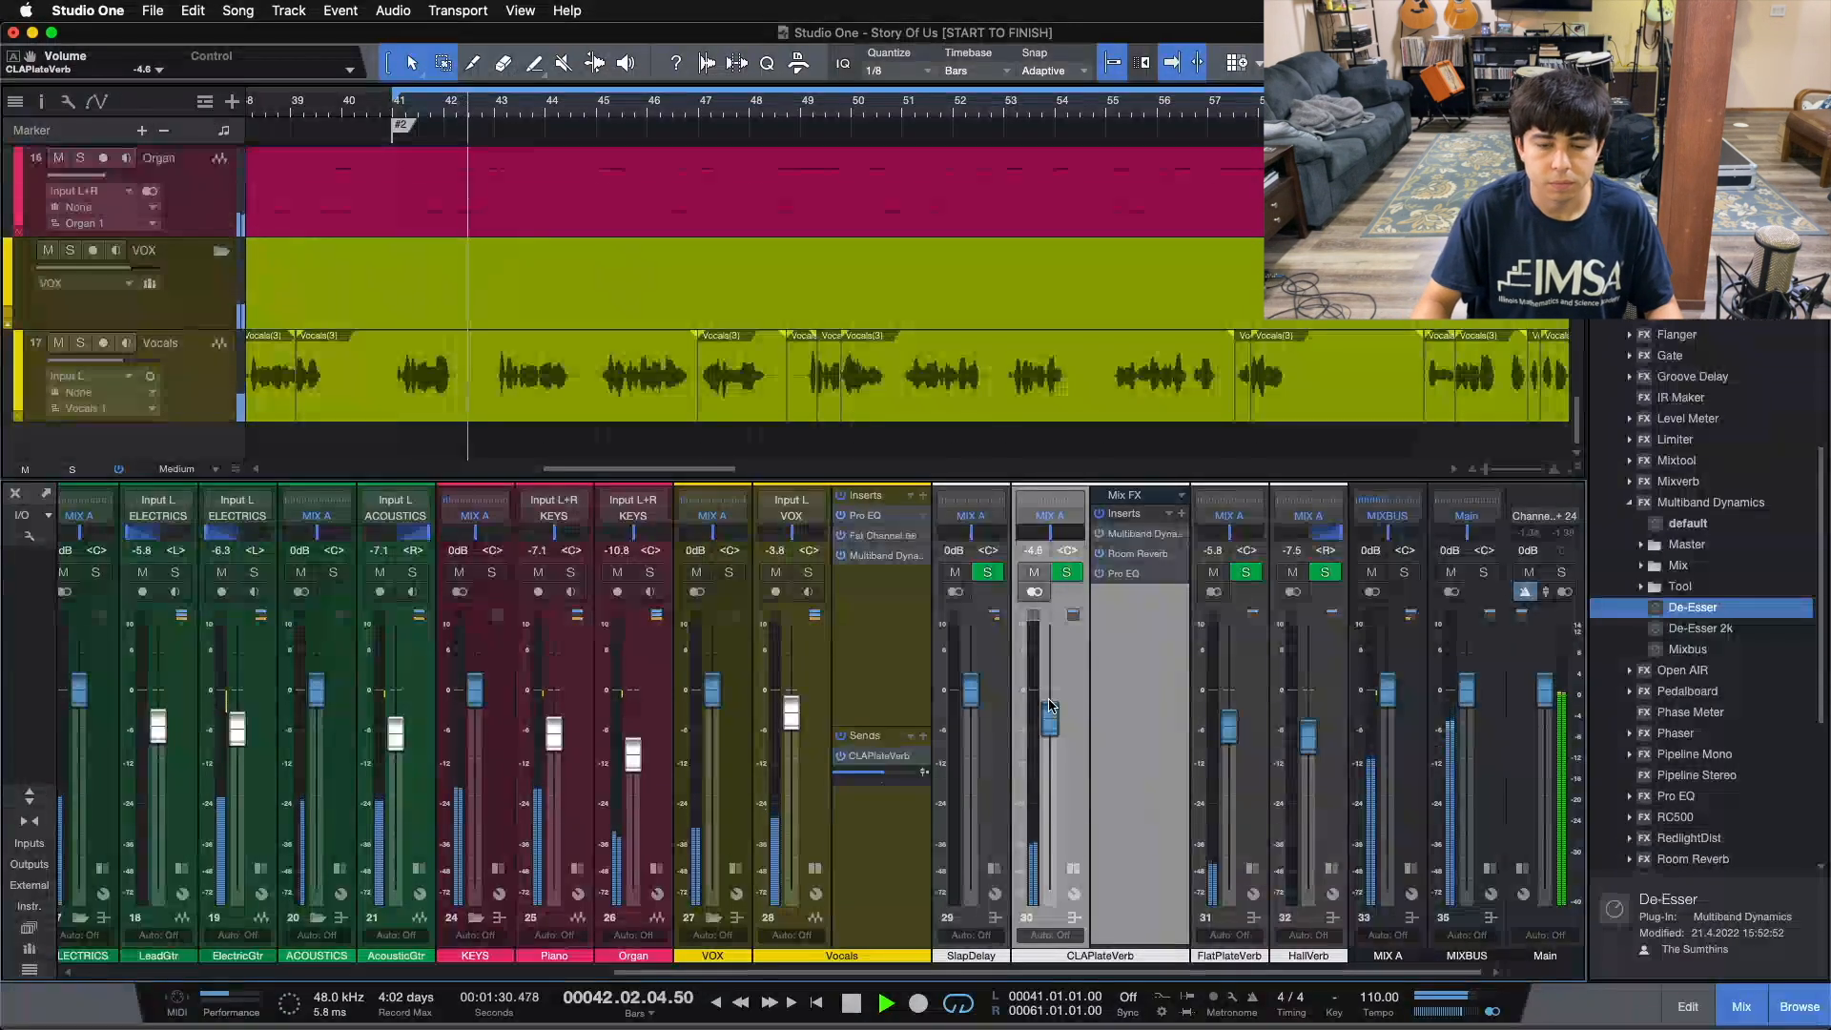
scroll(1049, 706, "down", 5)
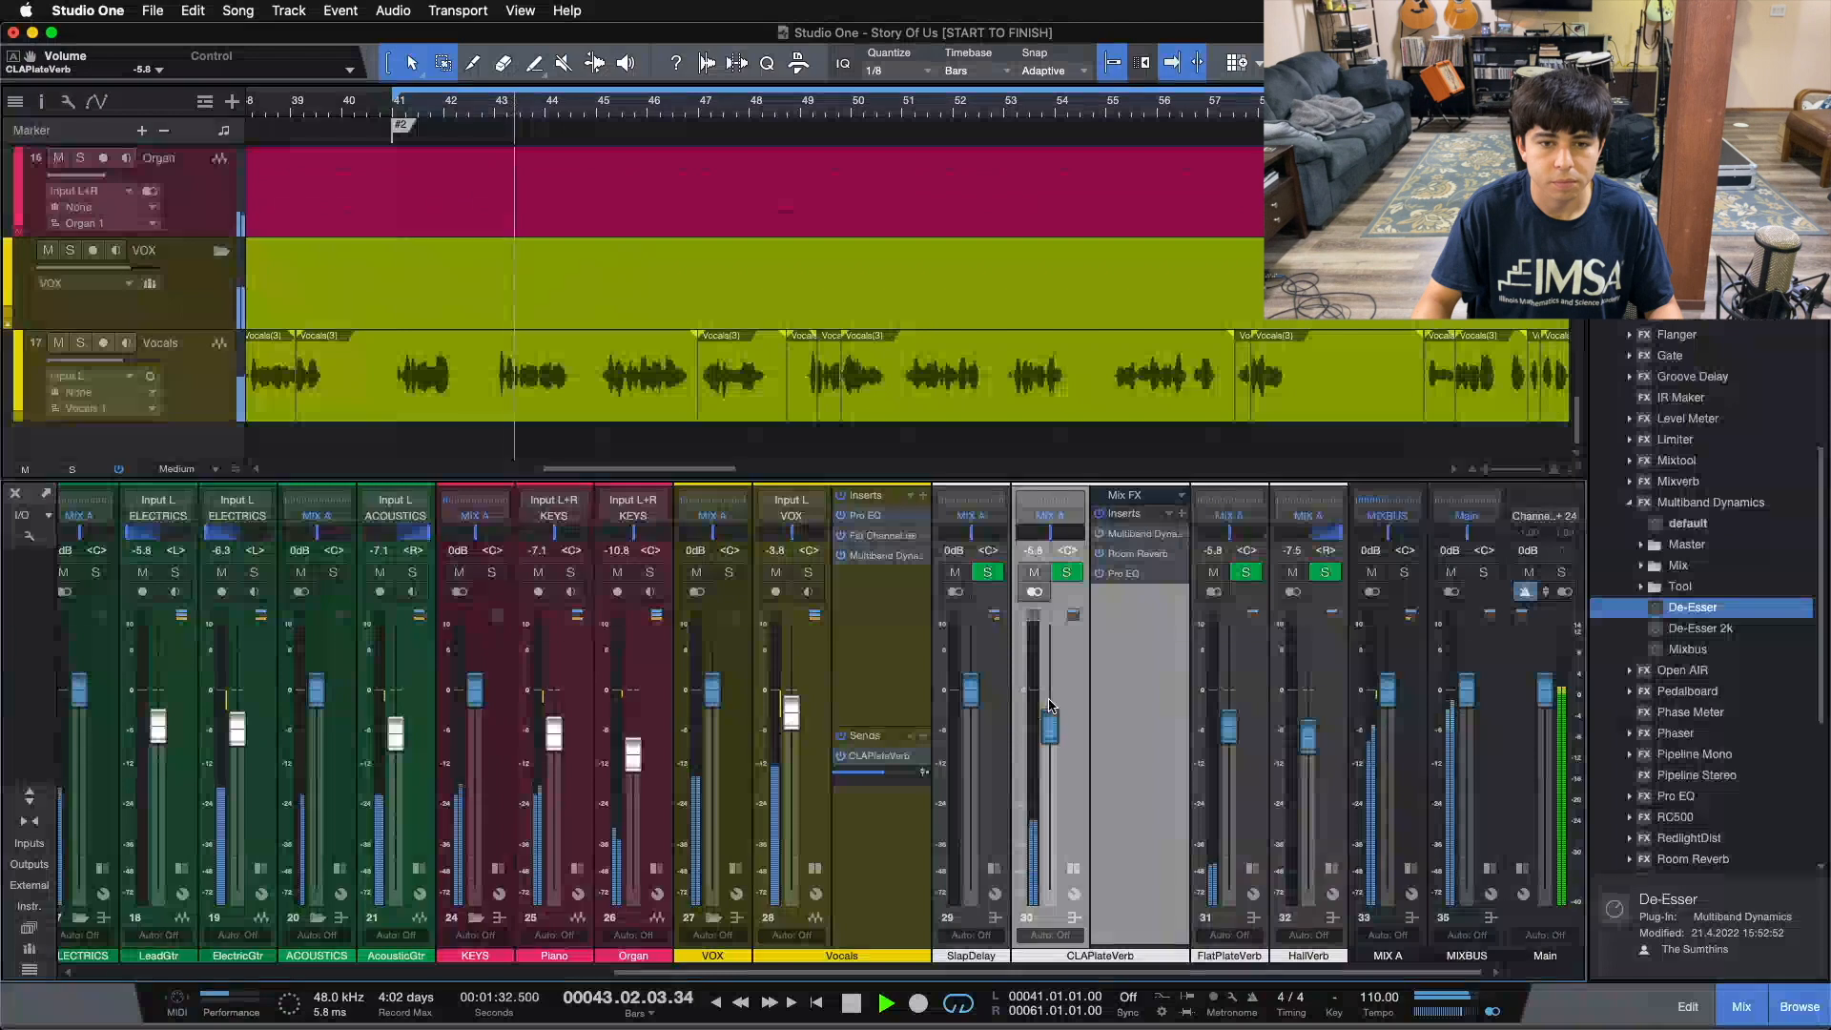
scroll(1049, 705, "down", 3)
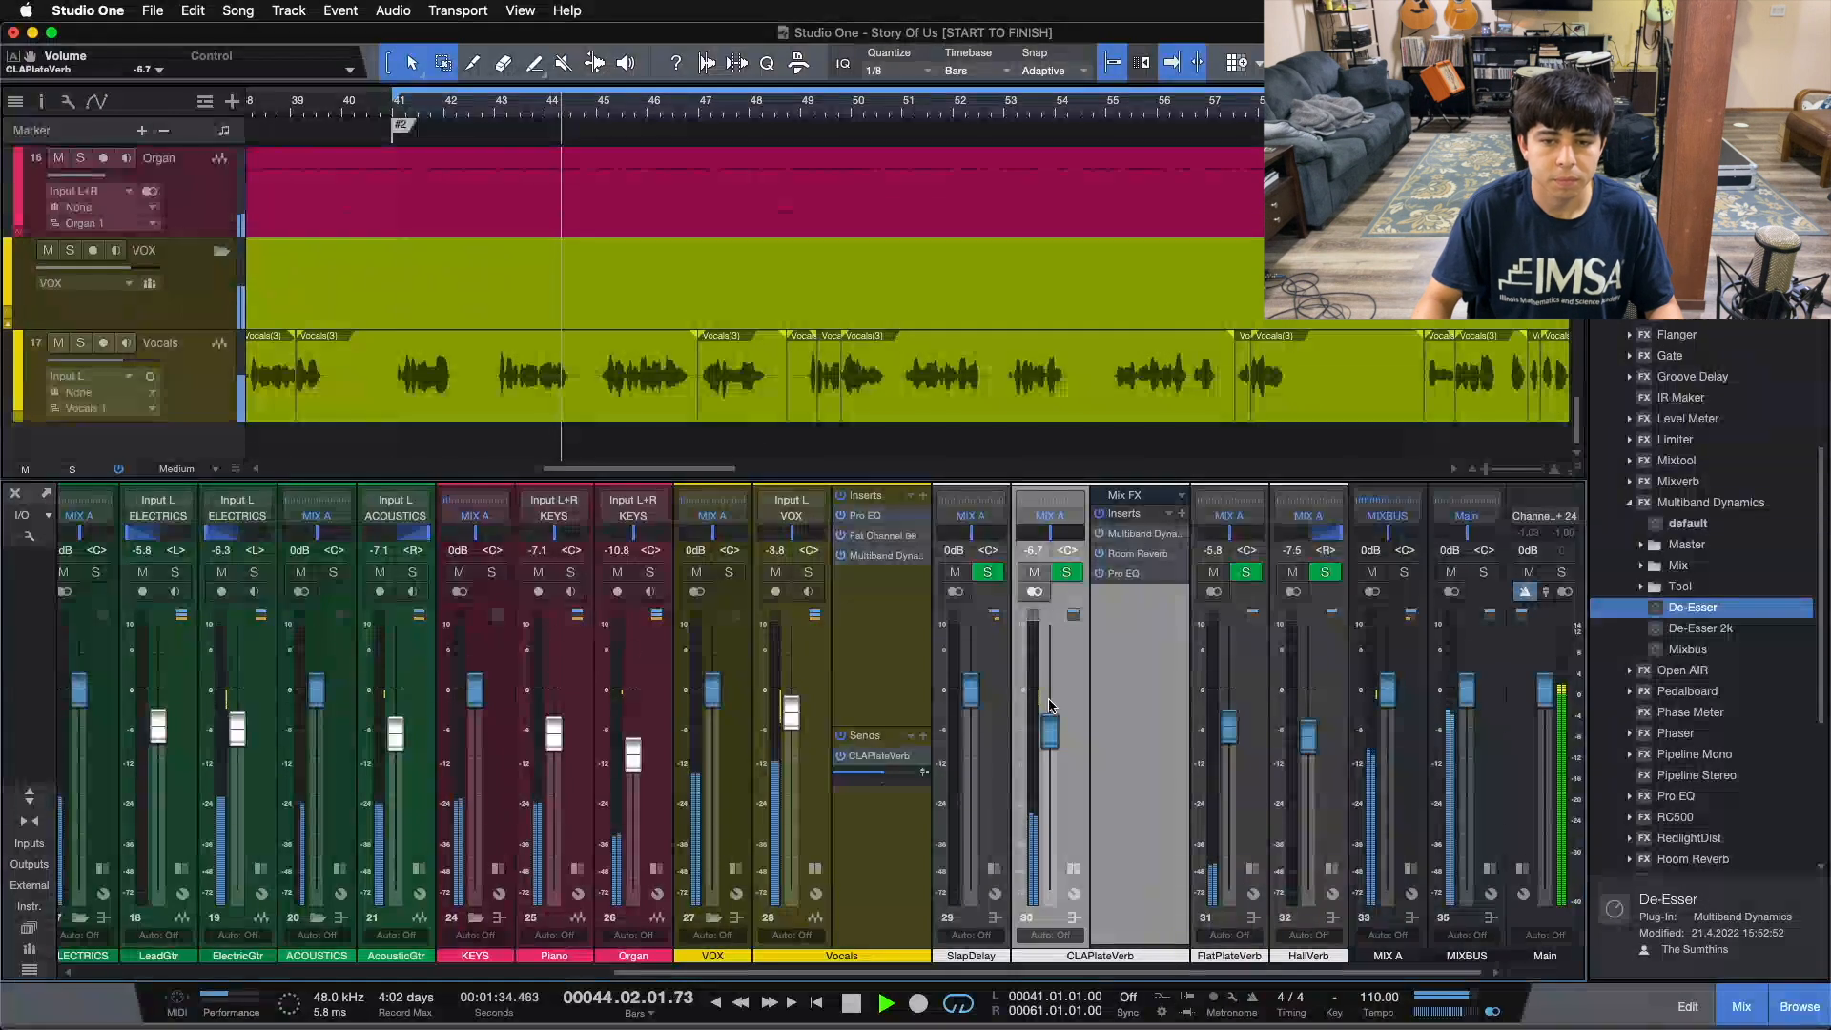
scroll(1049, 706, "down", 2)
scroll(1049, 706, "down", 2)
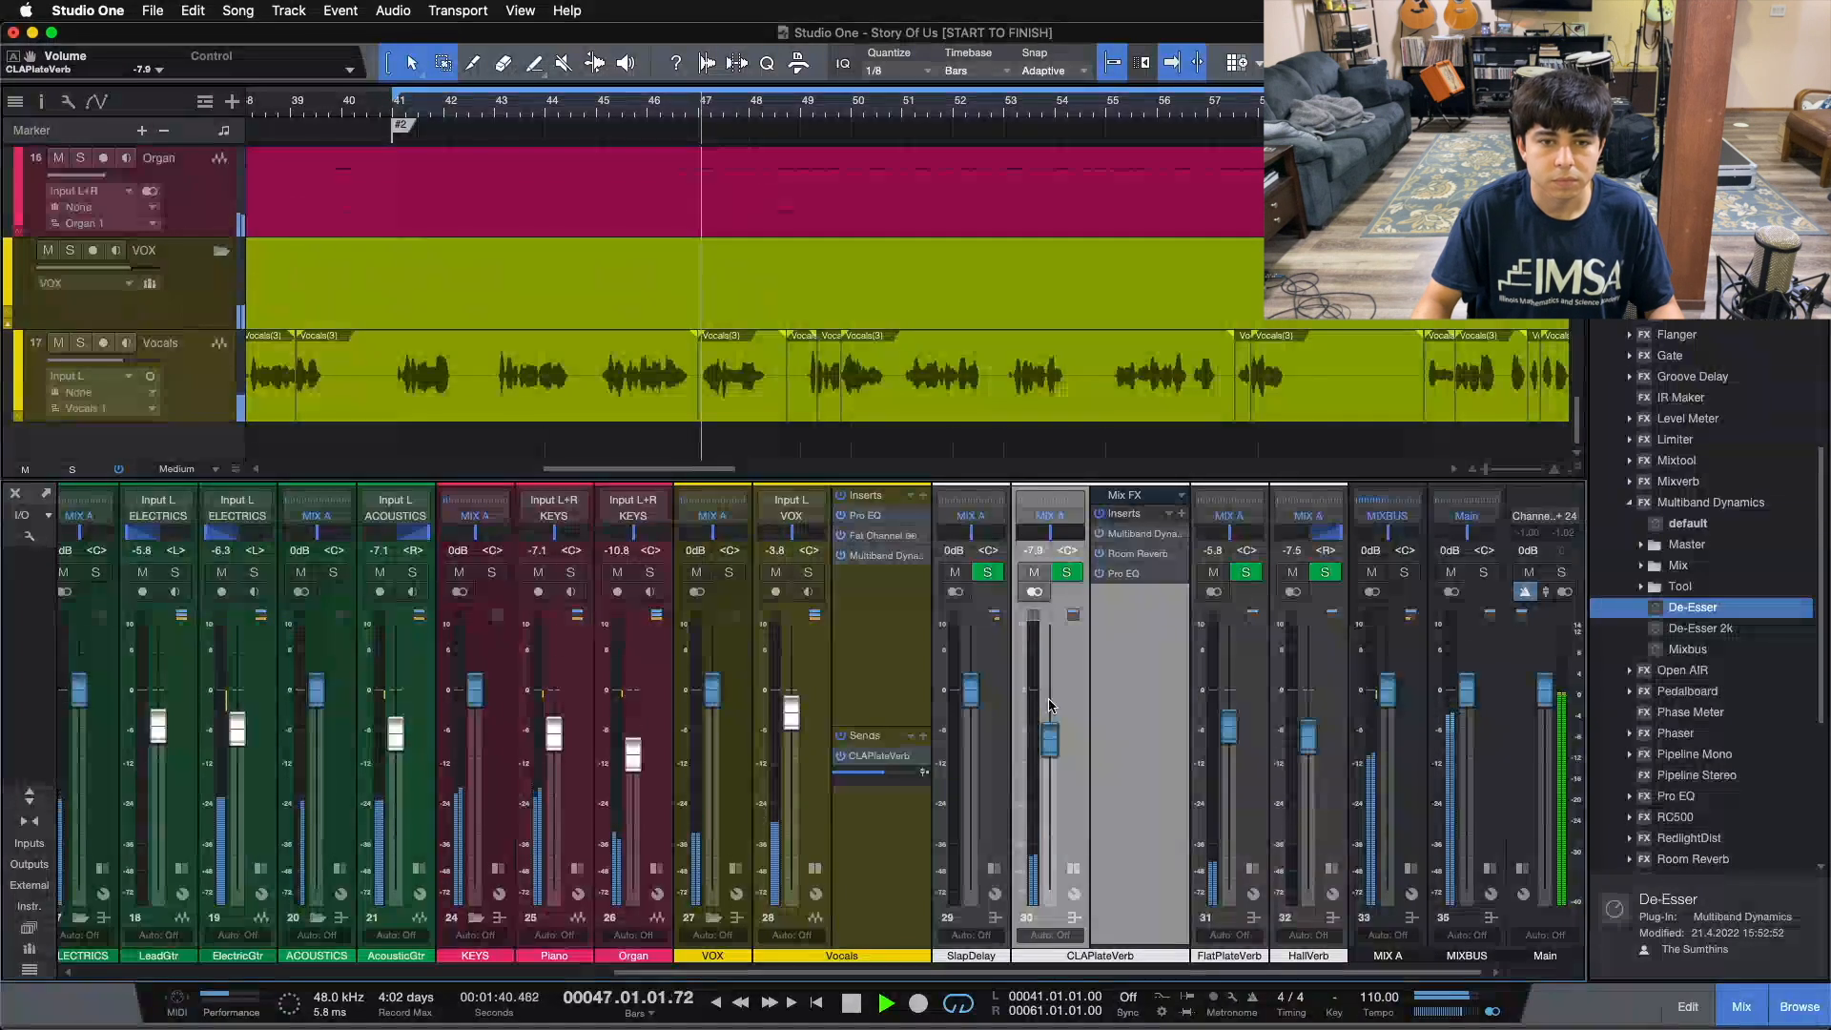
scroll(1049, 706, "down", 2)
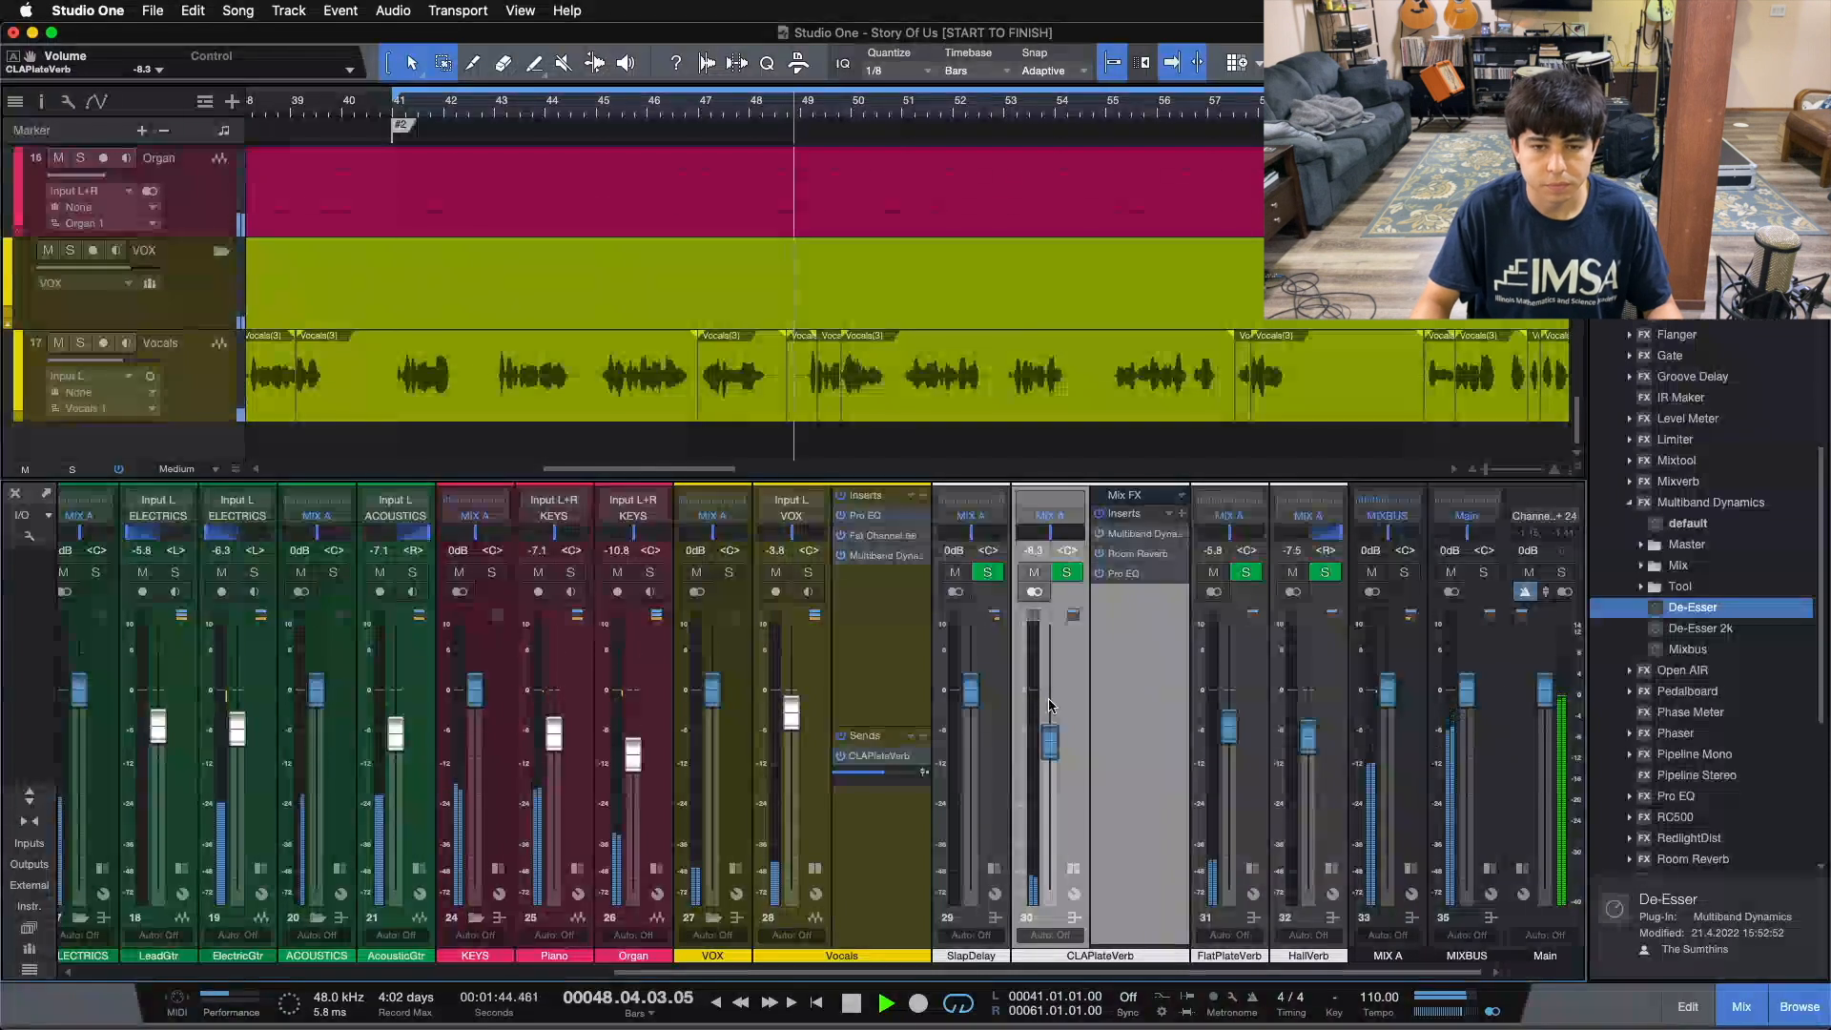
scroll(1049, 705, "down", 2)
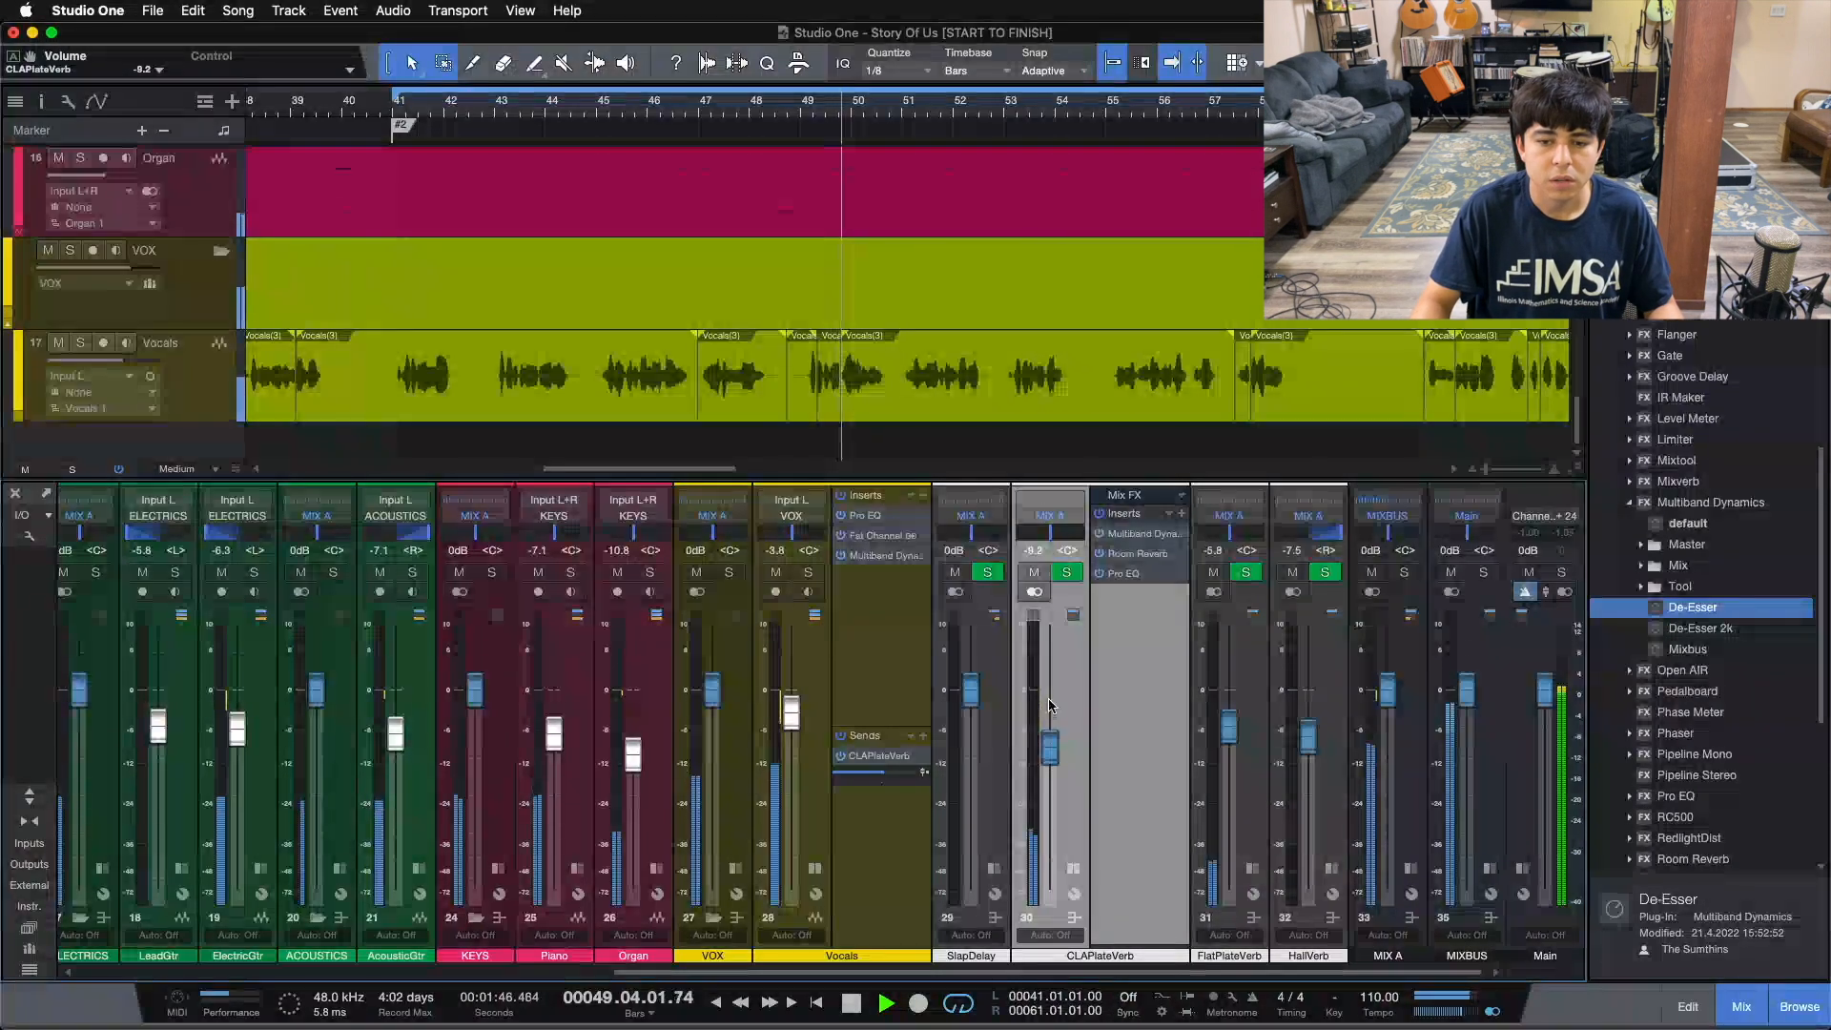
scroll(1049, 706, "down", 2)
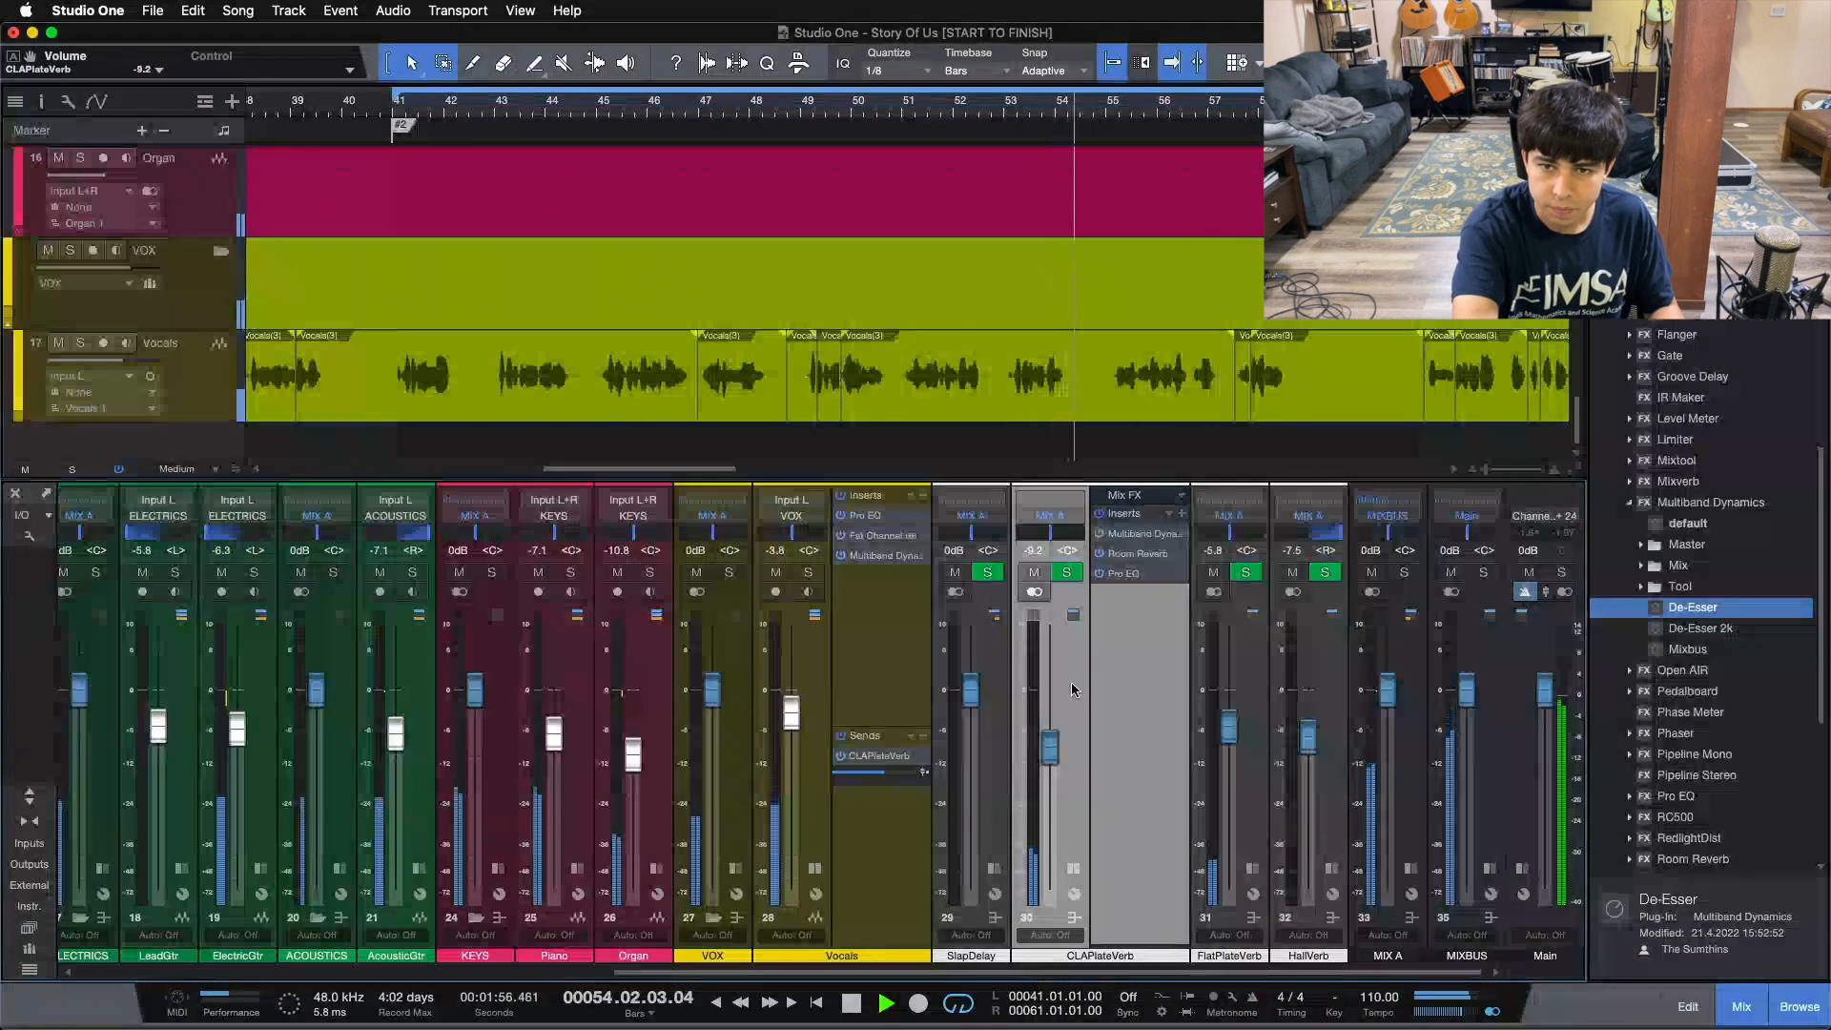
key("space")
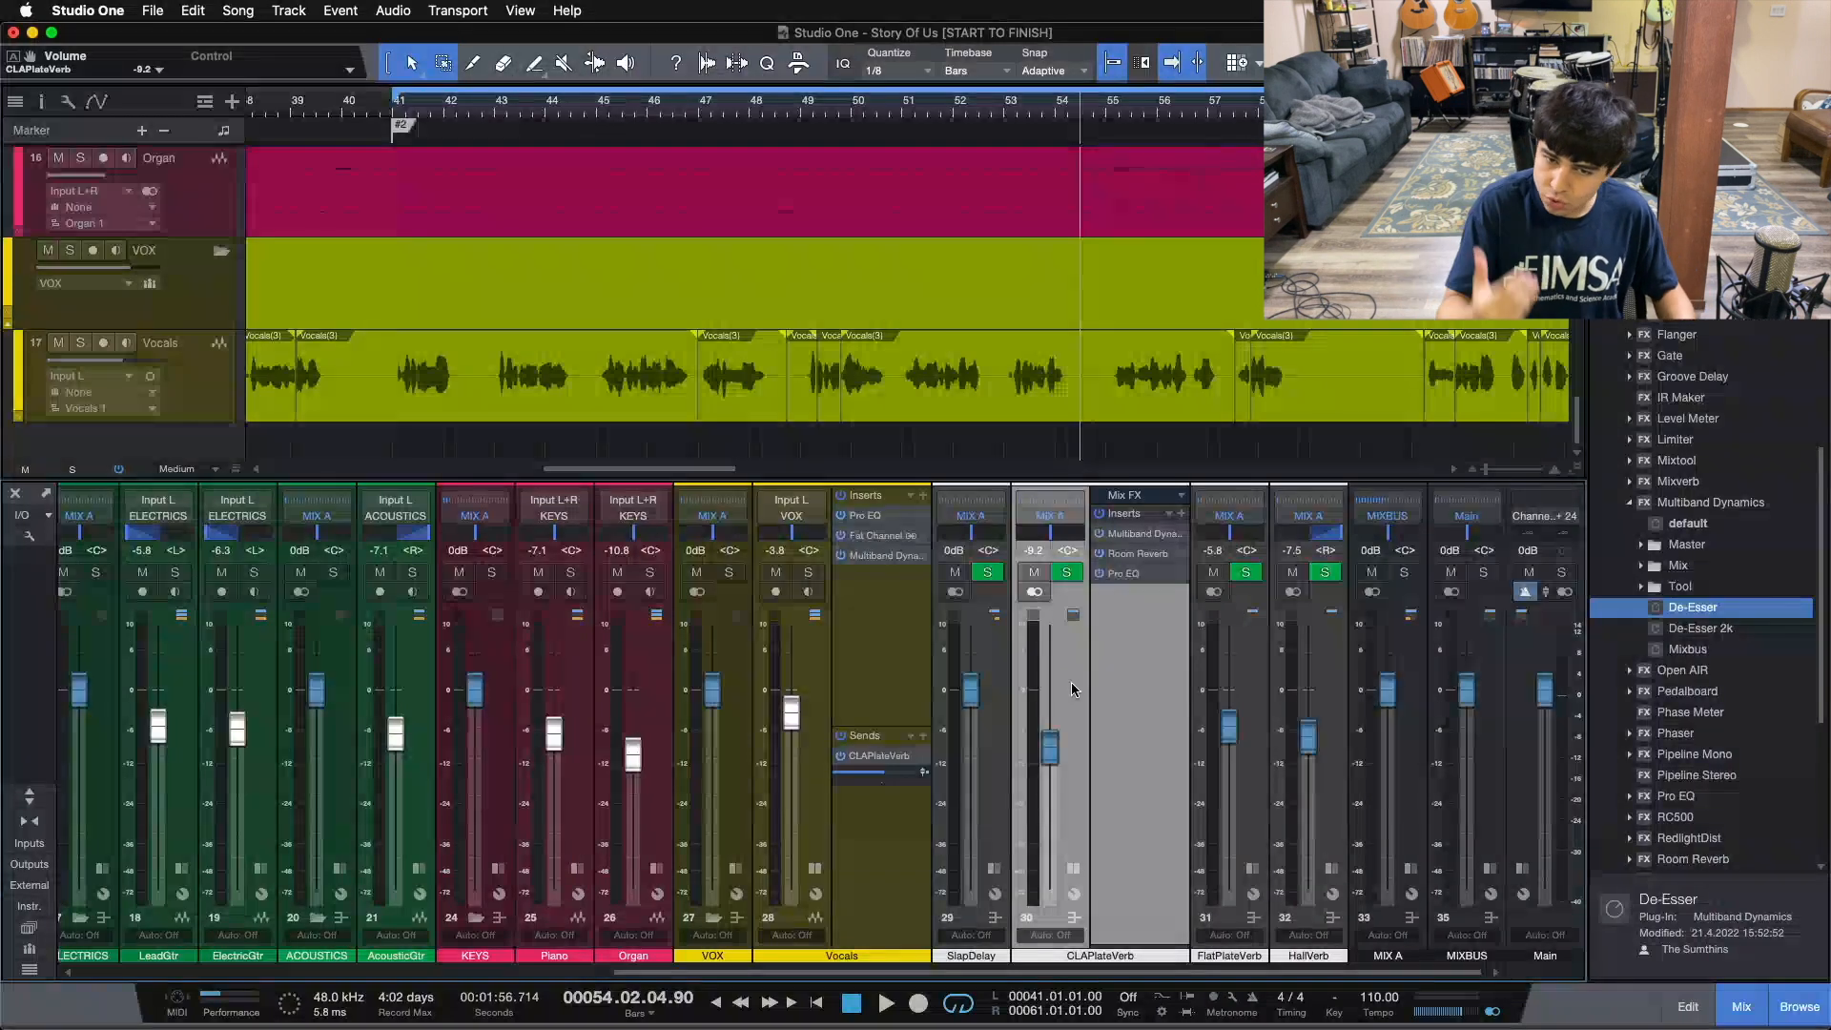
- Replay the mix from bar 41 and fine-tune CLAPlateVerb's volume to -9.6 dB, stopping playback around bar 54
key("KP_1")
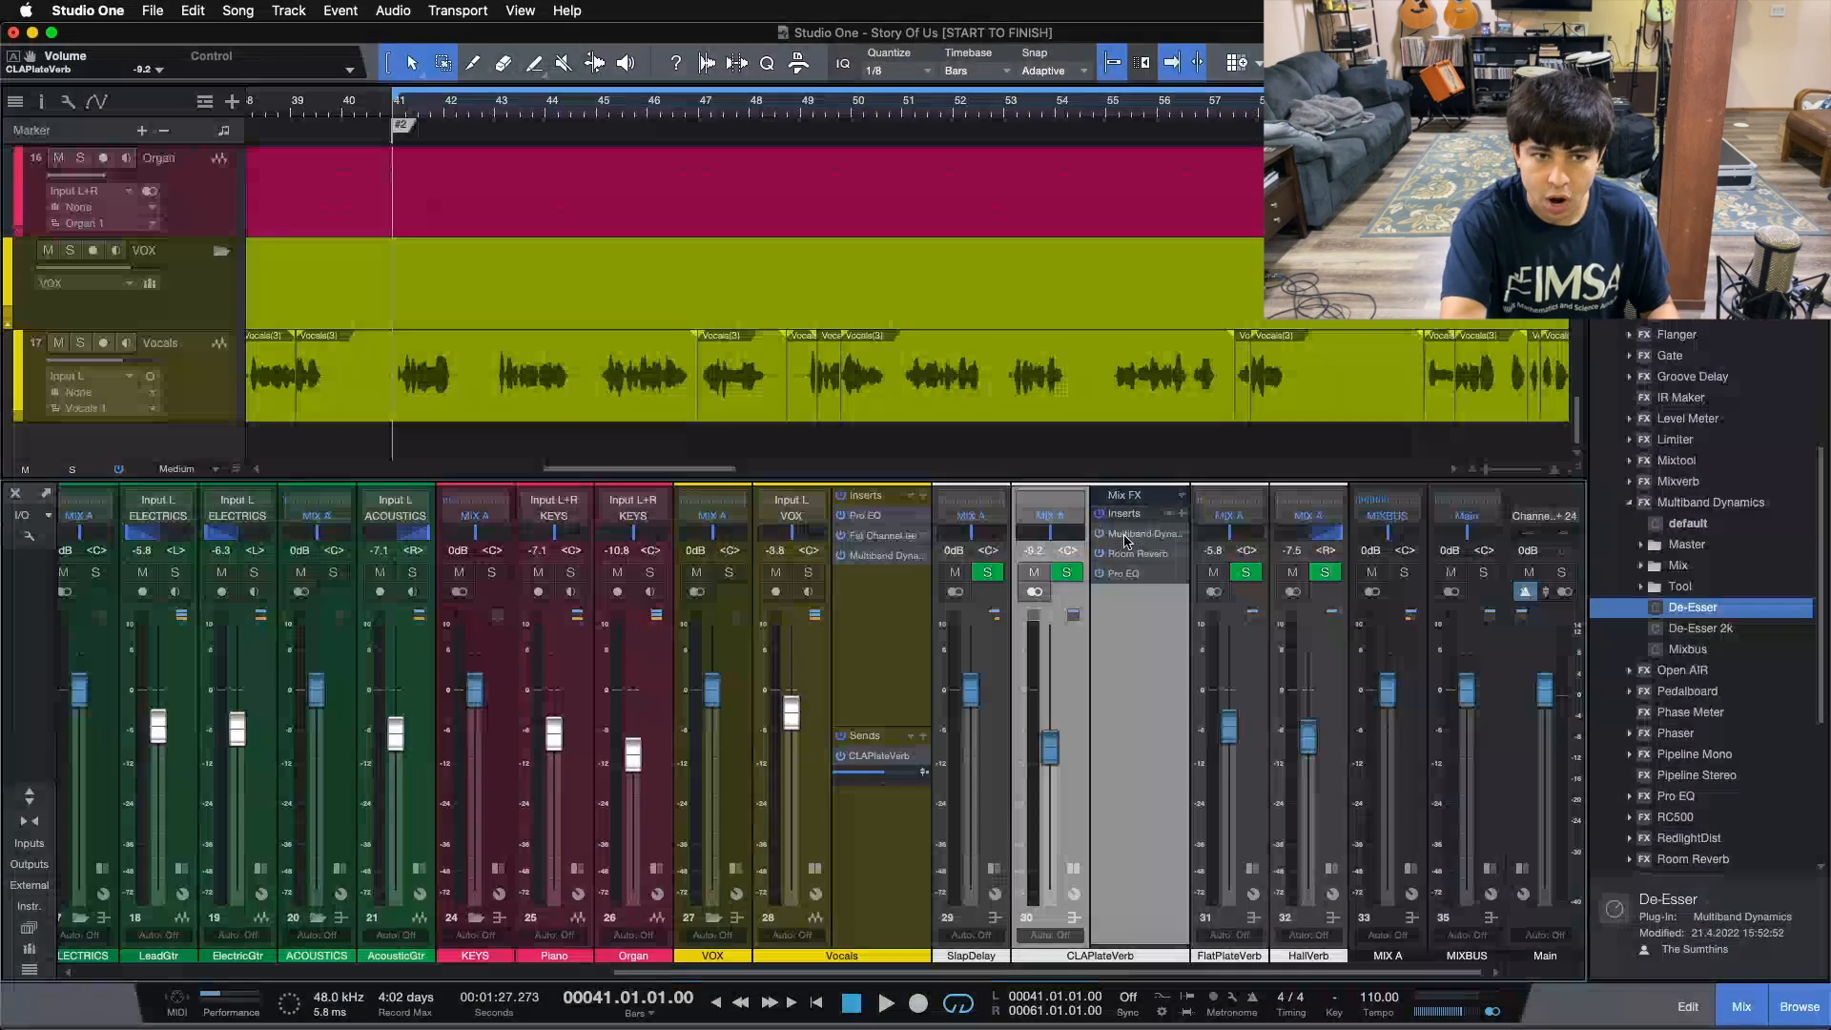
key("space")
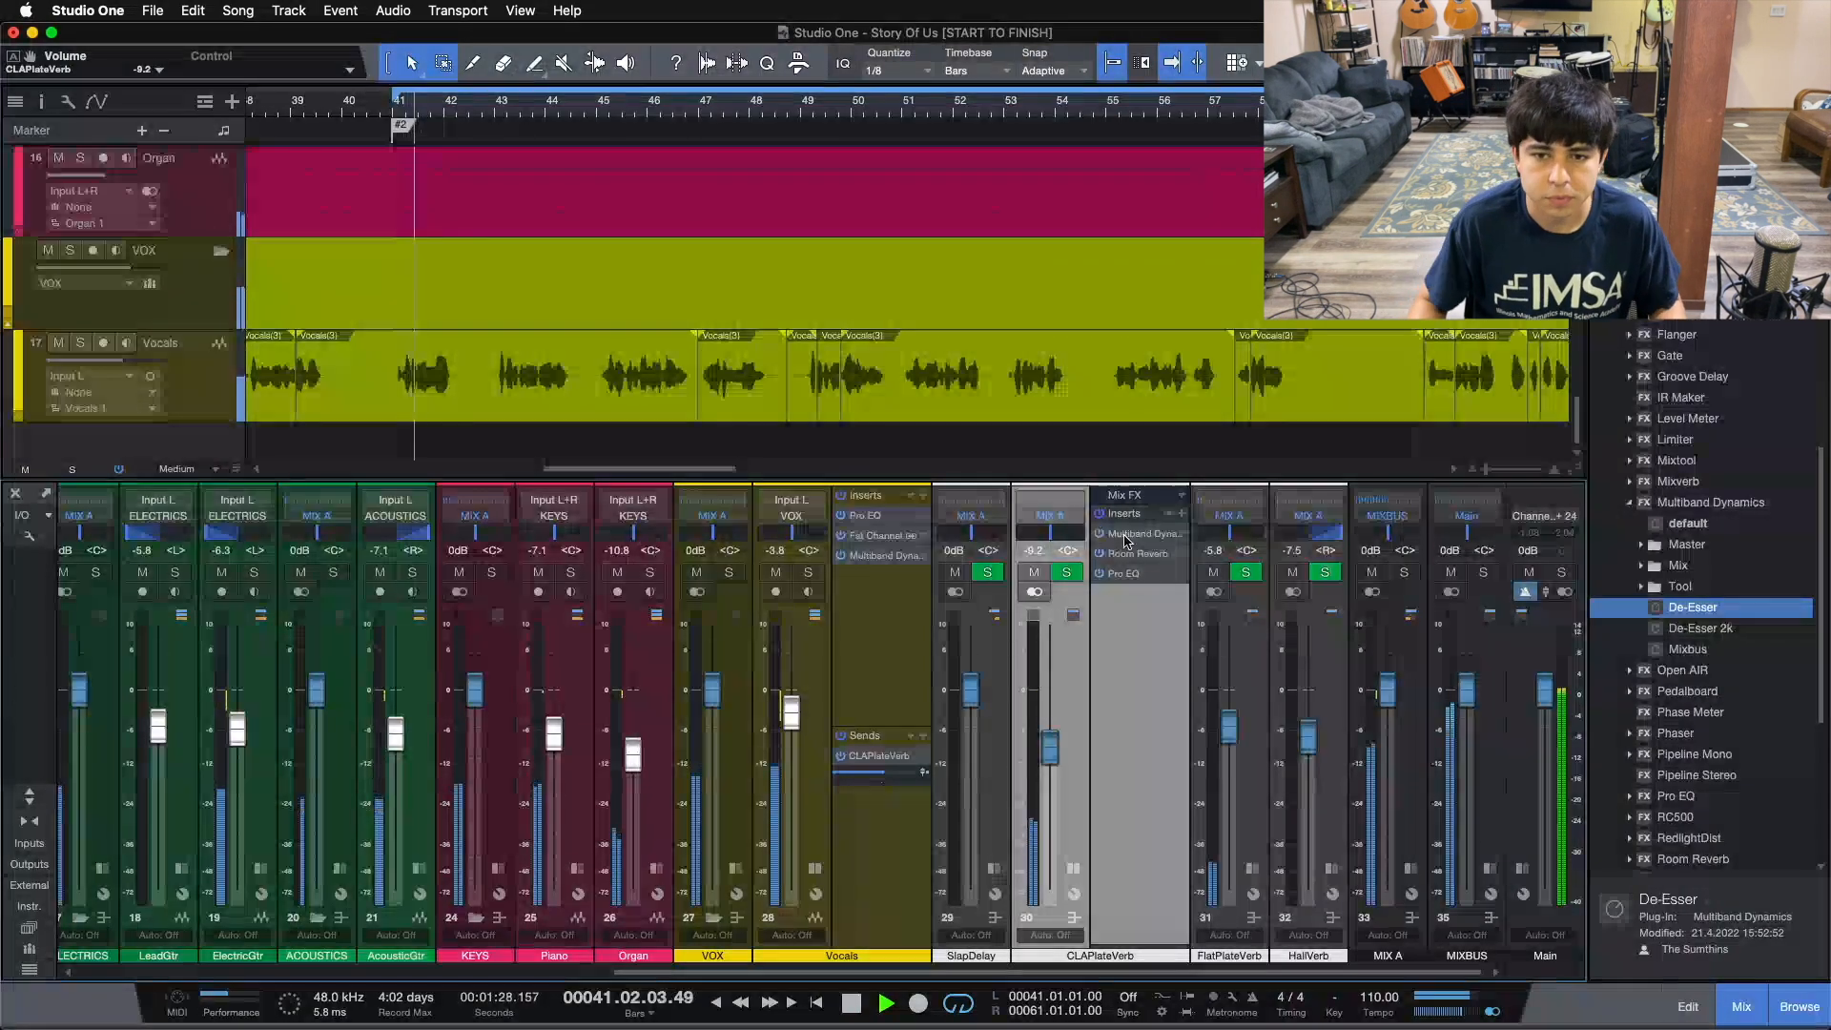
left_click_drag(1049, 752, 1049, 761)
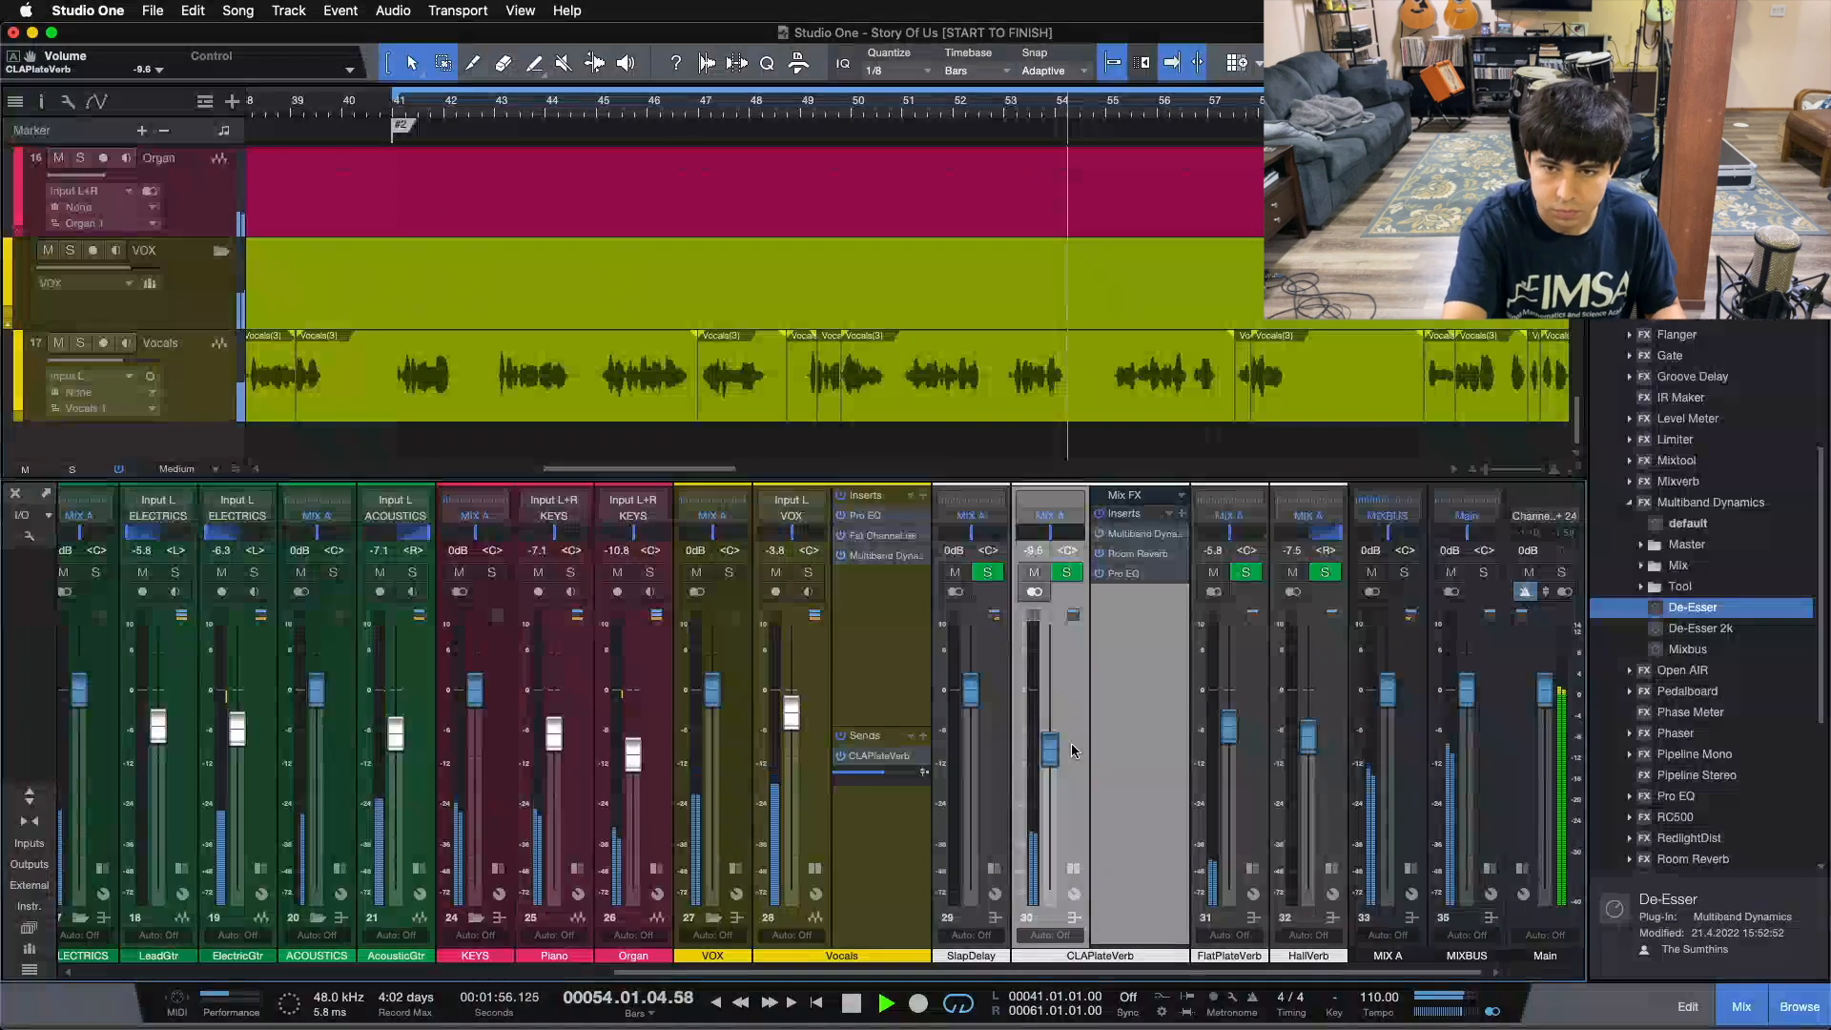
key("space")
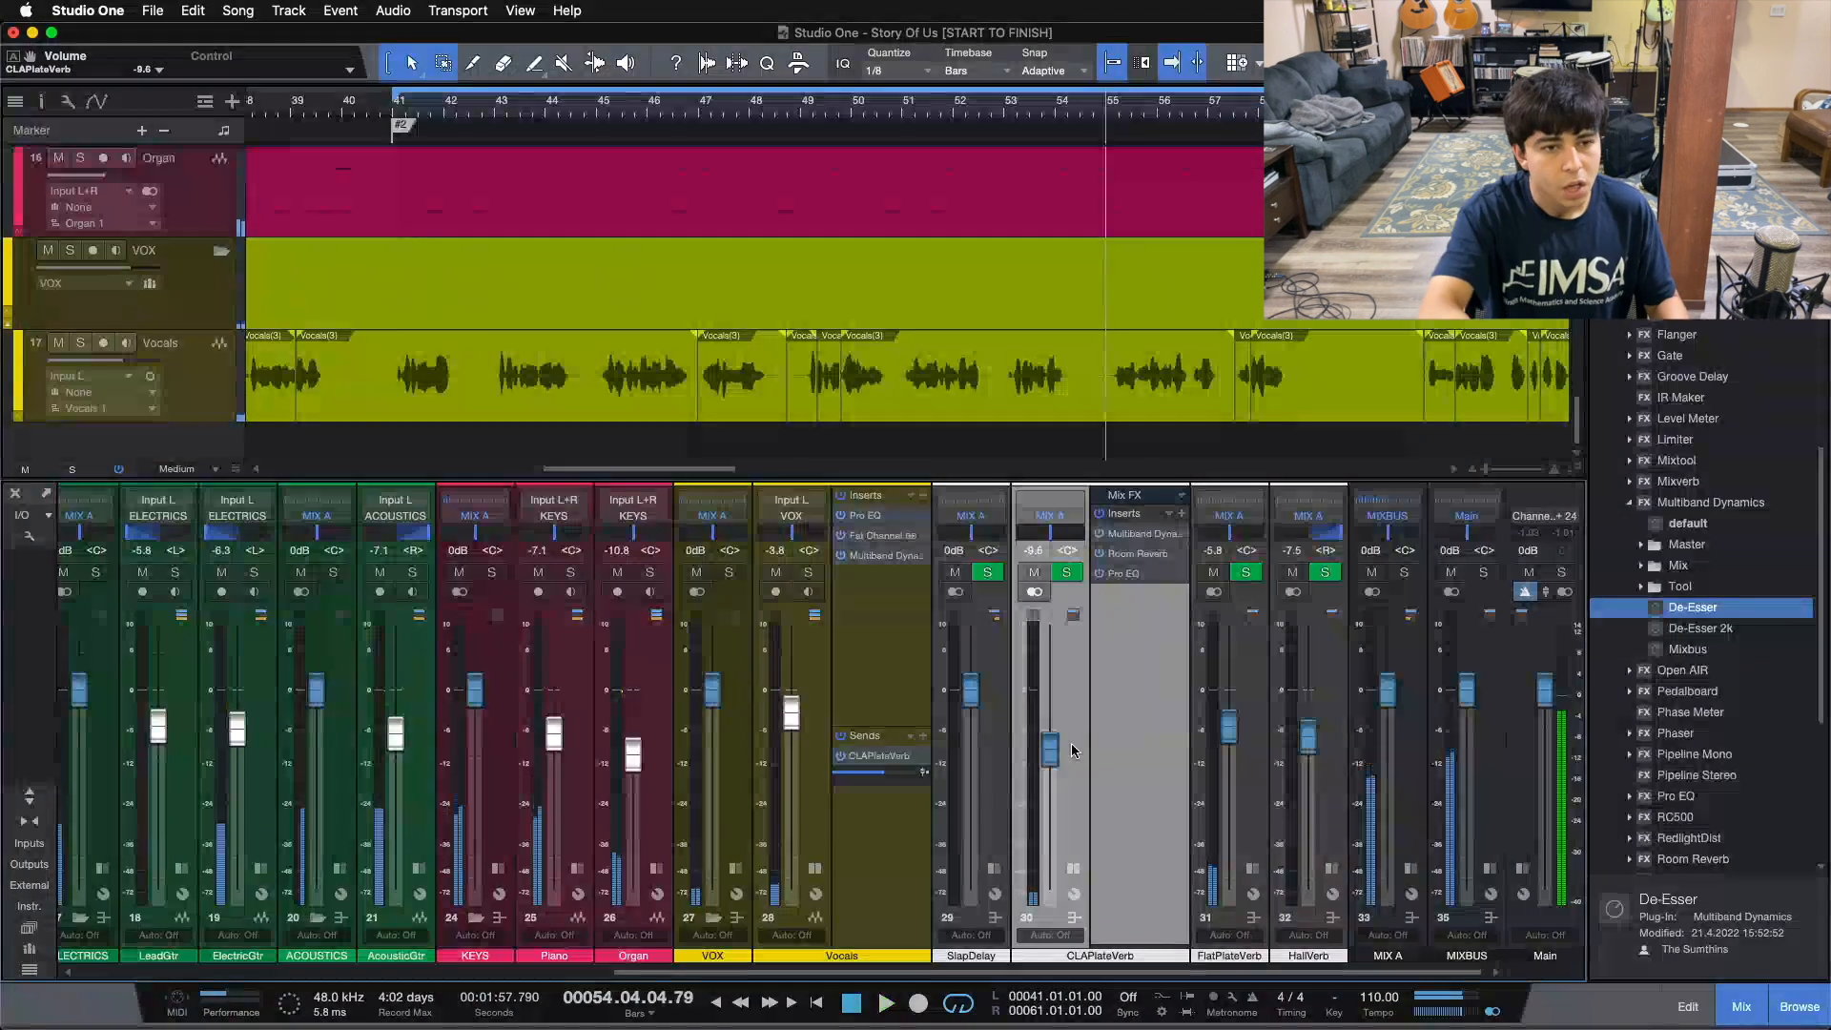